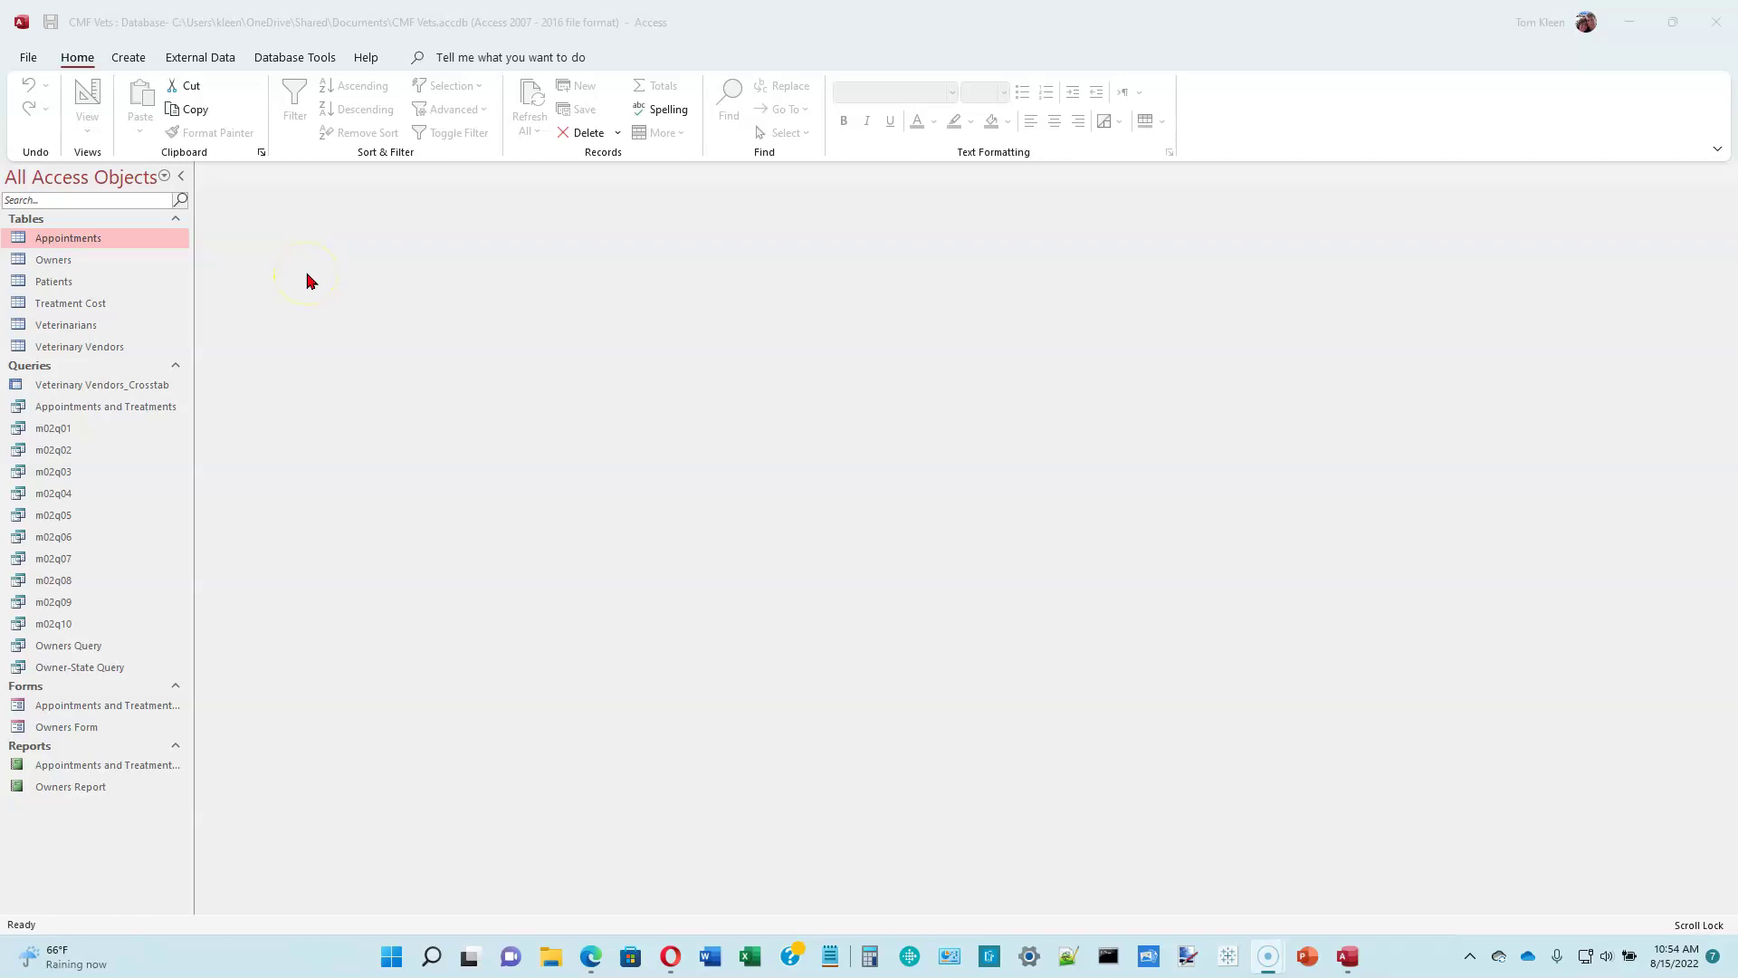
- Collapse and re-expand the Navigation Pane, then select the Veterinary Vendors table
{"action": "left_click", "coordinate": [181, 178]}
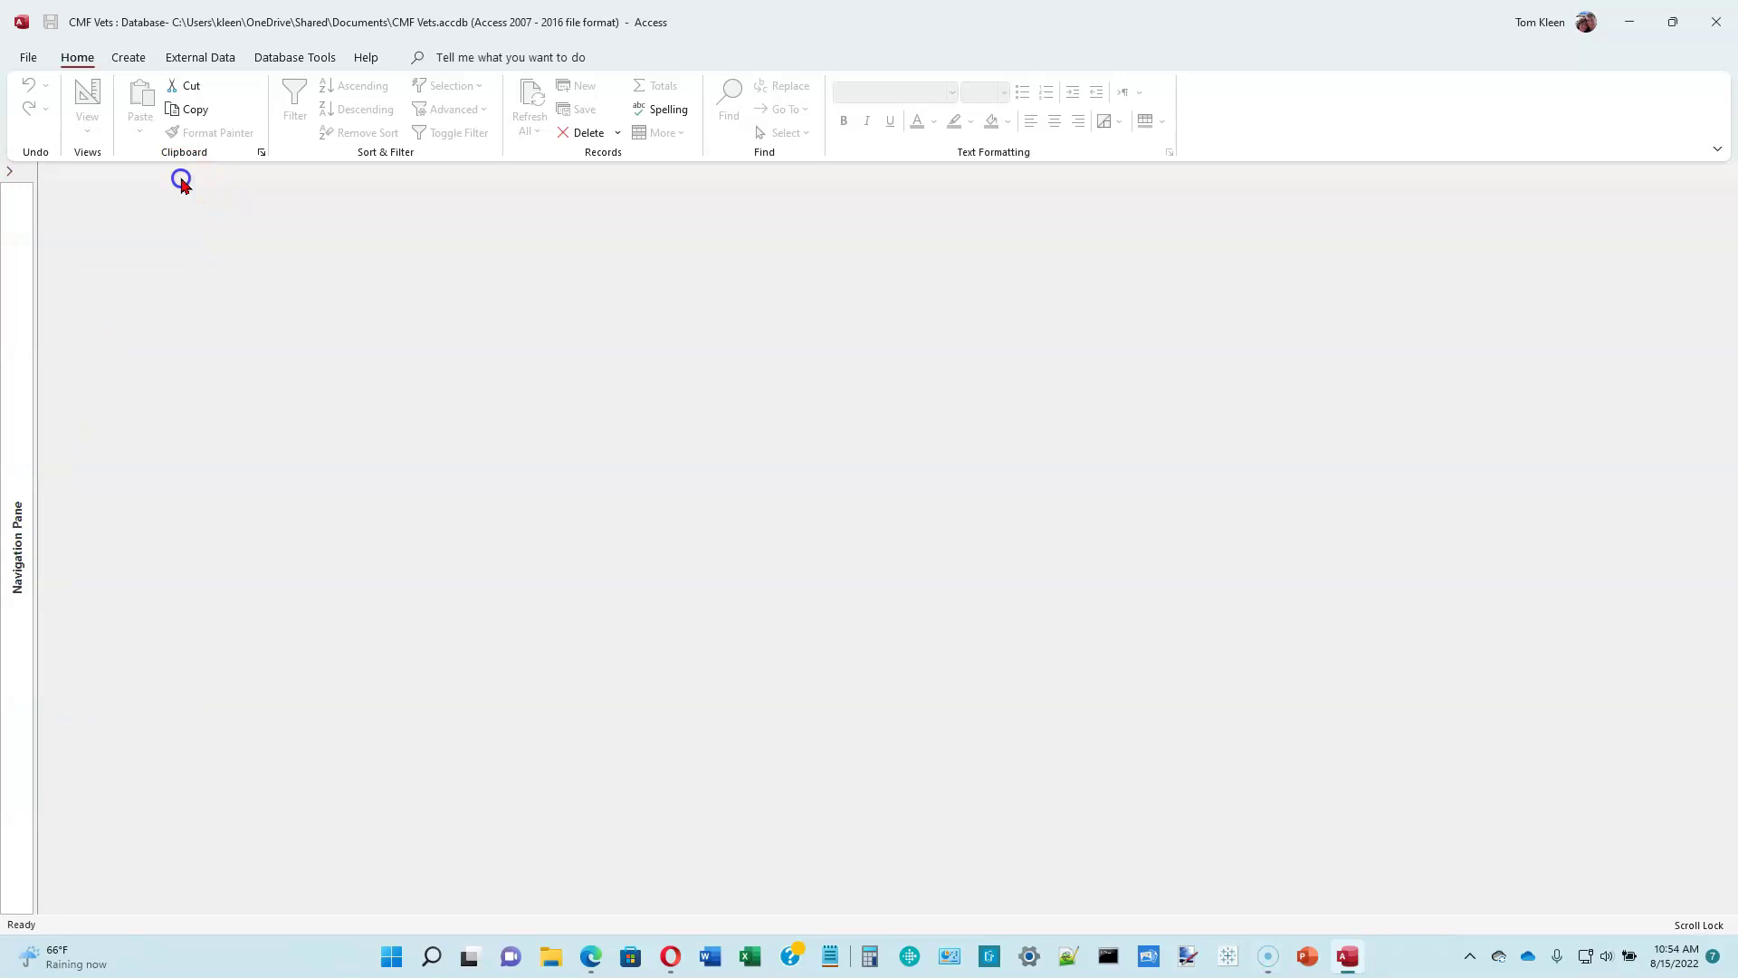
{"action": "left_click", "coordinate": [9, 172]}
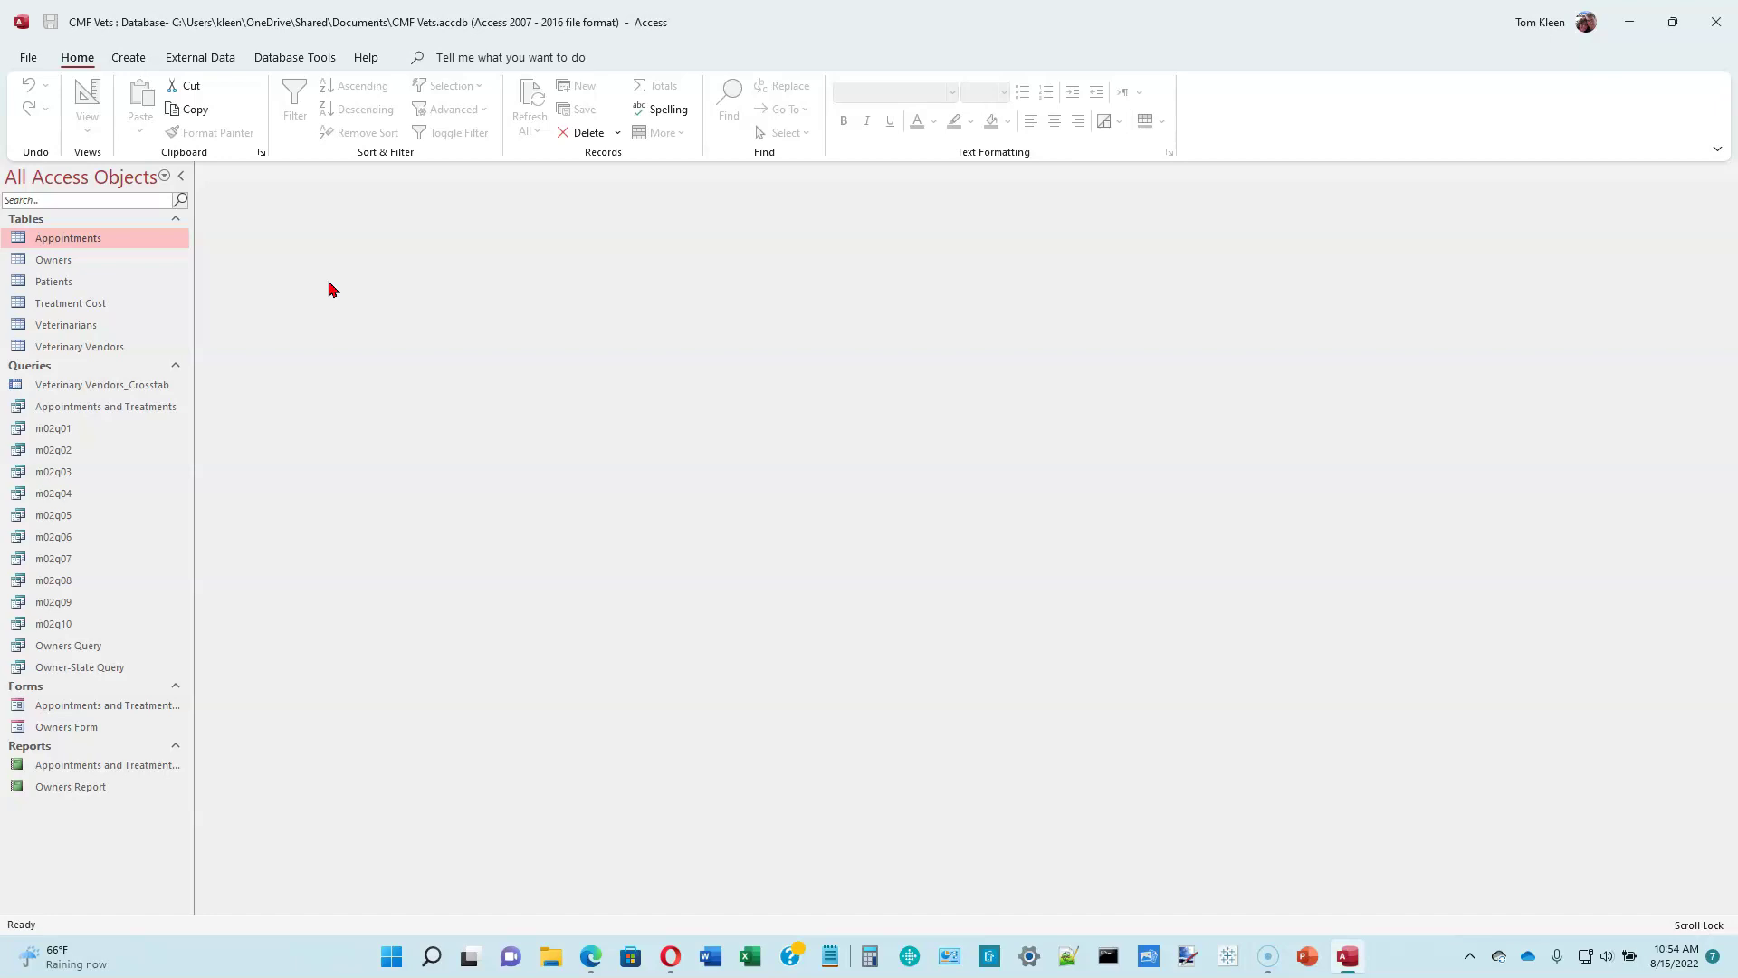
{"action": "left_click", "coordinate": [116, 350]}
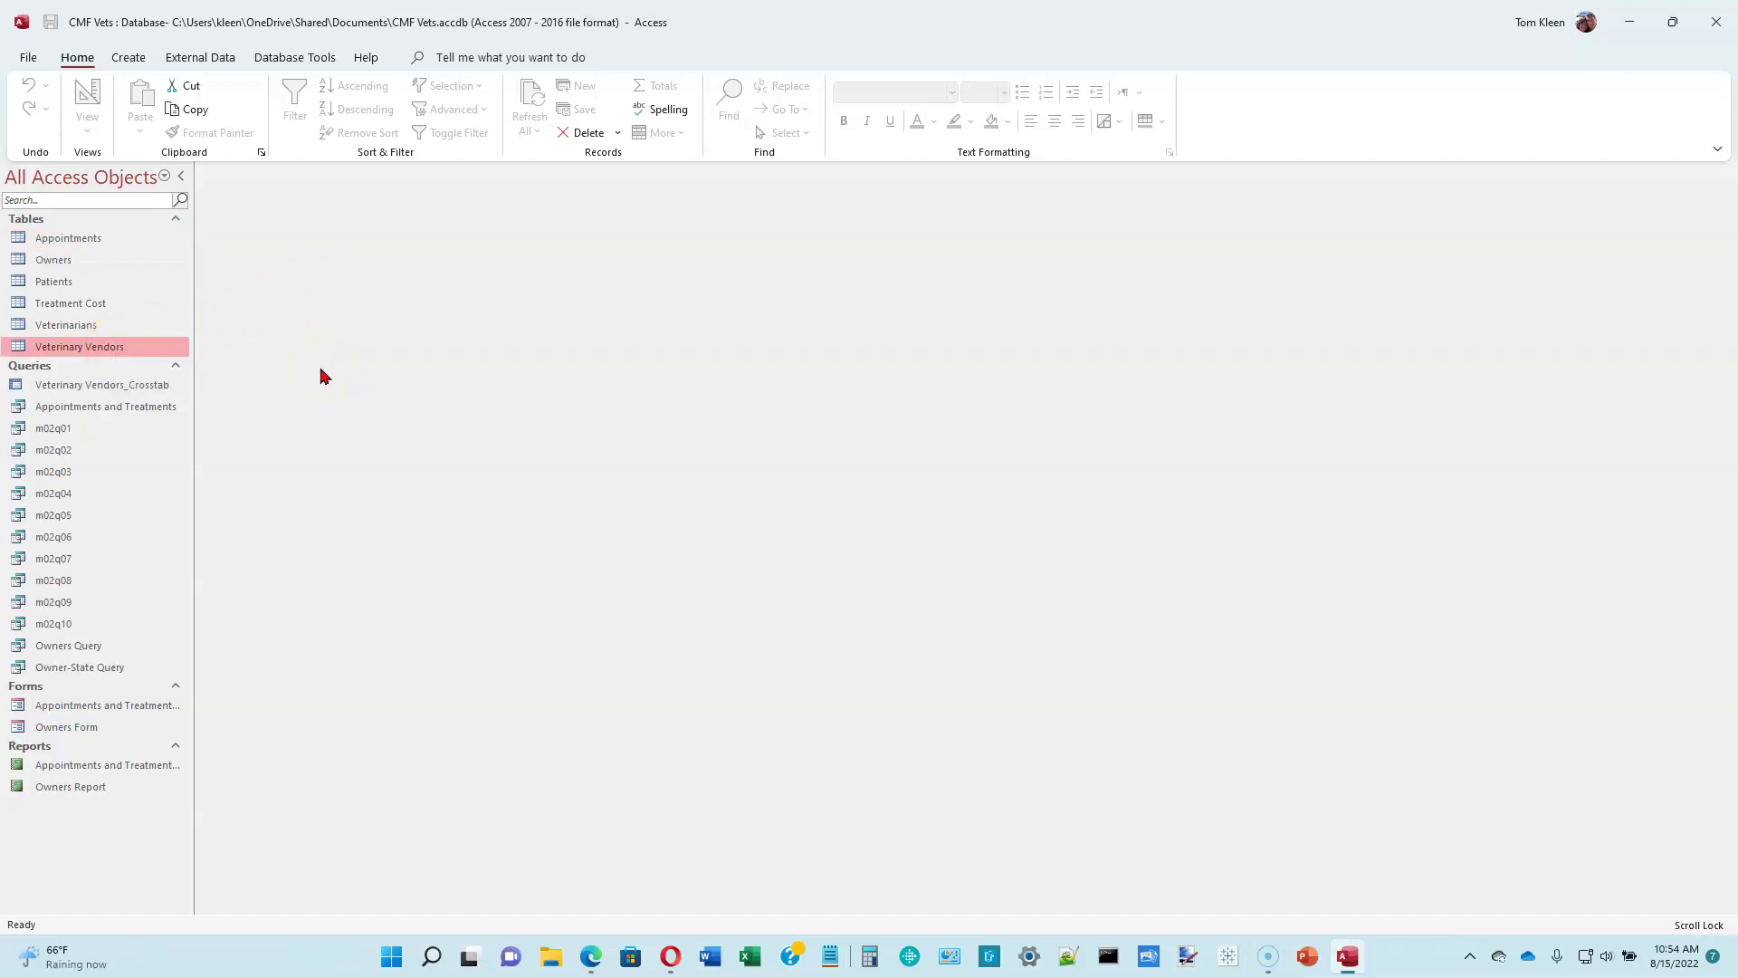
- Build a Split Form from Veterinary Vendors, then collapse the Navigation Pane to widen it
{"action": "left_click", "coordinate": [134, 60]}
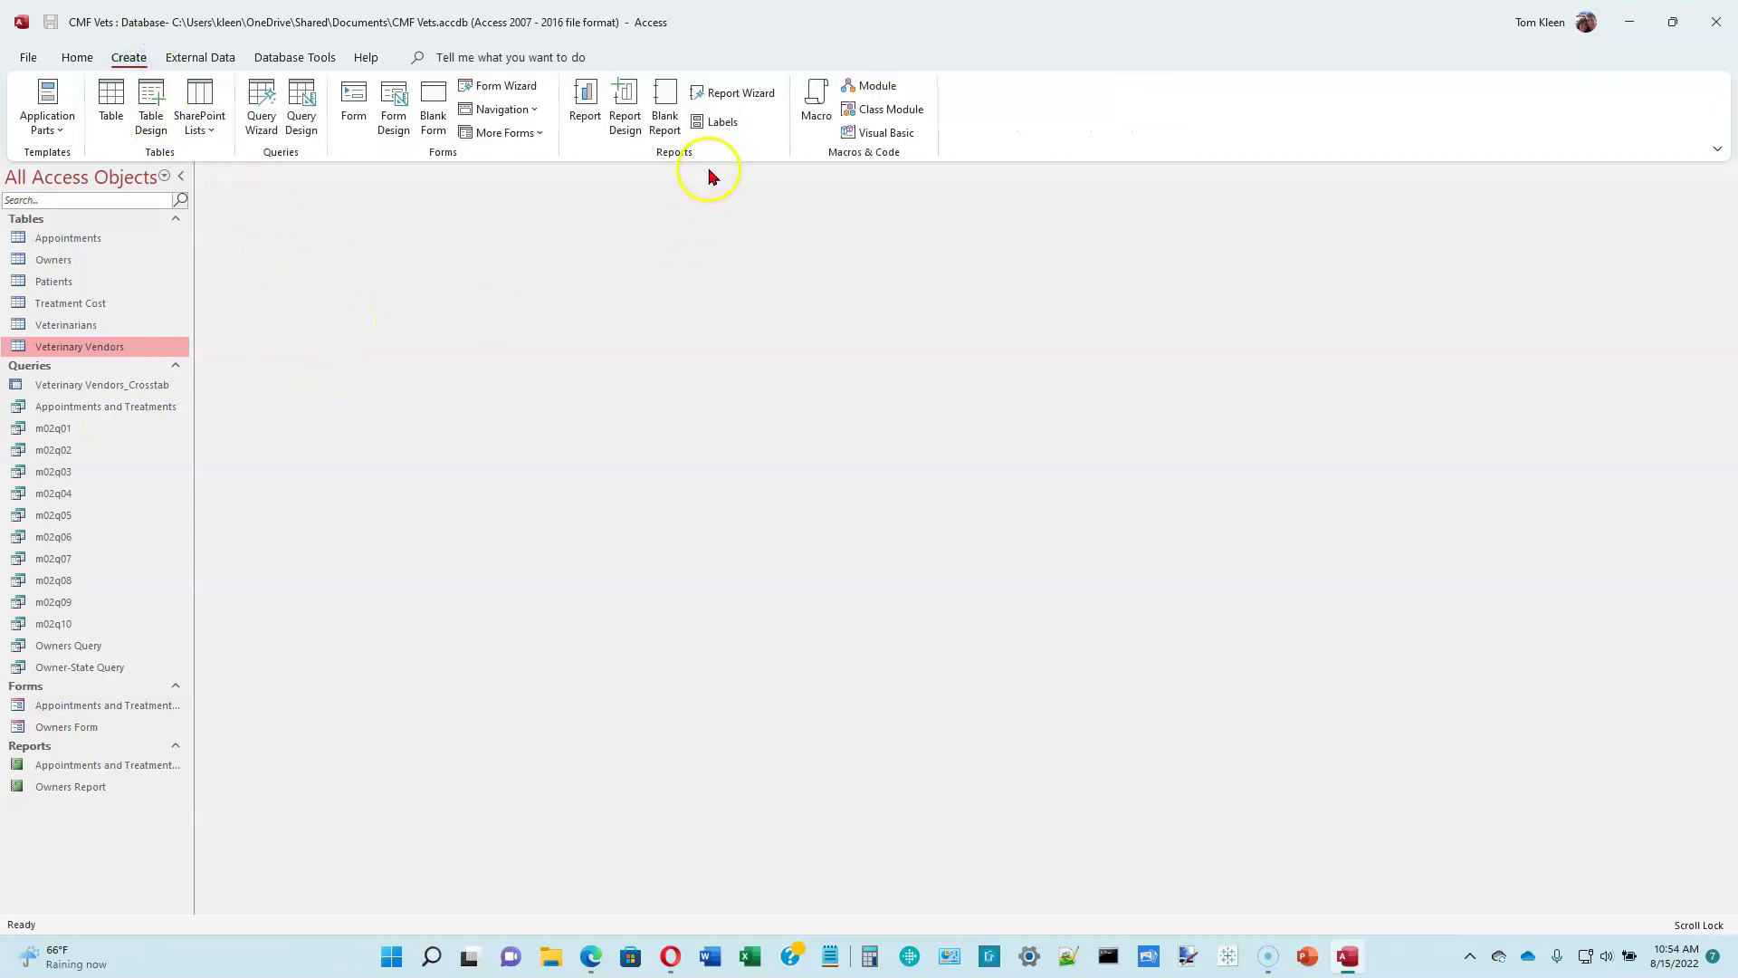
{"action": "left_click", "coordinate": [536, 134]}
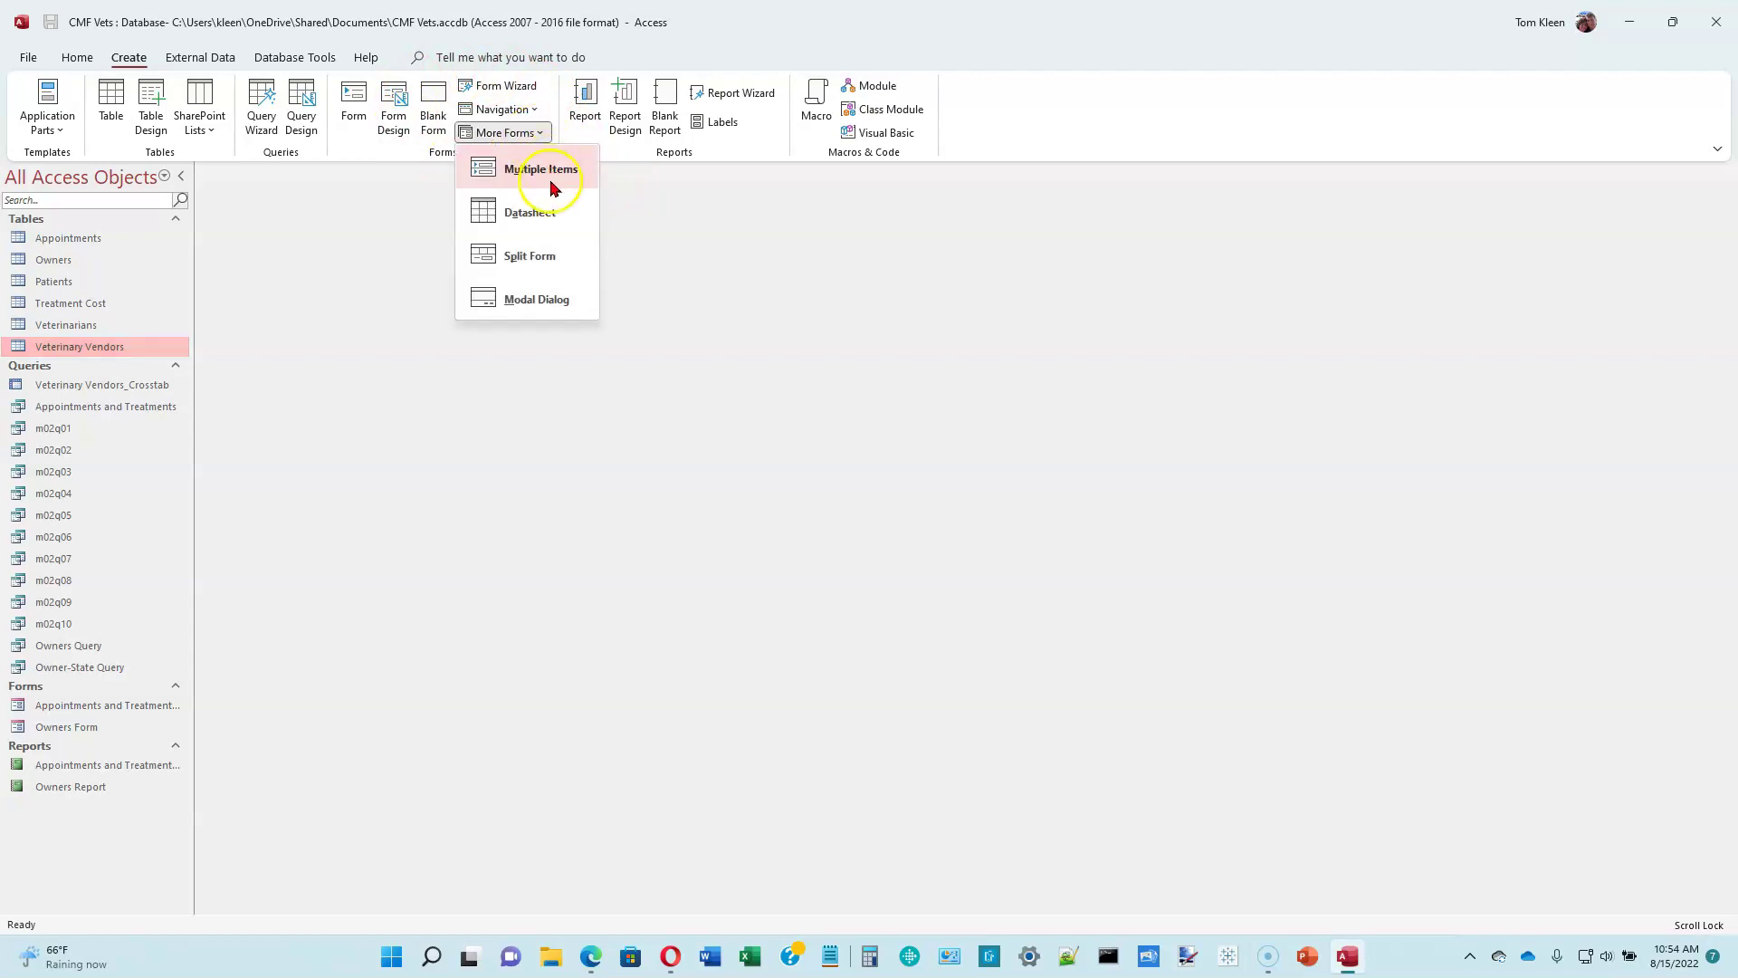
{"action": "left_click", "coordinate": [544, 257]}
{"action": "left_click", "coordinate": [179, 176]}
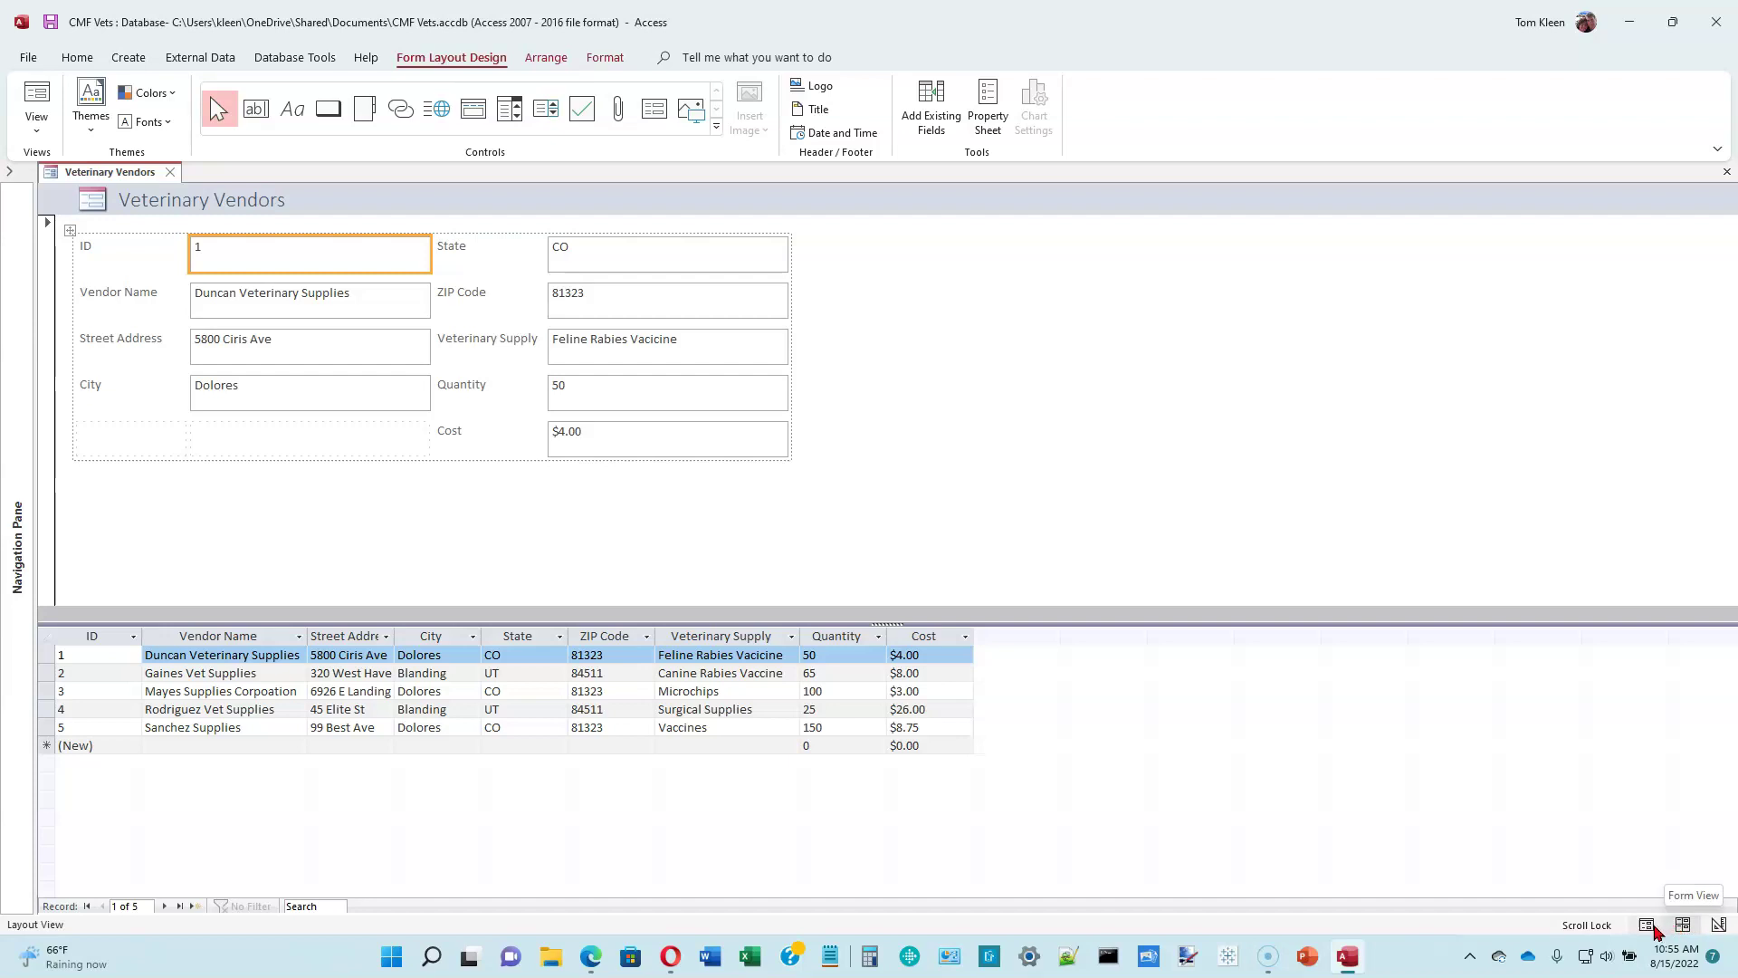
- Switch the split form to Form View and select all five vendor rows in the datasheet
{"action": "left_click", "coordinate": [1657, 932]}
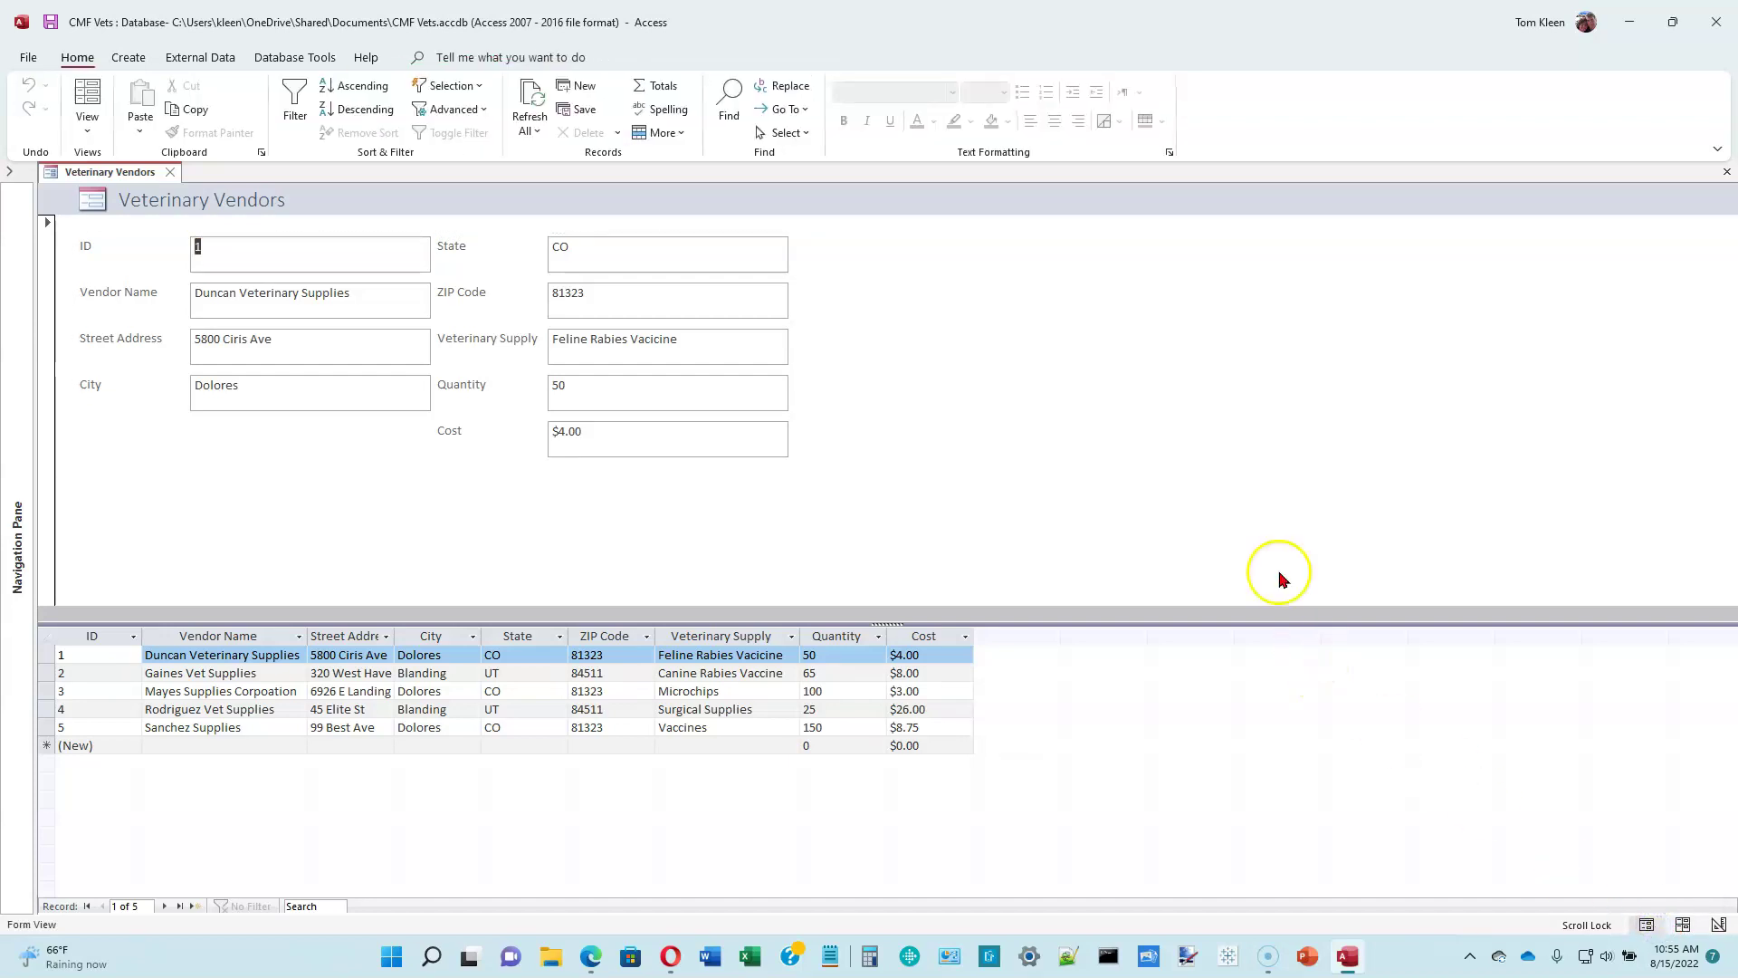
{"action": "left_click", "coordinate": [1025, 377]}
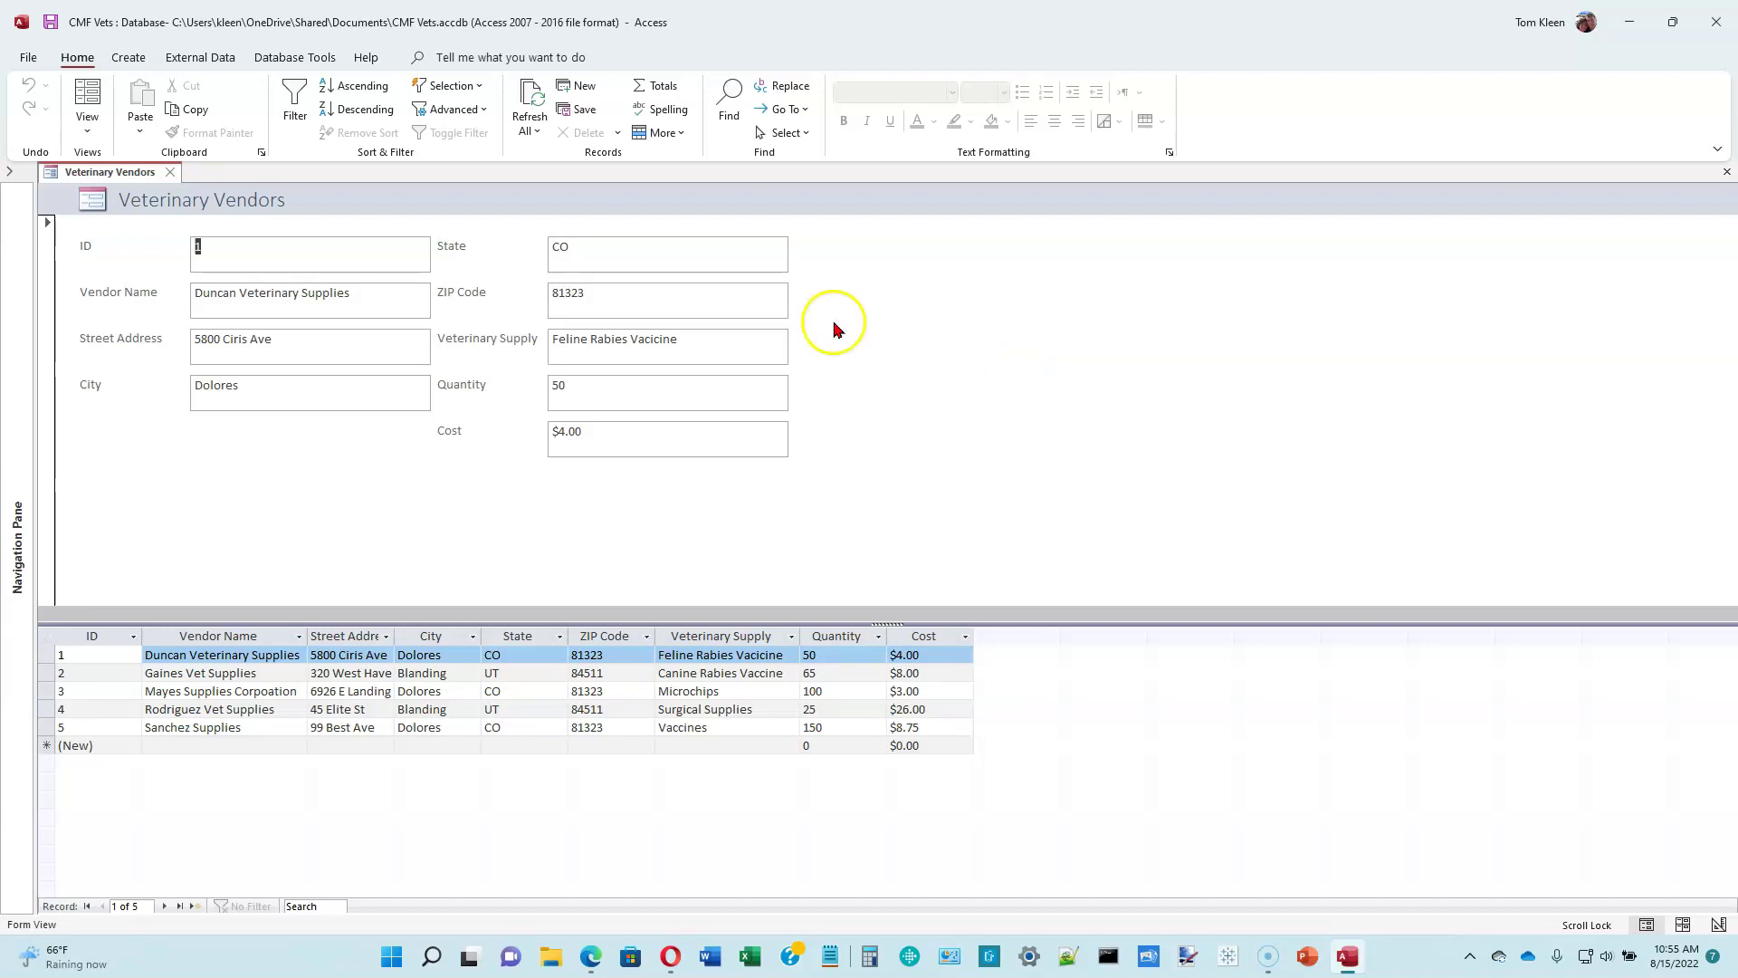
{"action": "left_click", "coordinate": [904, 433]}
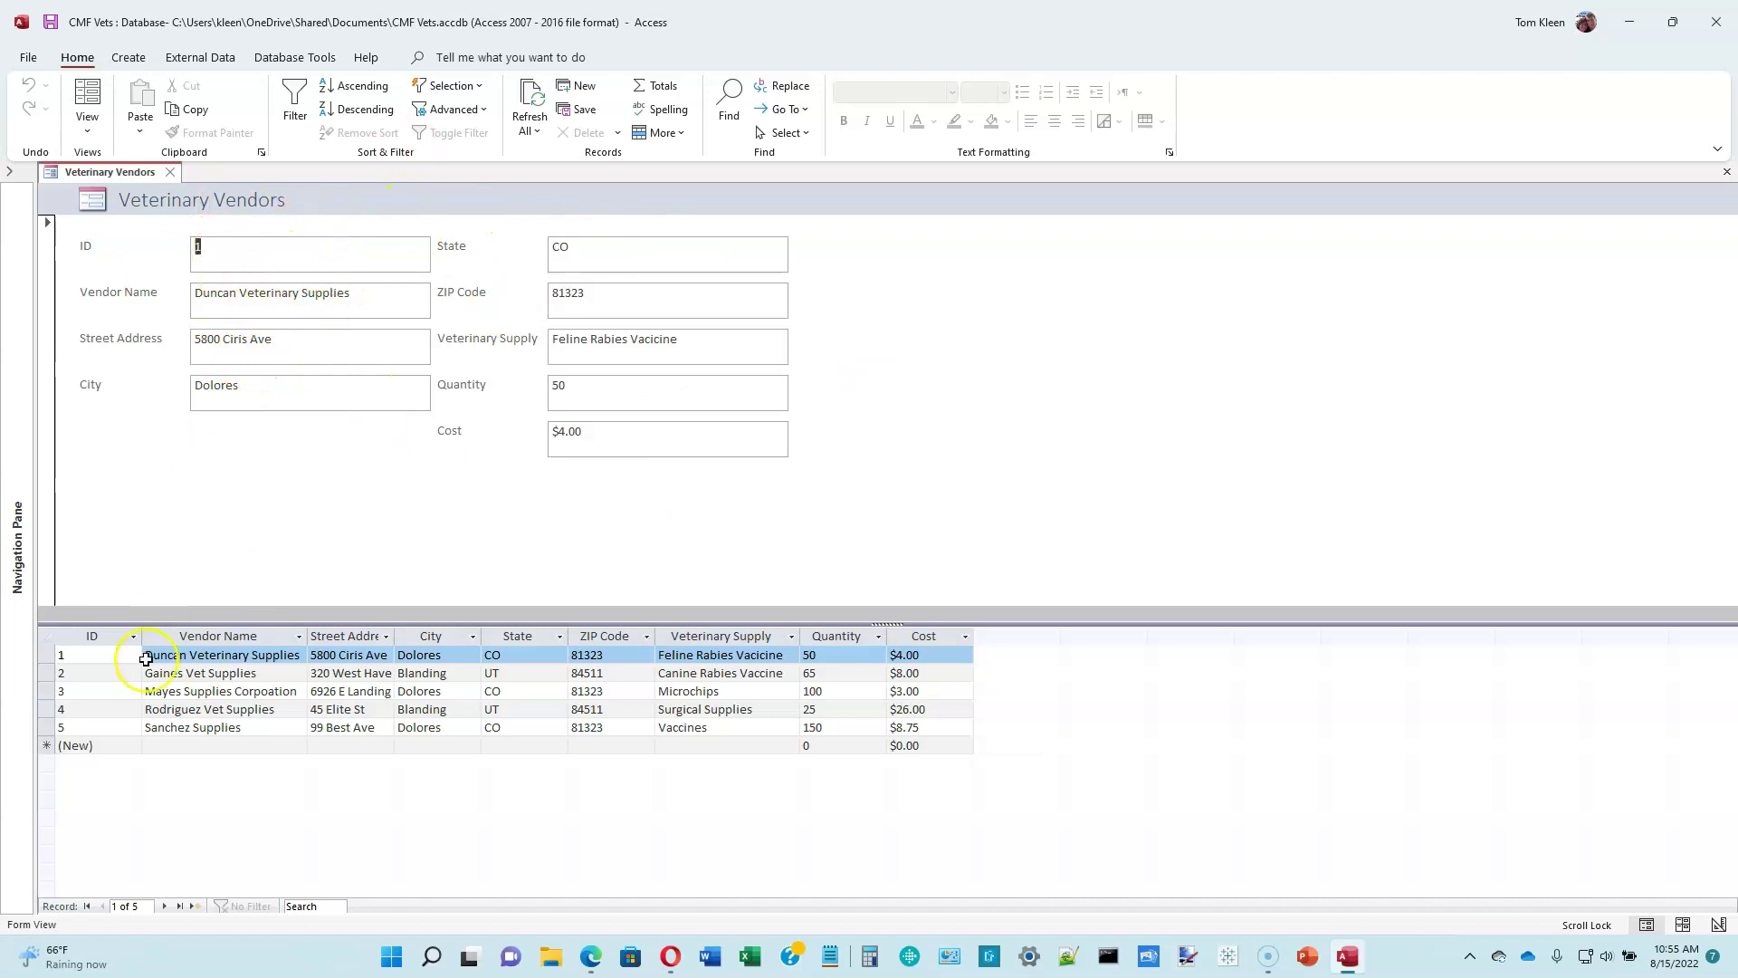
{"action": "left_click", "coordinate": [112, 656]}
{"action": "left_click", "coordinate": [40, 653]}
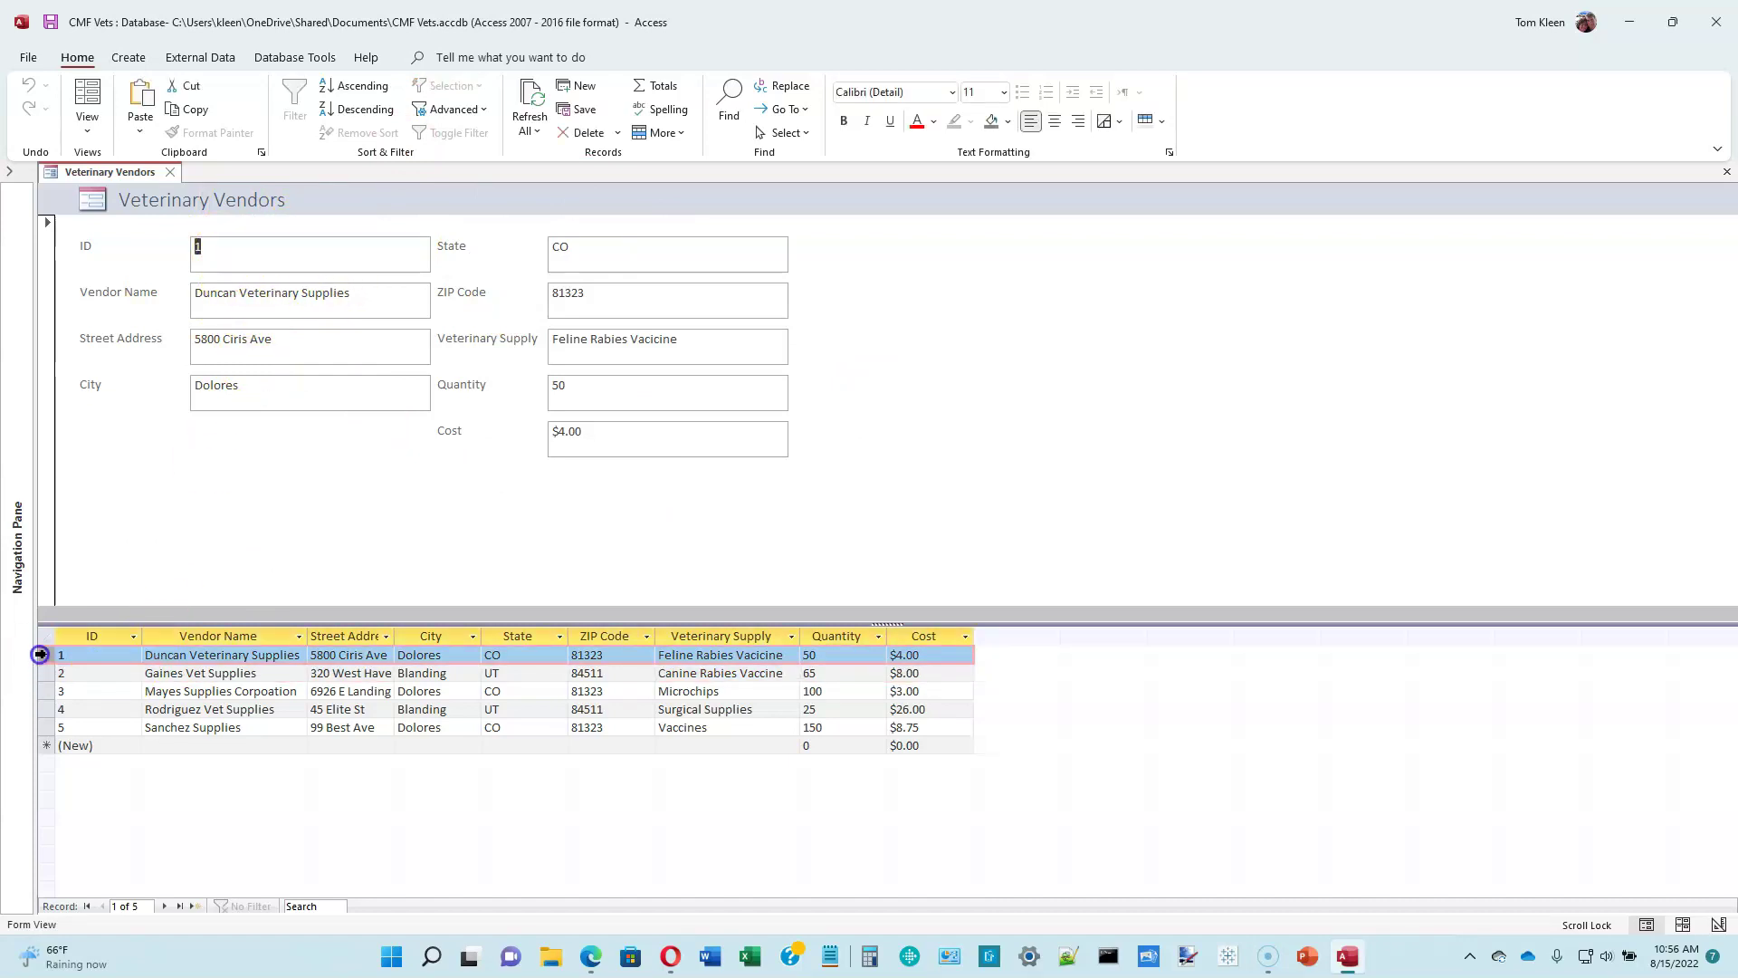
{"action": "left_click_drag", "start_coordinate": [39, 654], "coordinate": [27, 729]}
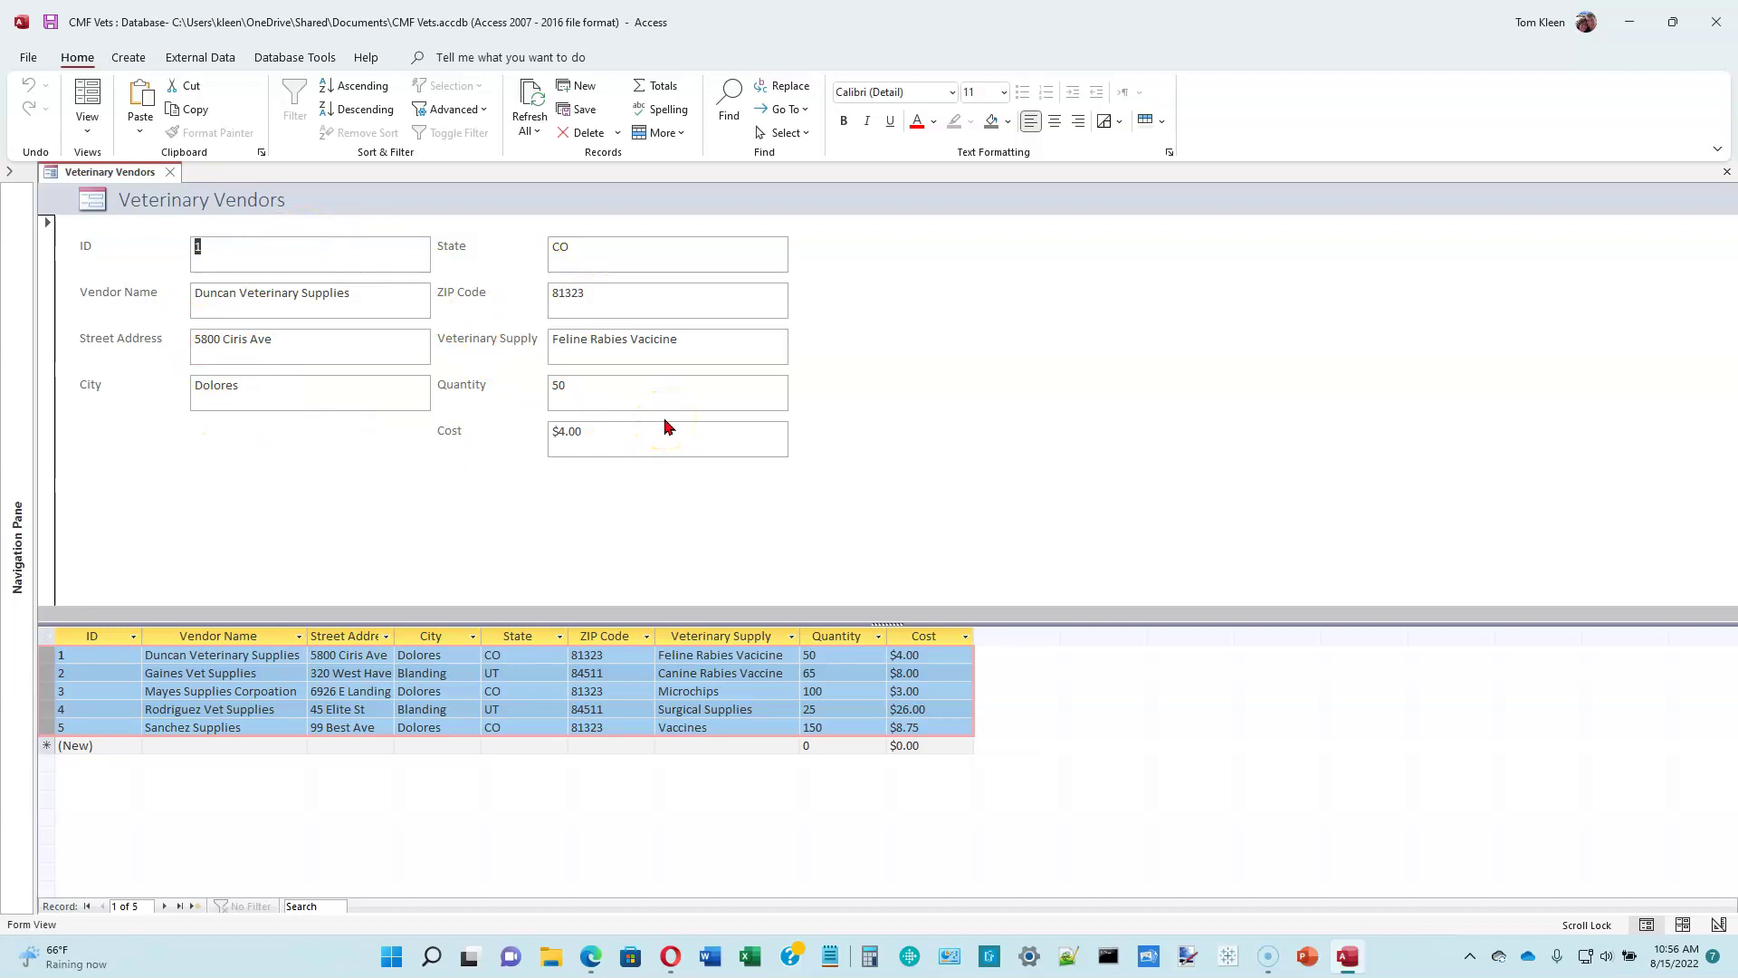
- Step to record 2, back to first, to last, then select rows ending on Sanchez Supplies
{"action": "left_click", "coordinate": [163, 906]}
{"action": "left_click", "coordinate": [164, 906]}
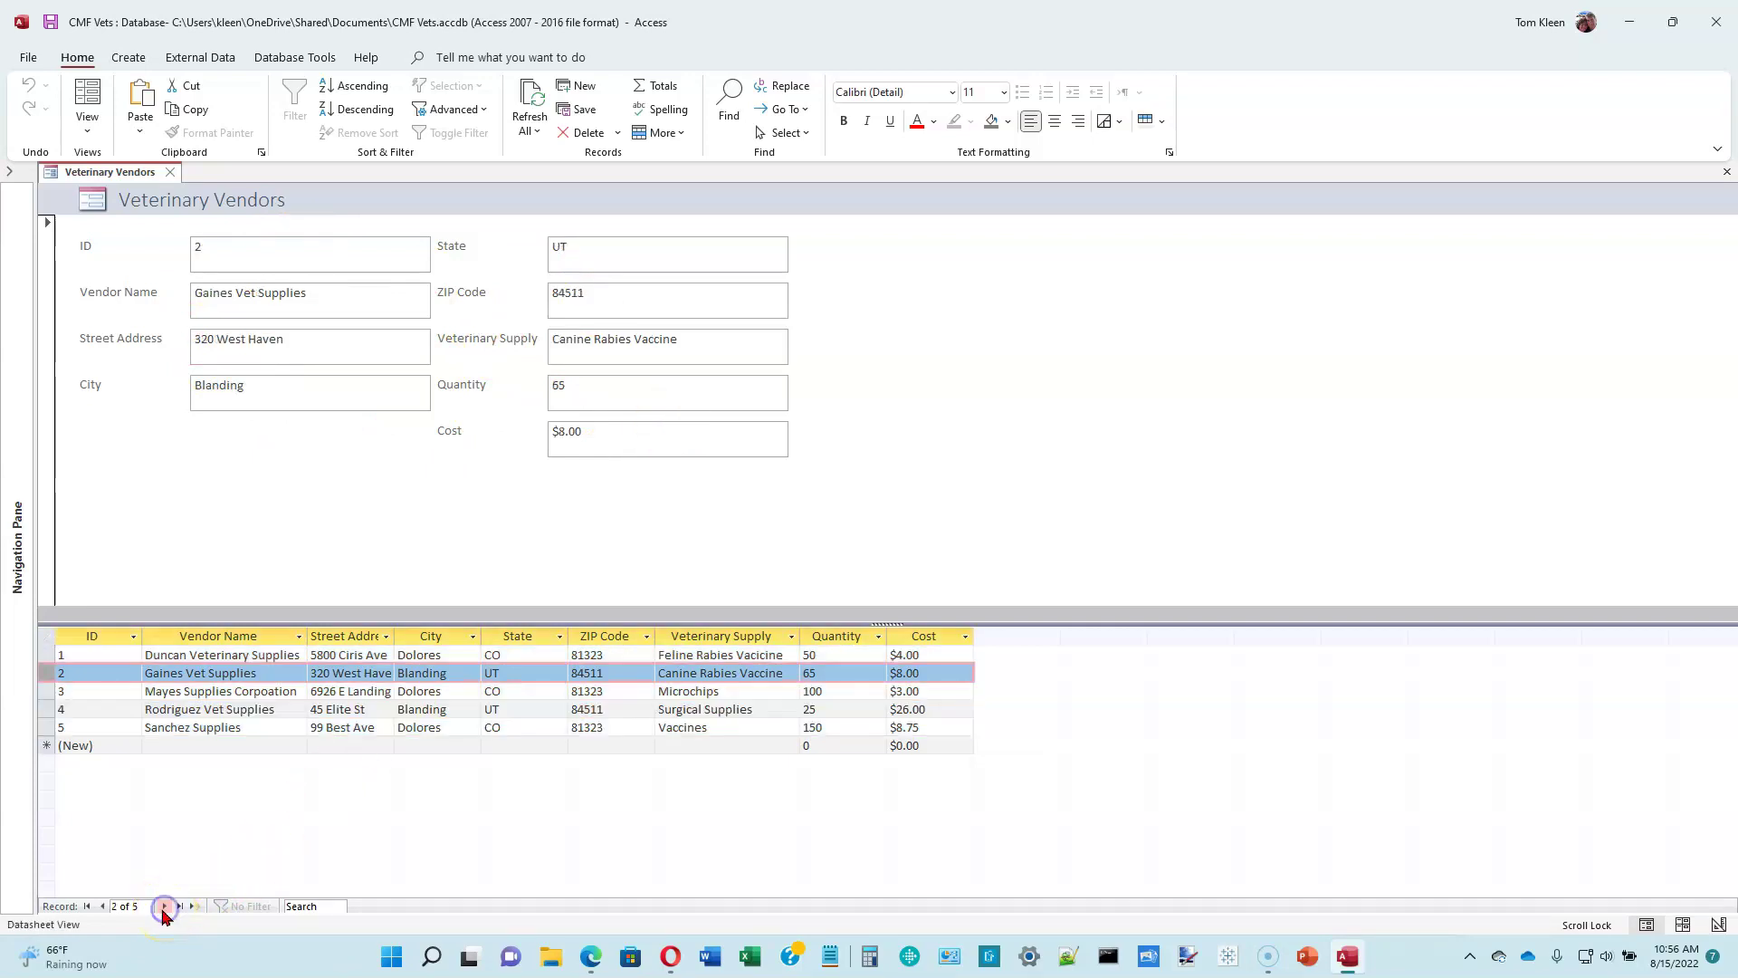
{"action": "left_click", "coordinate": [102, 908]}
{"action": "left_click", "coordinate": [182, 907]}
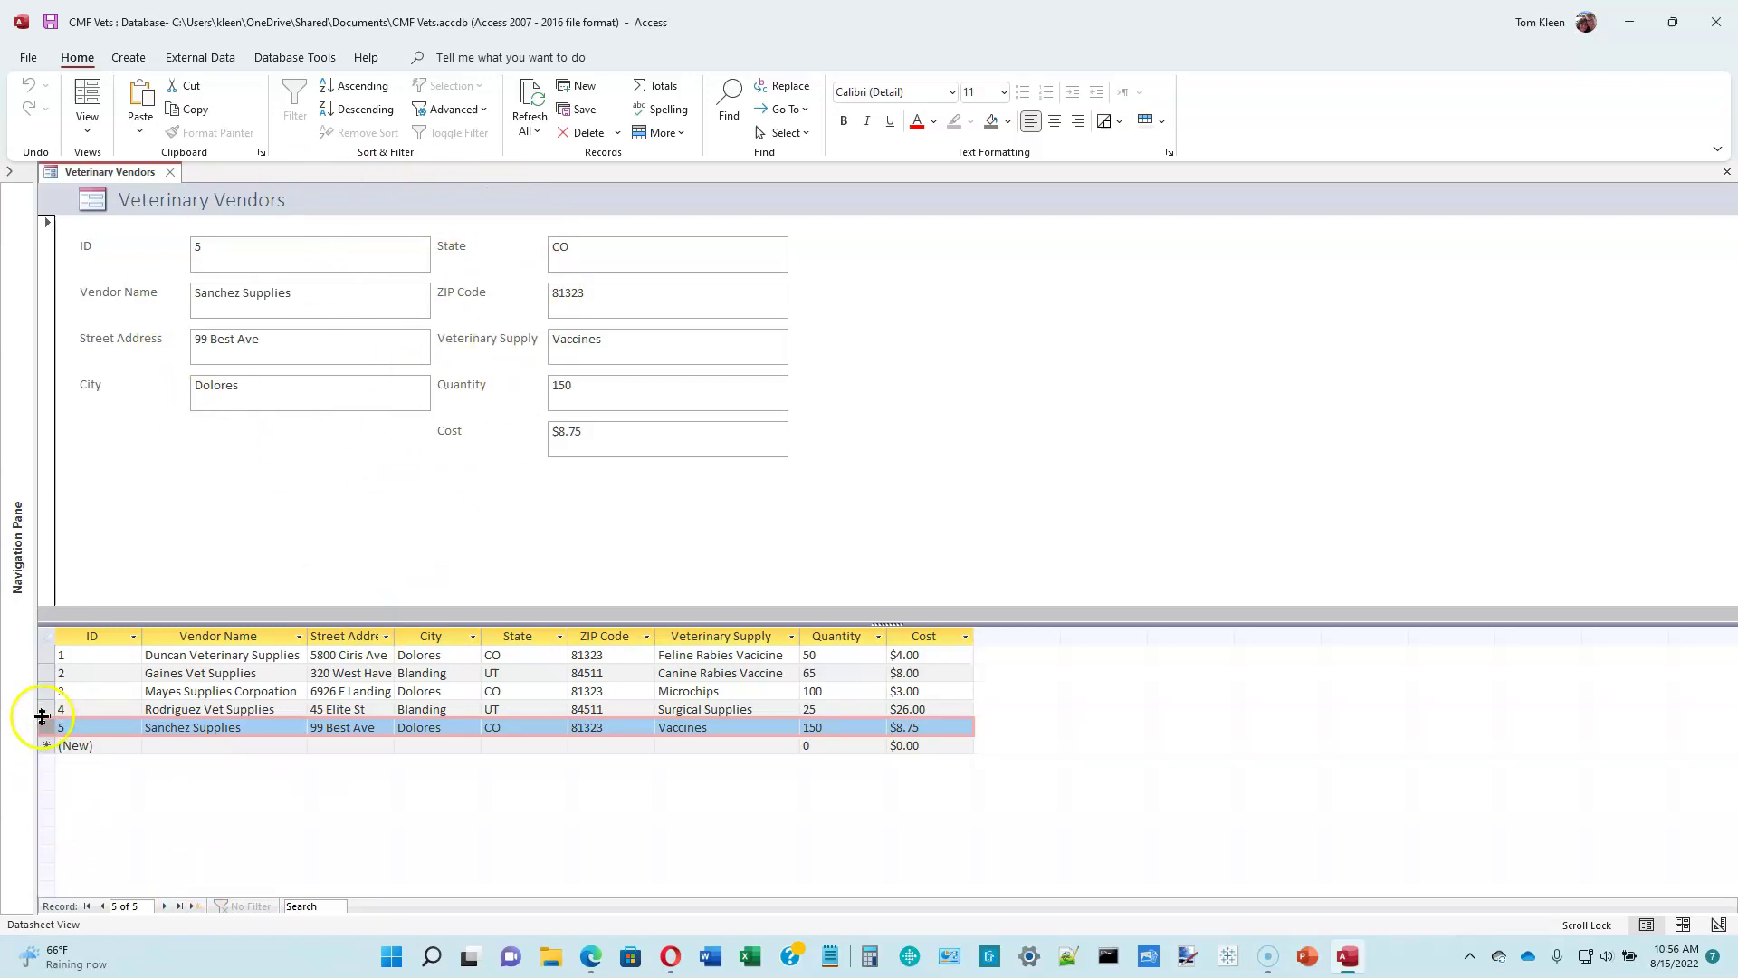
{"action": "left_click", "coordinate": [41, 708]}
{"action": "left_click", "coordinate": [42, 673]}
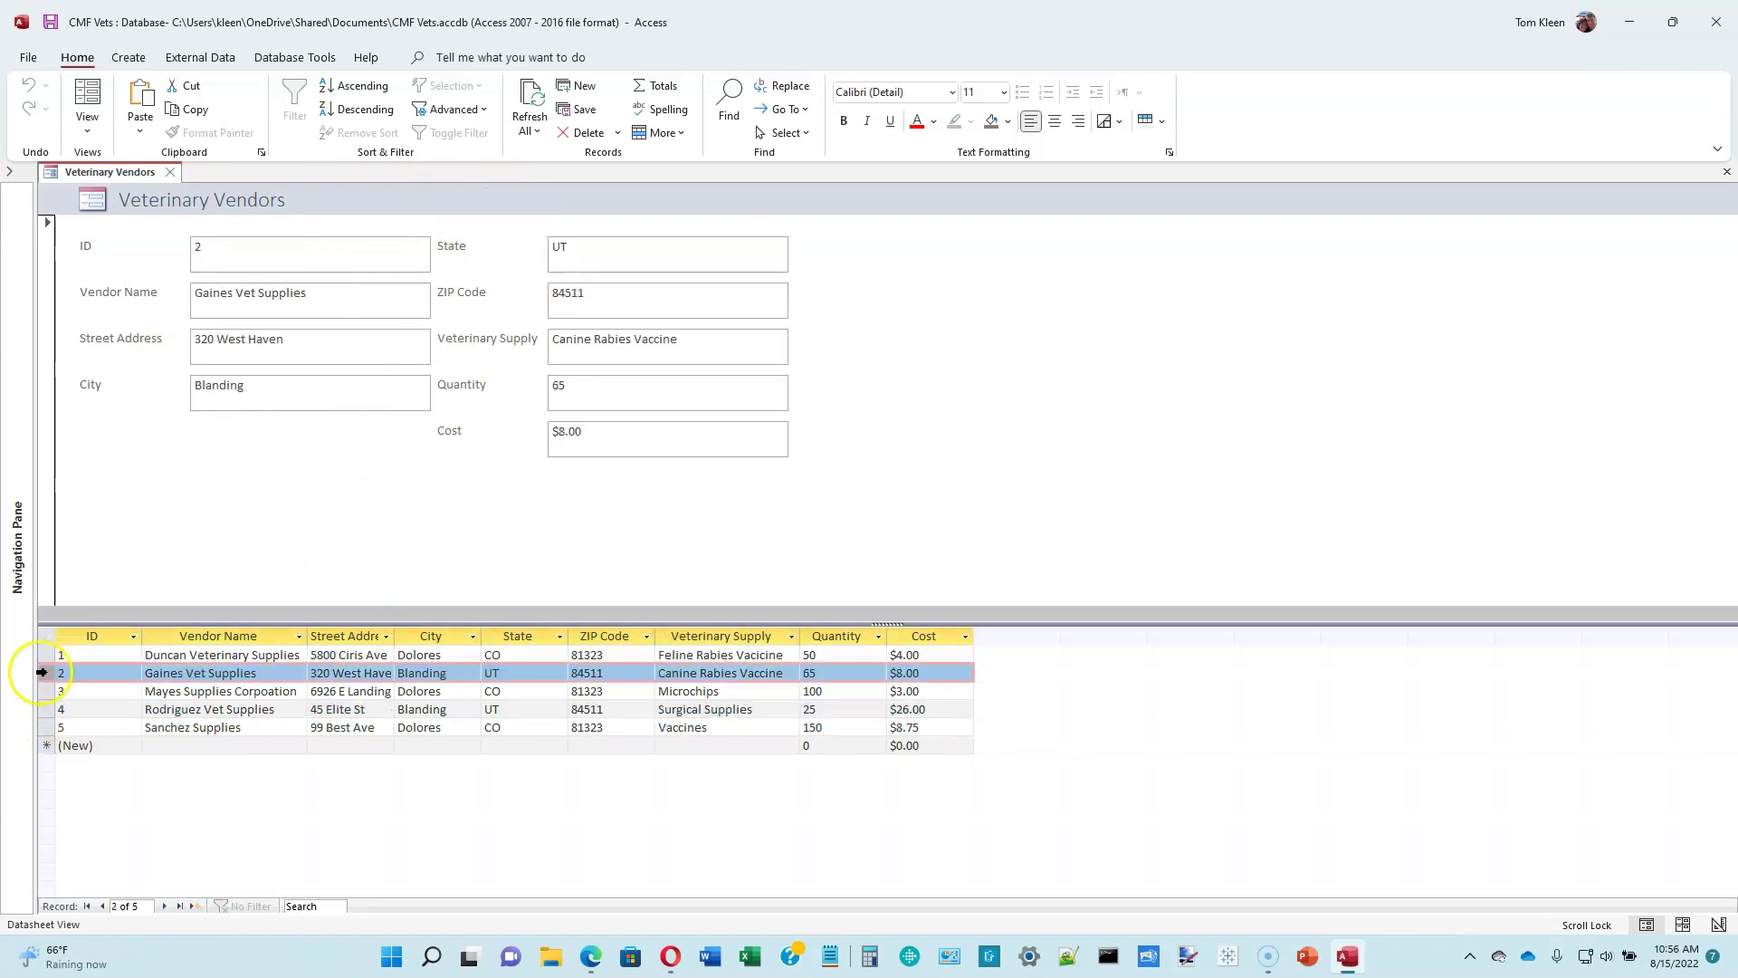
{"action": "left_click", "coordinate": [42, 690]}
{"action": "left_click", "coordinate": [42, 709]}
{"action": "left_click", "coordinate": [41, 727]}
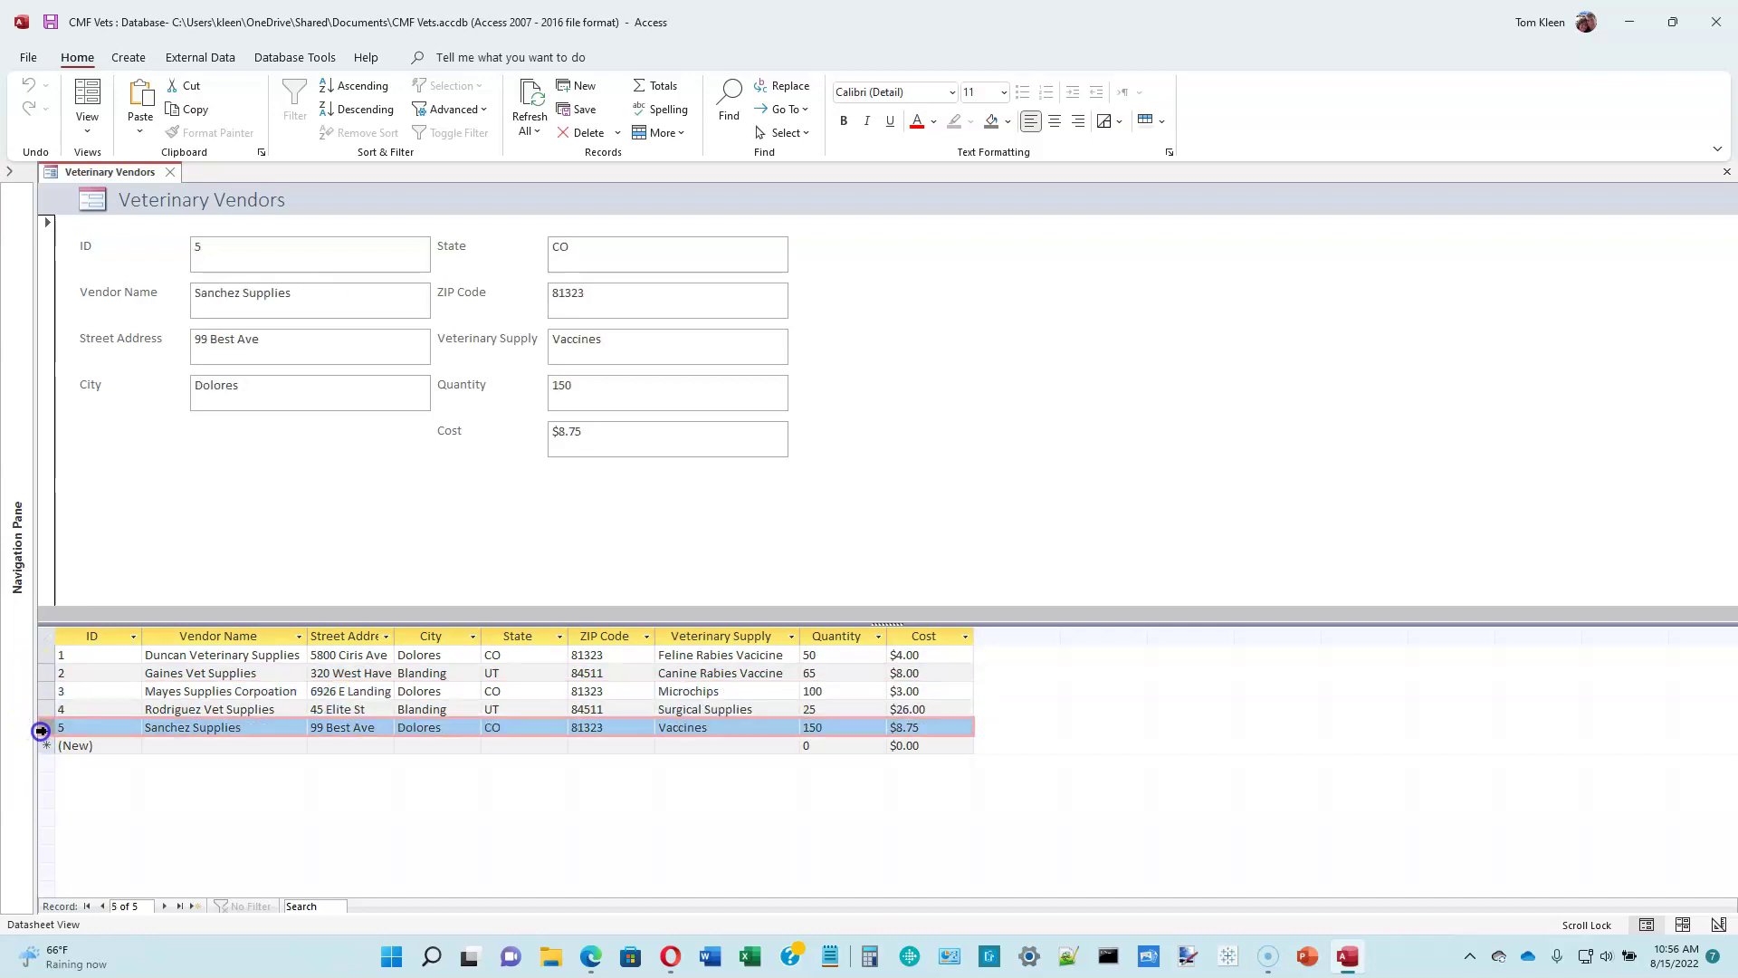
- Save the form under the name 'Veterinary Vendors Split Form'
{"action": "left_click", "coordinate": [51, 22]}
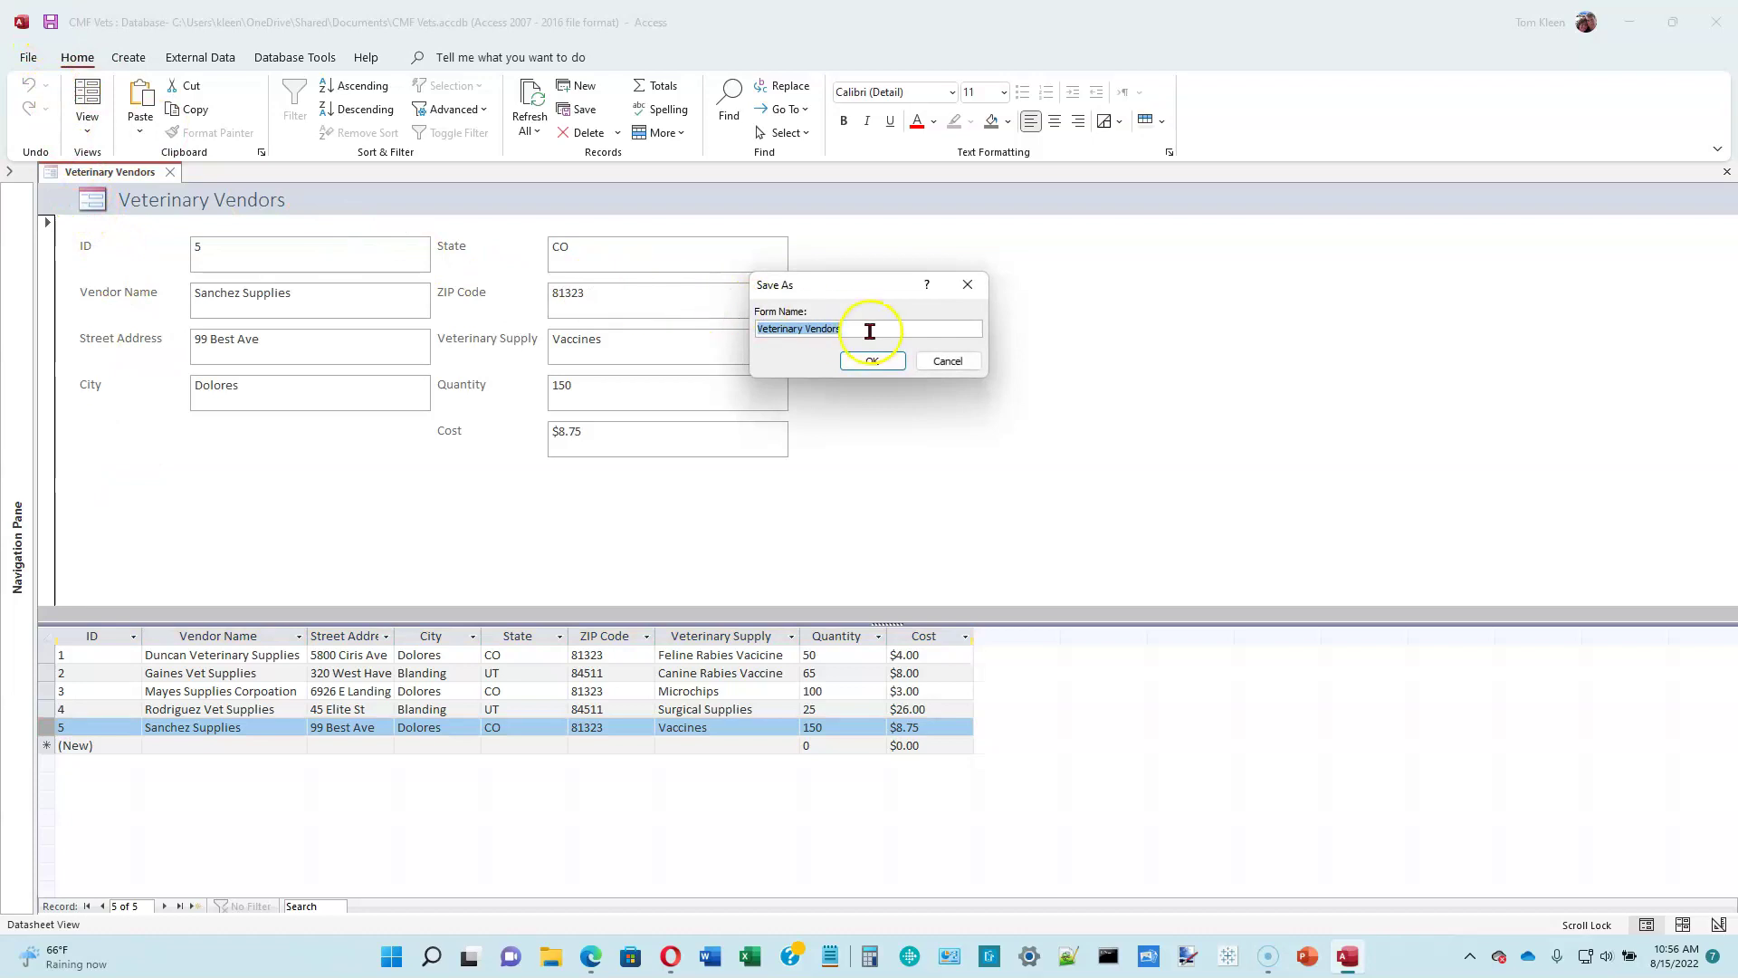
{"action": "left_click", "coordinate": [869, 331]}
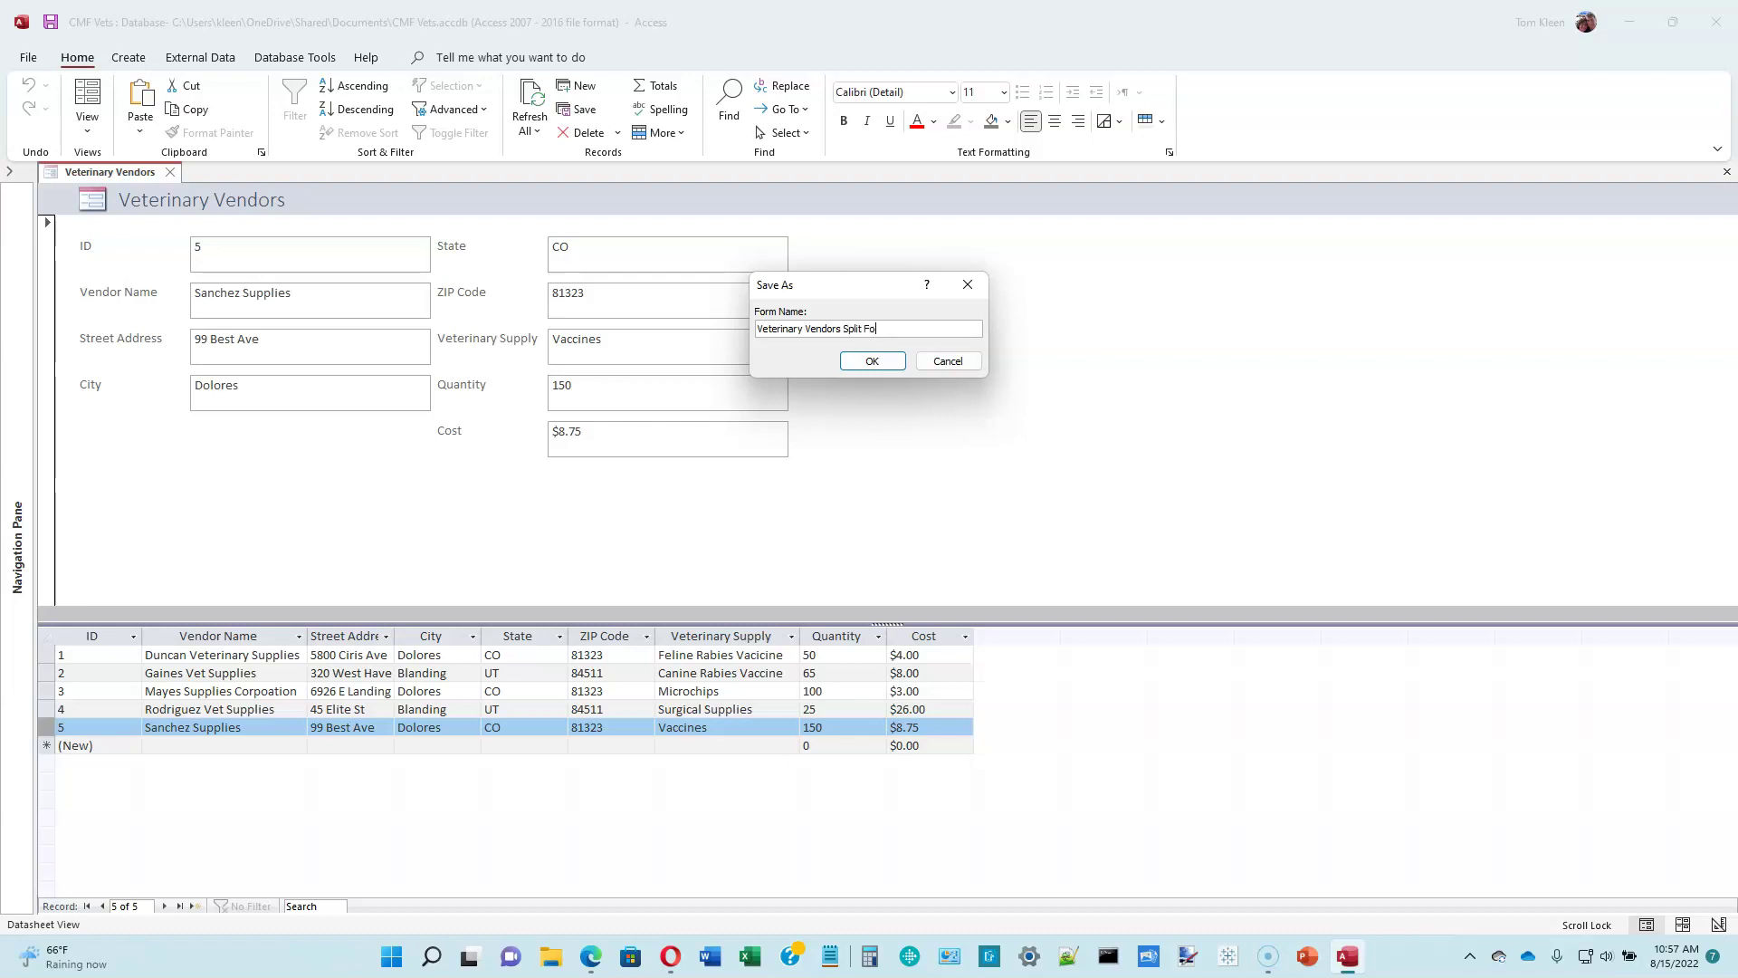
{"action": "left_click", "coordinate": [871, 360]}
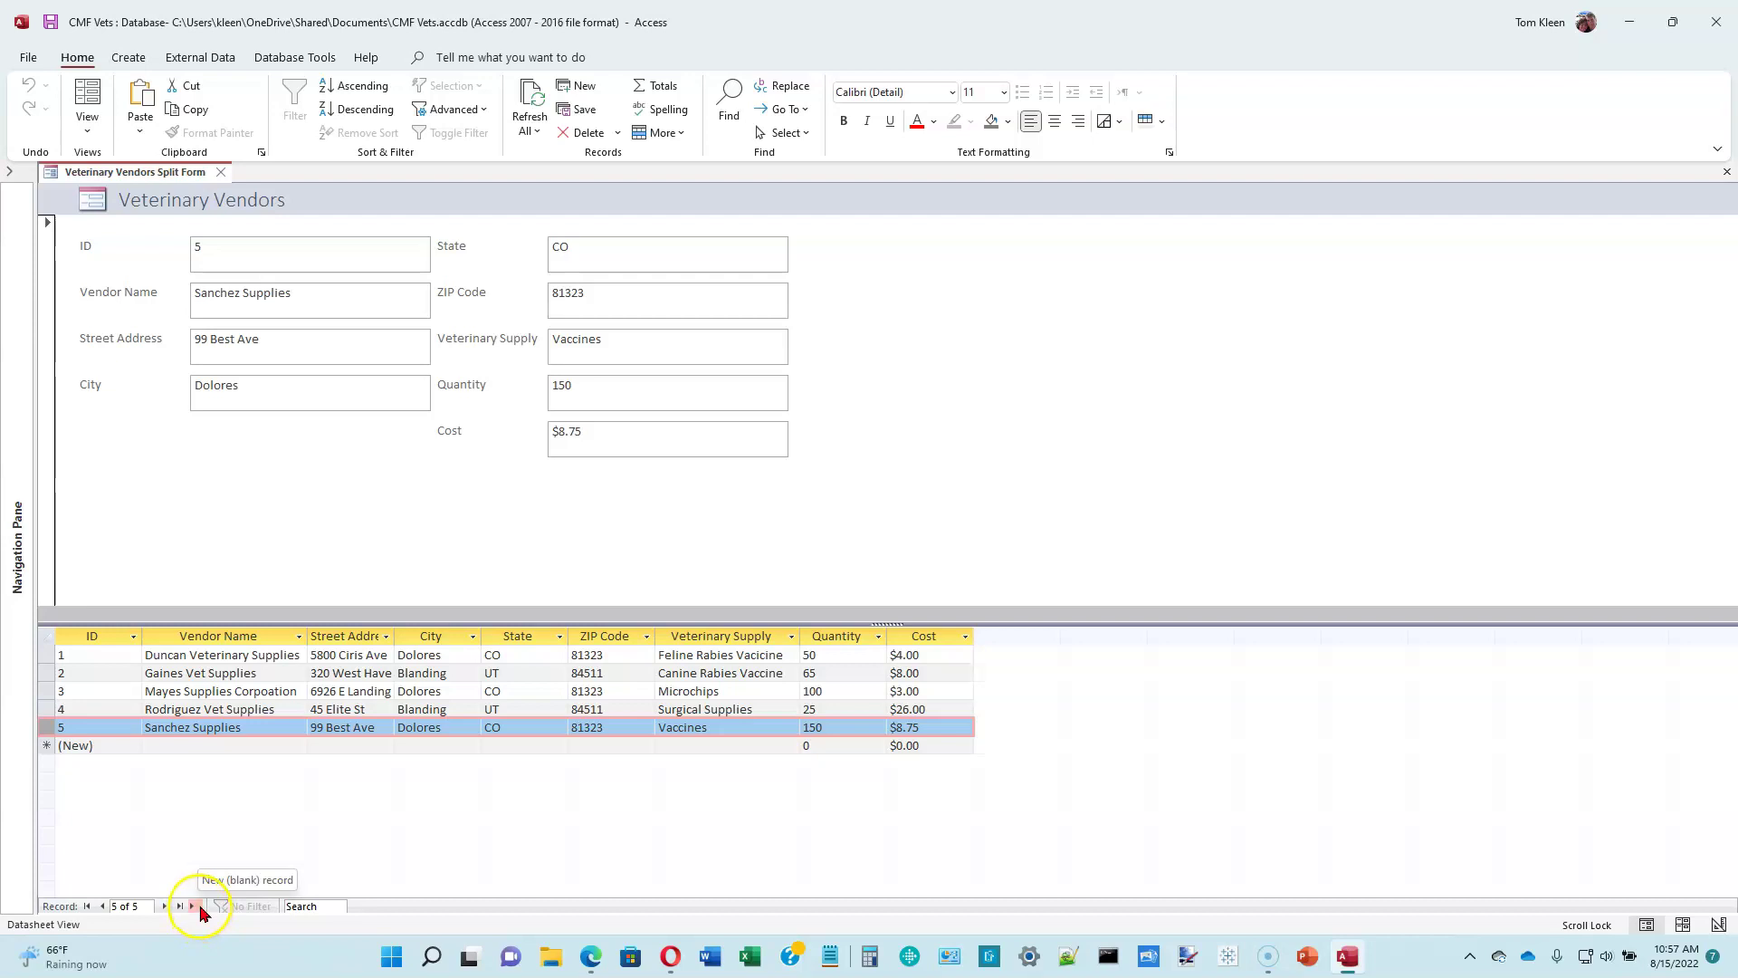
- Start a new blank vendor record and enter the vendor name 'Global Pet Supply'
{"action": "left_click", "coordinate": [192, 906]}
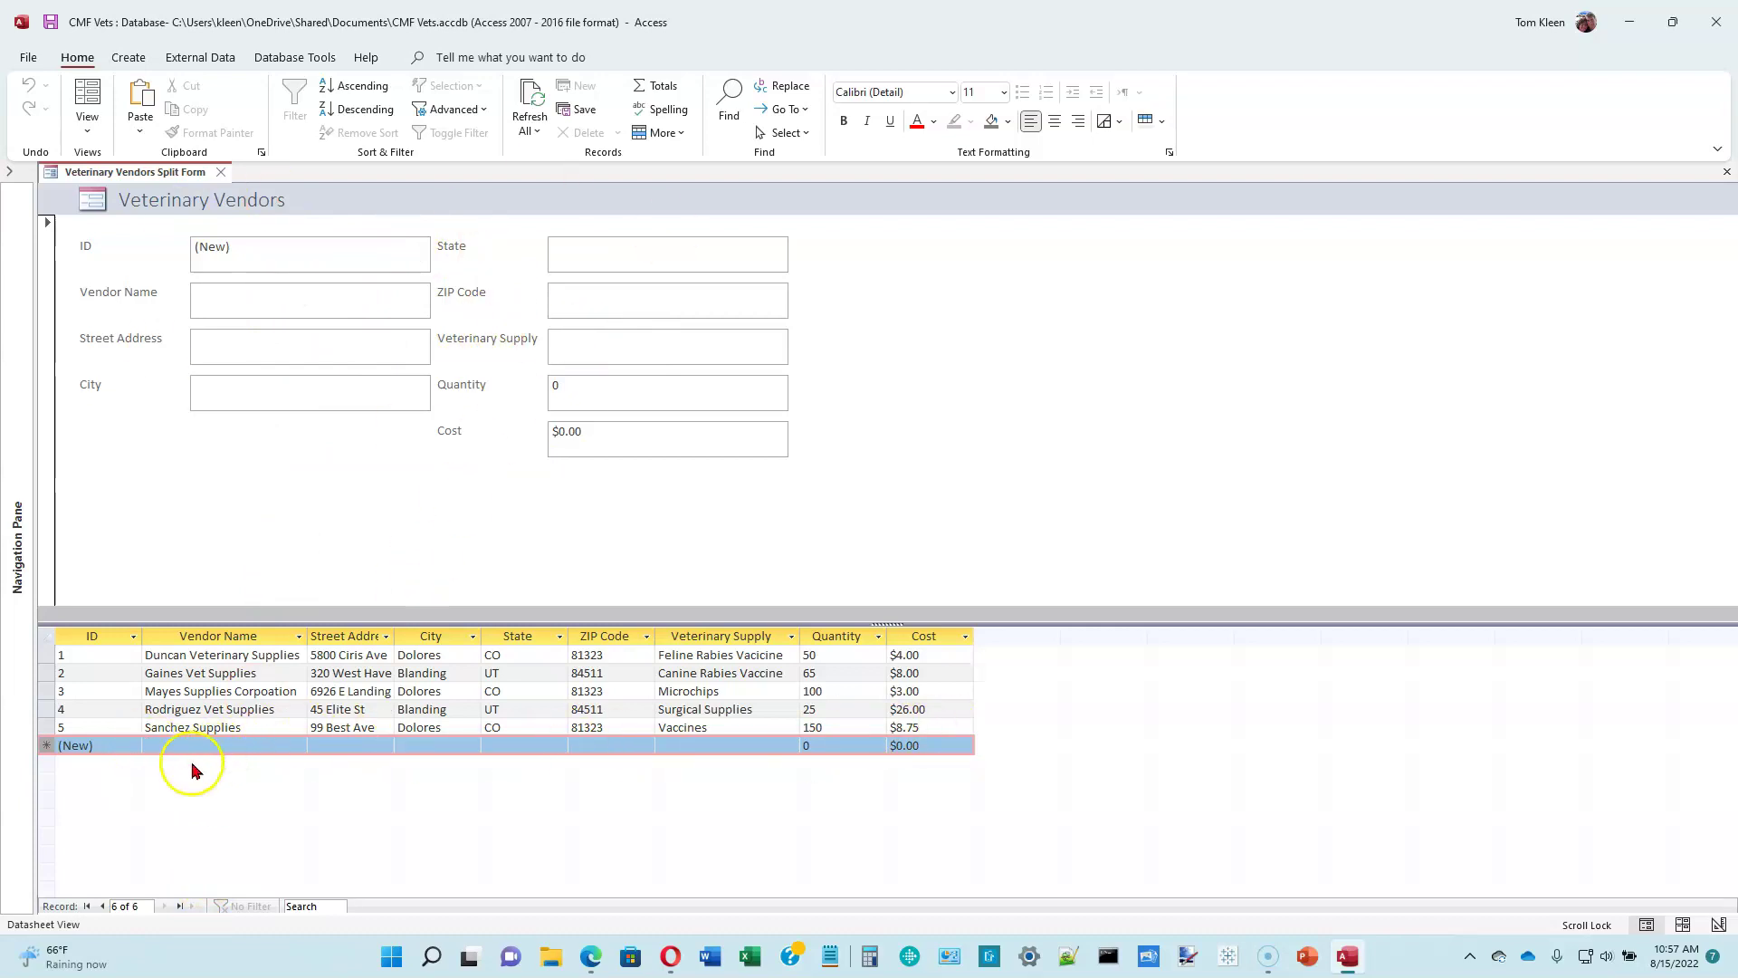
{"action": "left_click", "coordinate": [255, 269]}
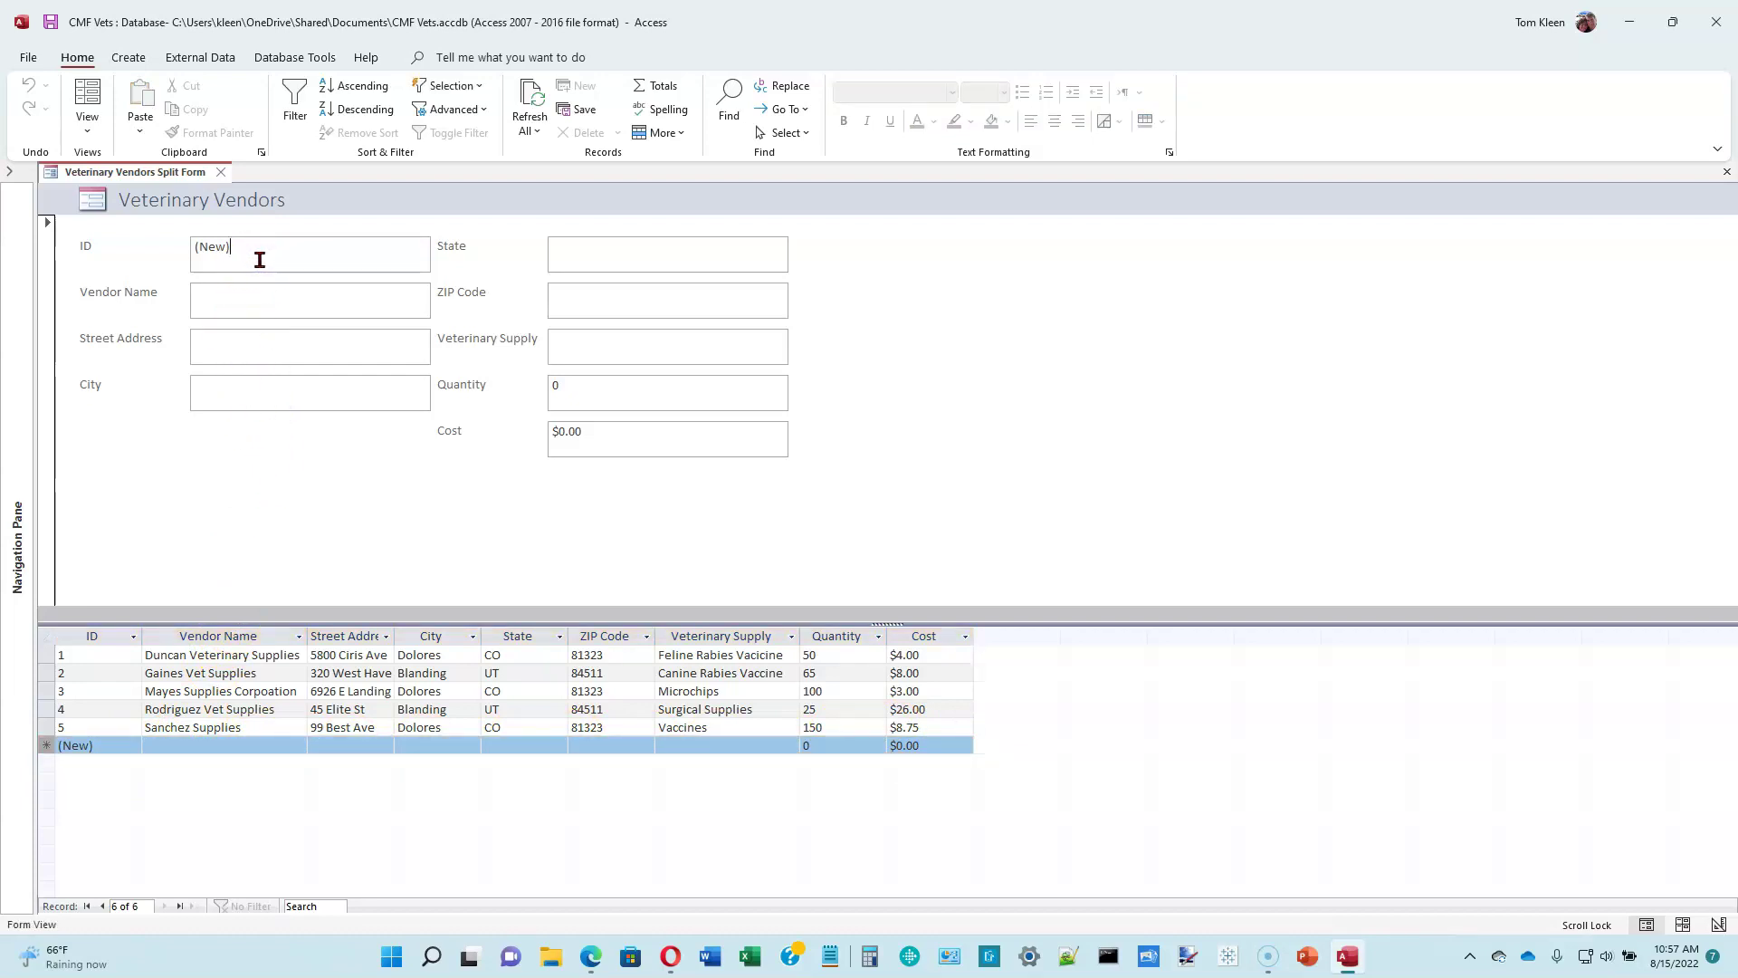
{"action": "left_click", "coordinate": [259, 260]}
{"action": "left_click", "coordinate": [301, 343]}
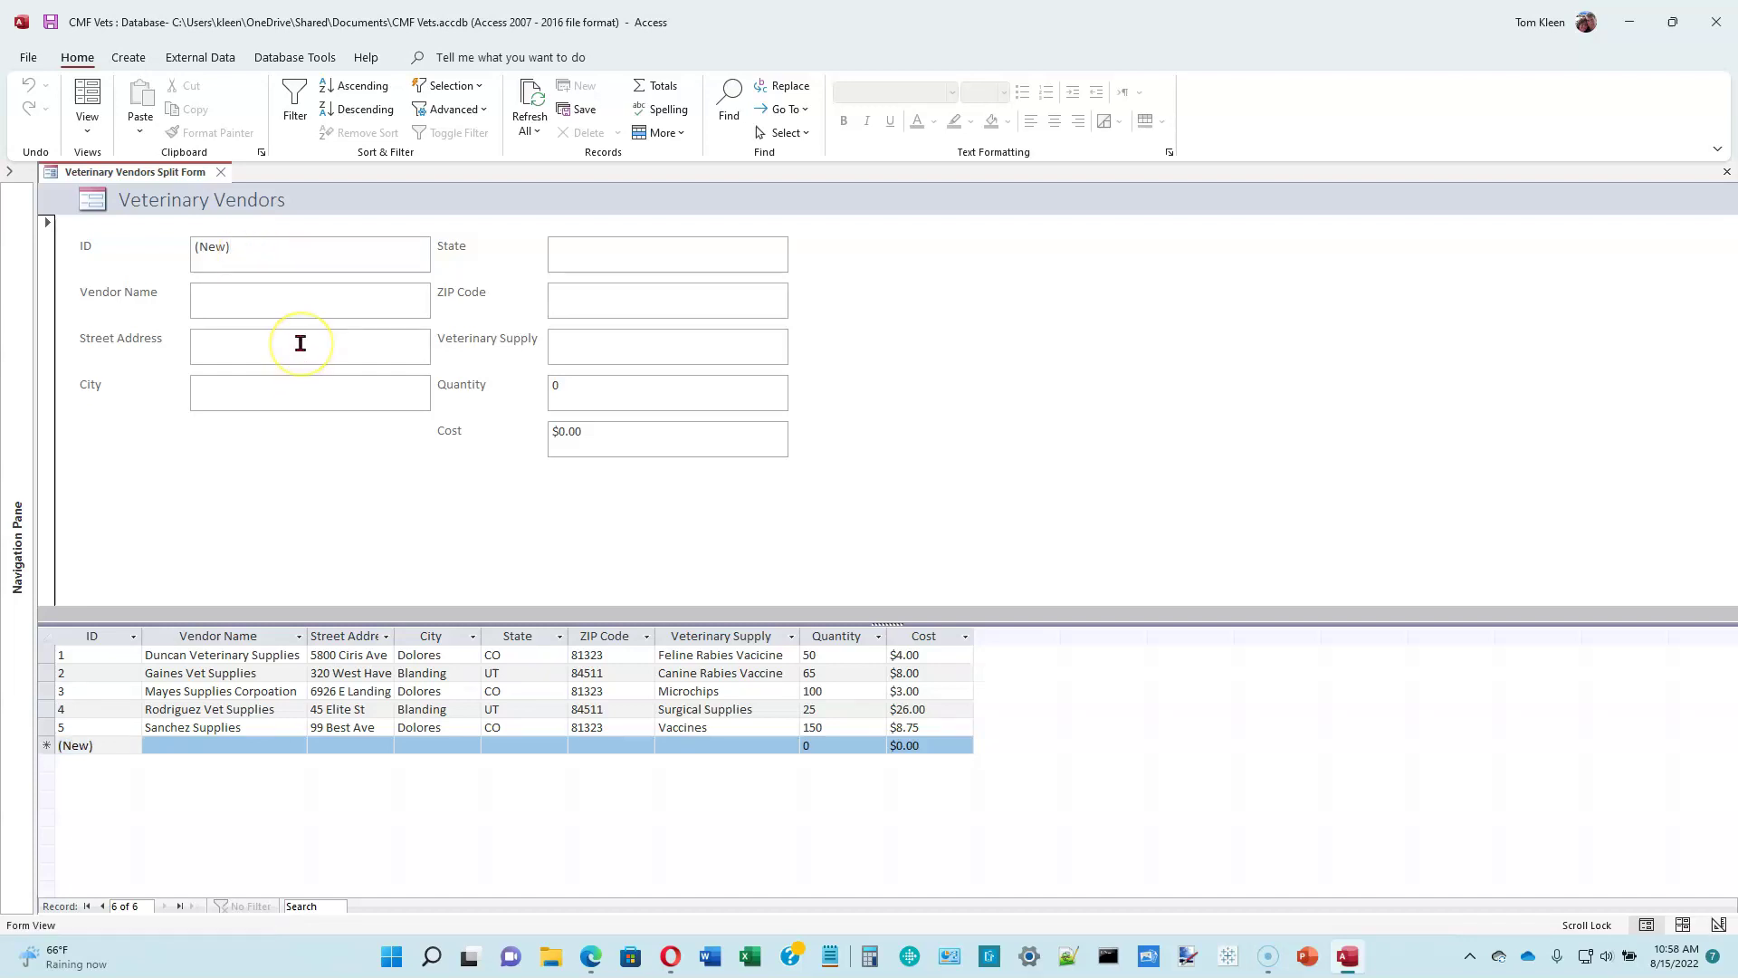
{"action": "left_click", "coordinate": [260, 308]}
{"action": "left_click", "coordinate": [248, 303]}
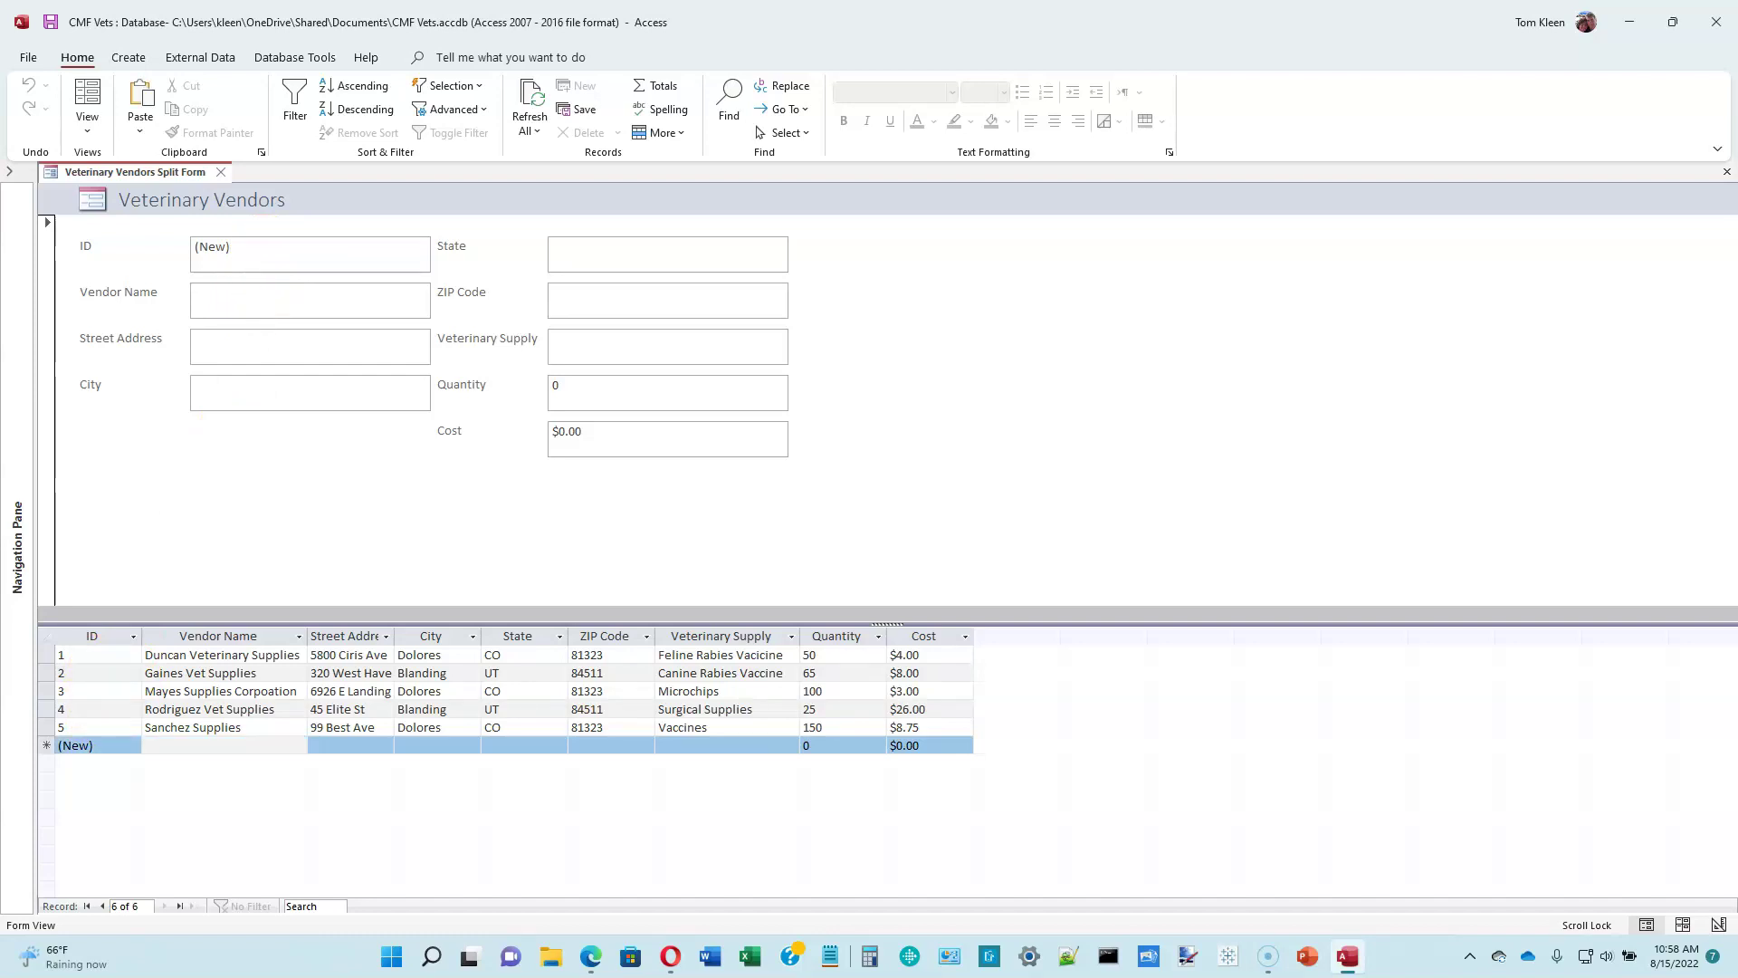
{"action": "left_click", "coordinate": [248, 303]}
{"action": "type", "text": "Global Pet Supply"}
{"action": "key", "text": "Tab"}
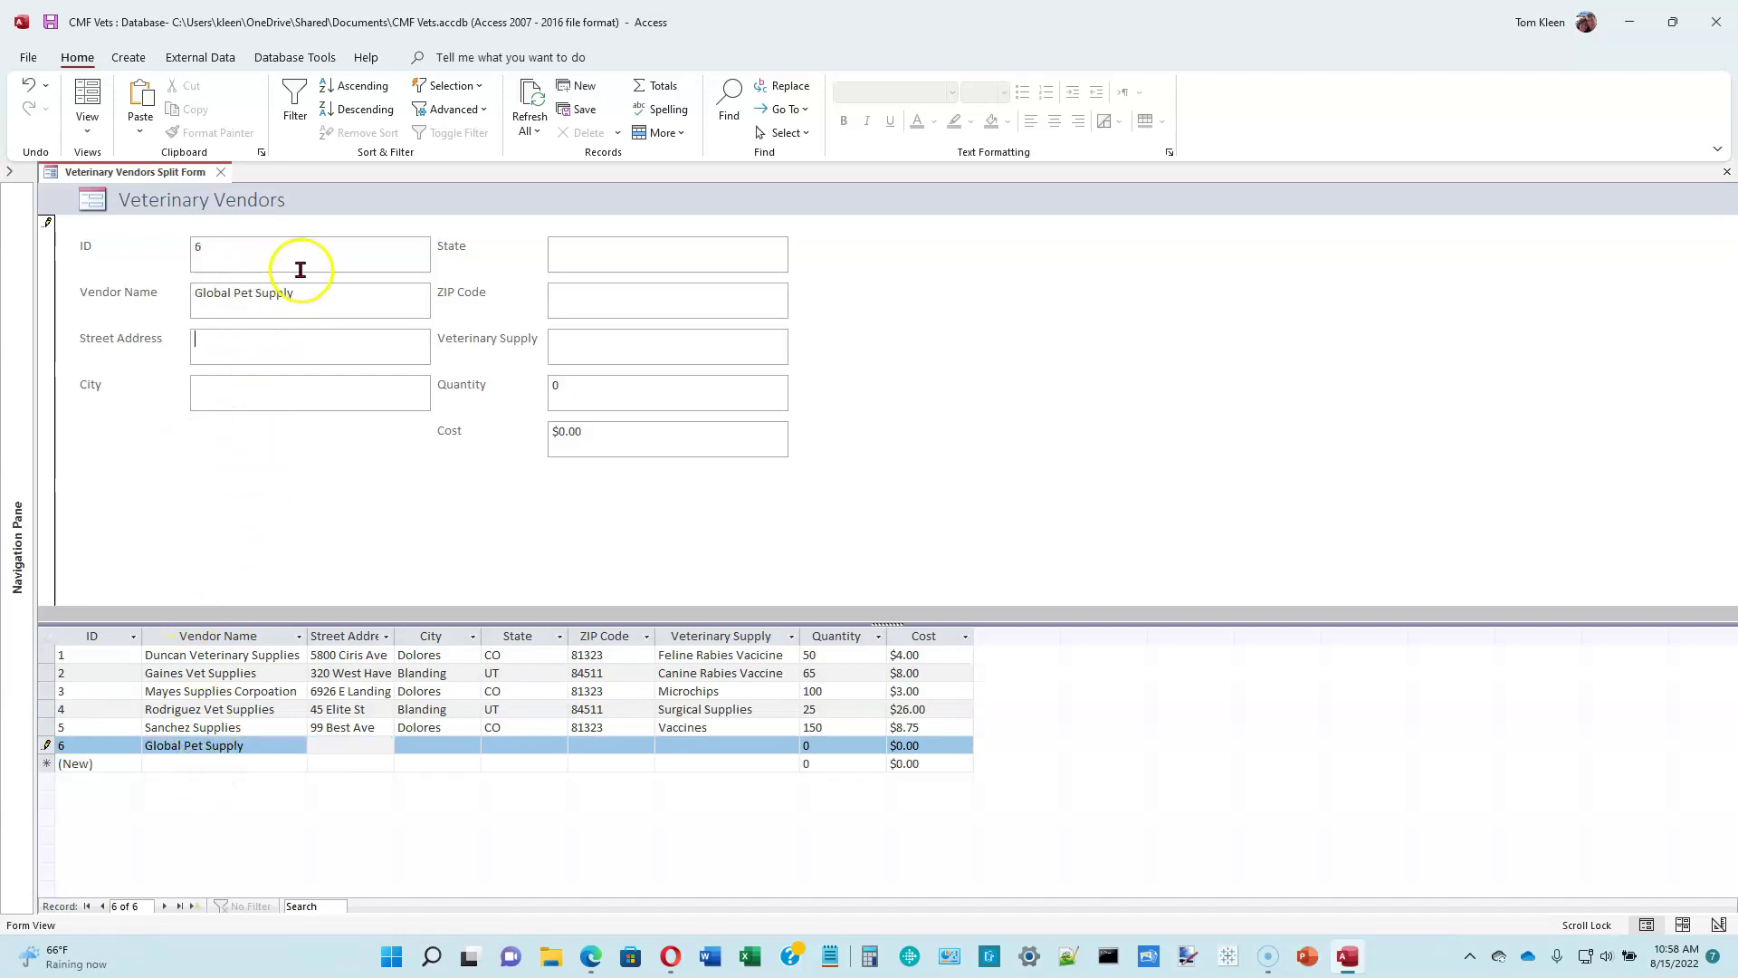
{"action": "left_click", "coordinate": [290, 741]}
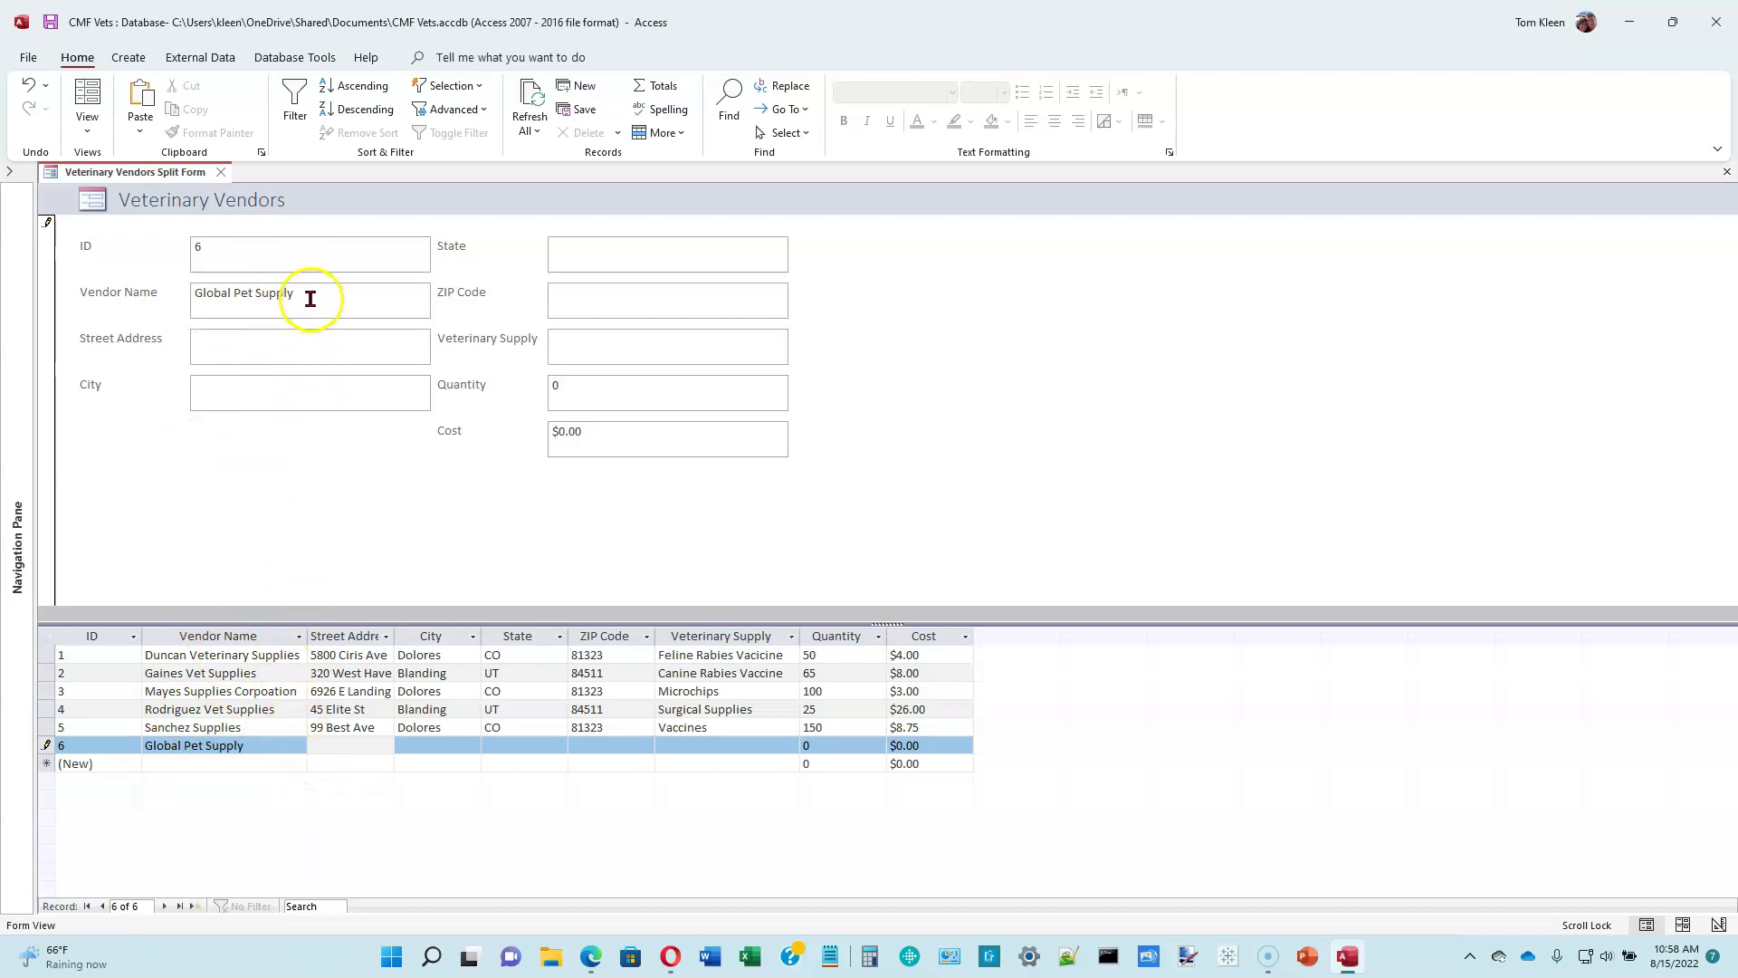
{"action": "left_click", "coordinate": [289, 350]}
{"action": "type", "text": "1001 Western"}
{"action": "key", "text": "Tab"}
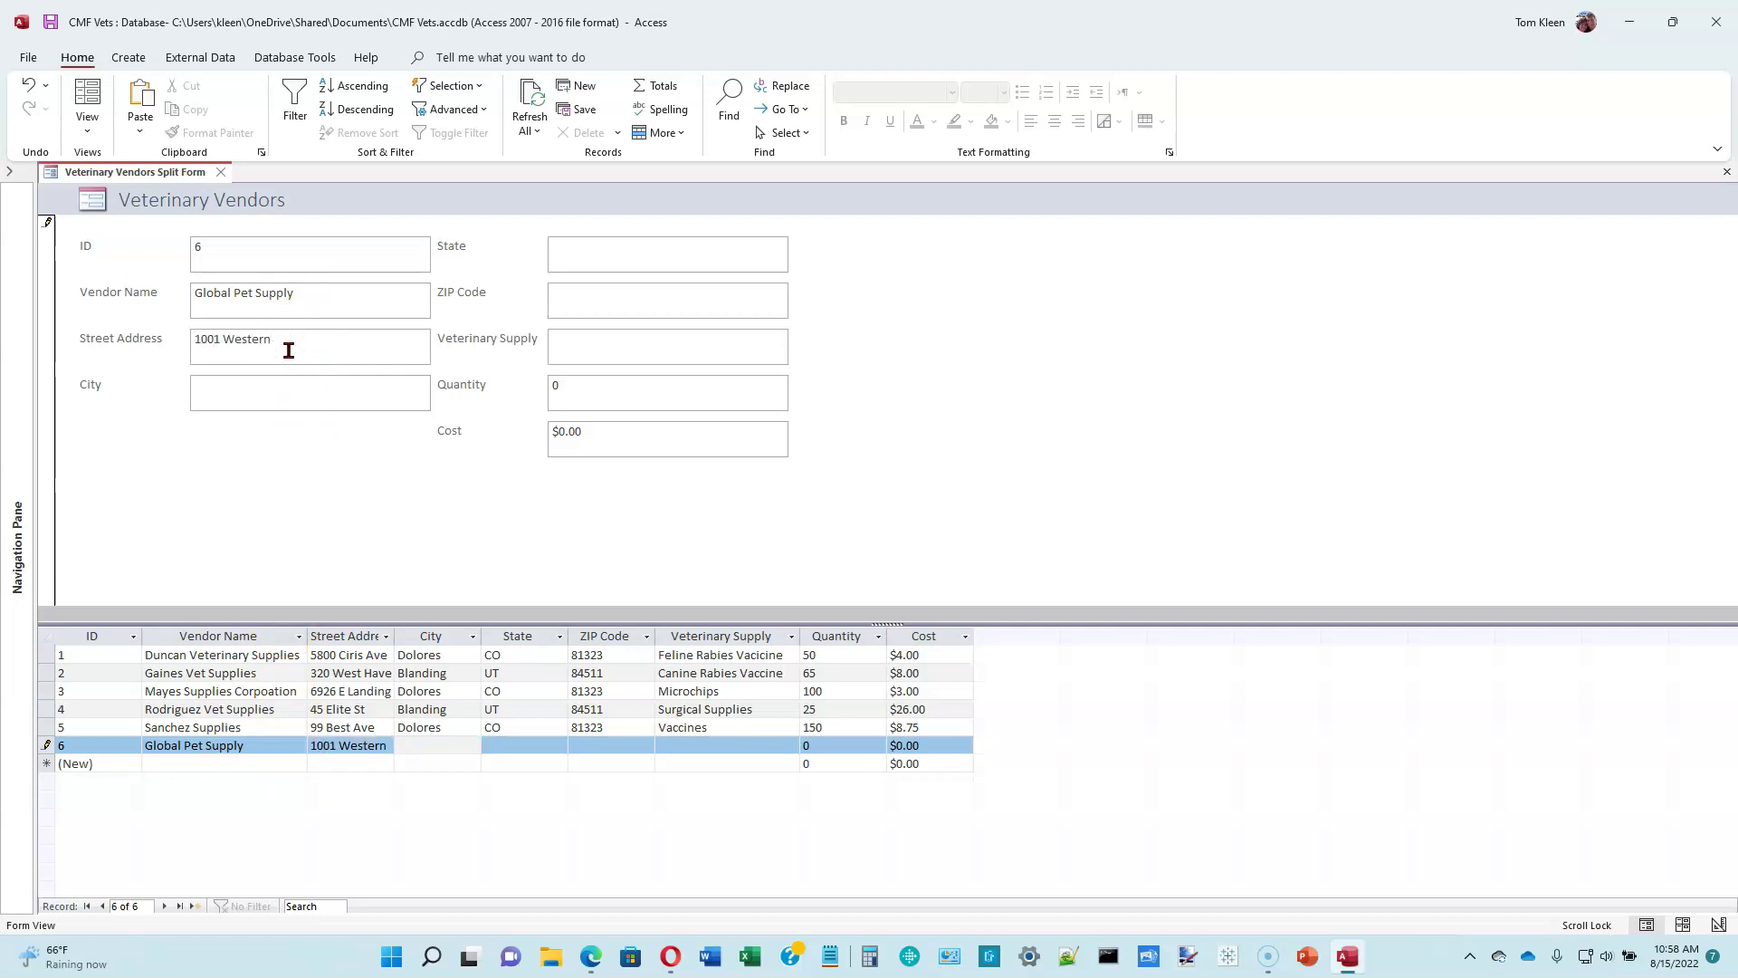
{"action": "left_click", "coordinate": [441, 752]}
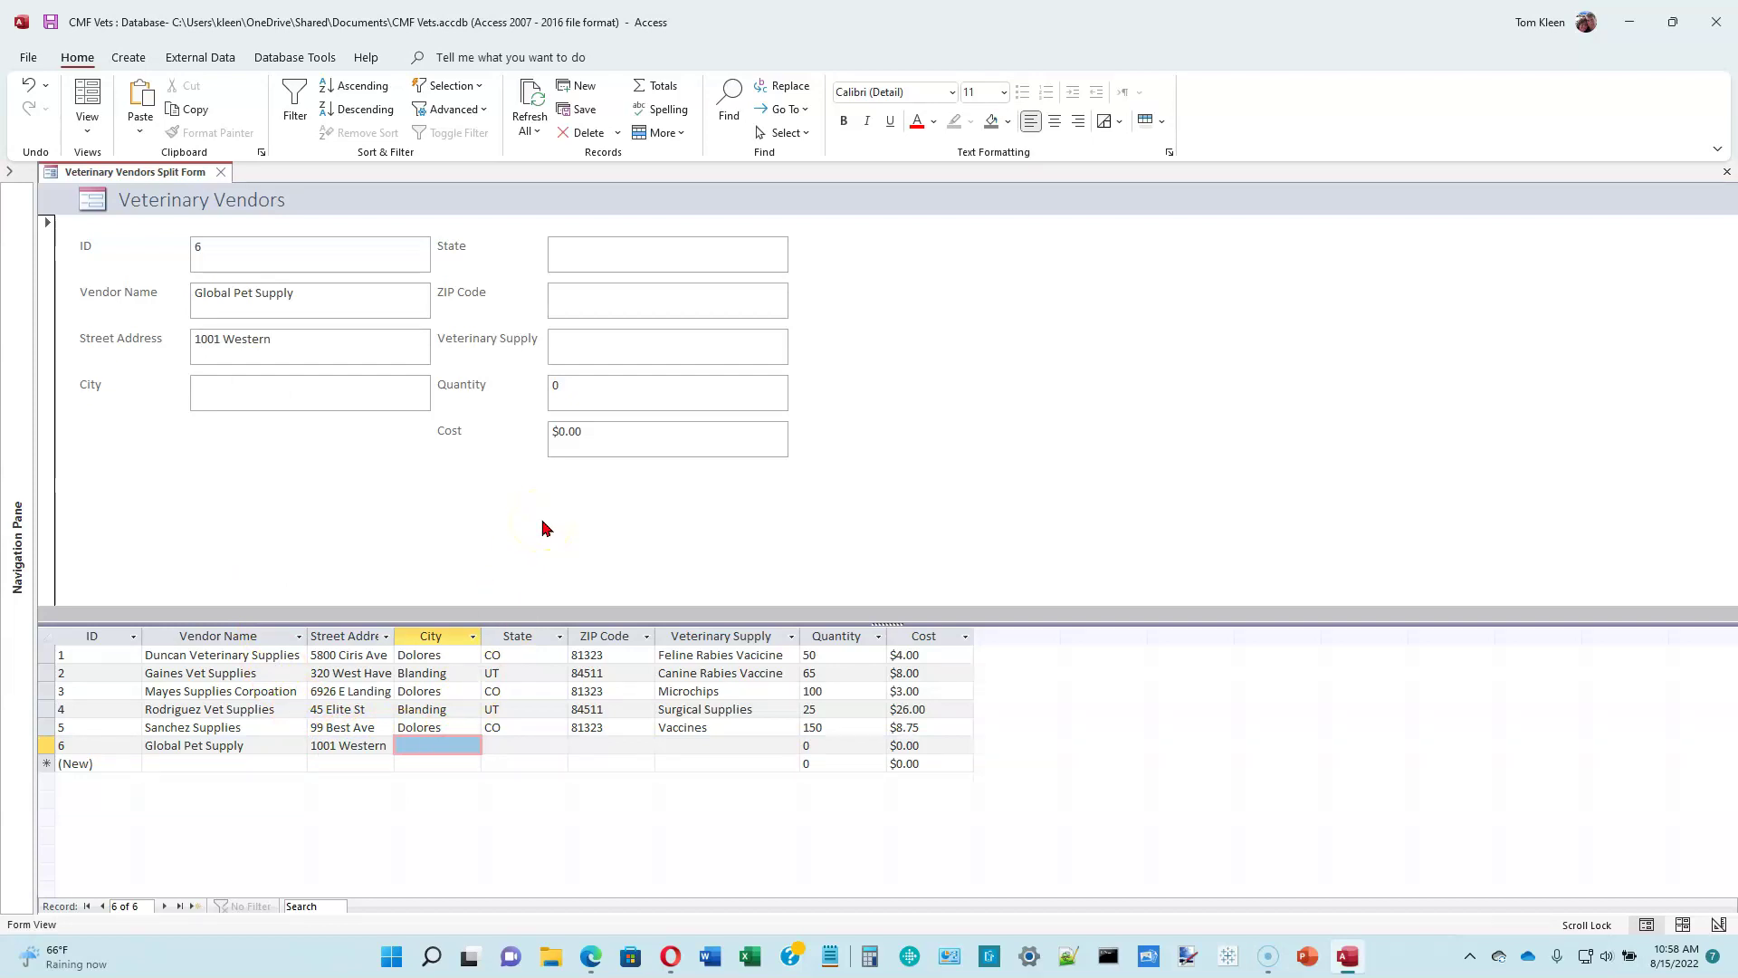
- Enter city Dallas, state TX and ZIP 70001 for the new vendor
{"action": "type", "text": "Dallas"}
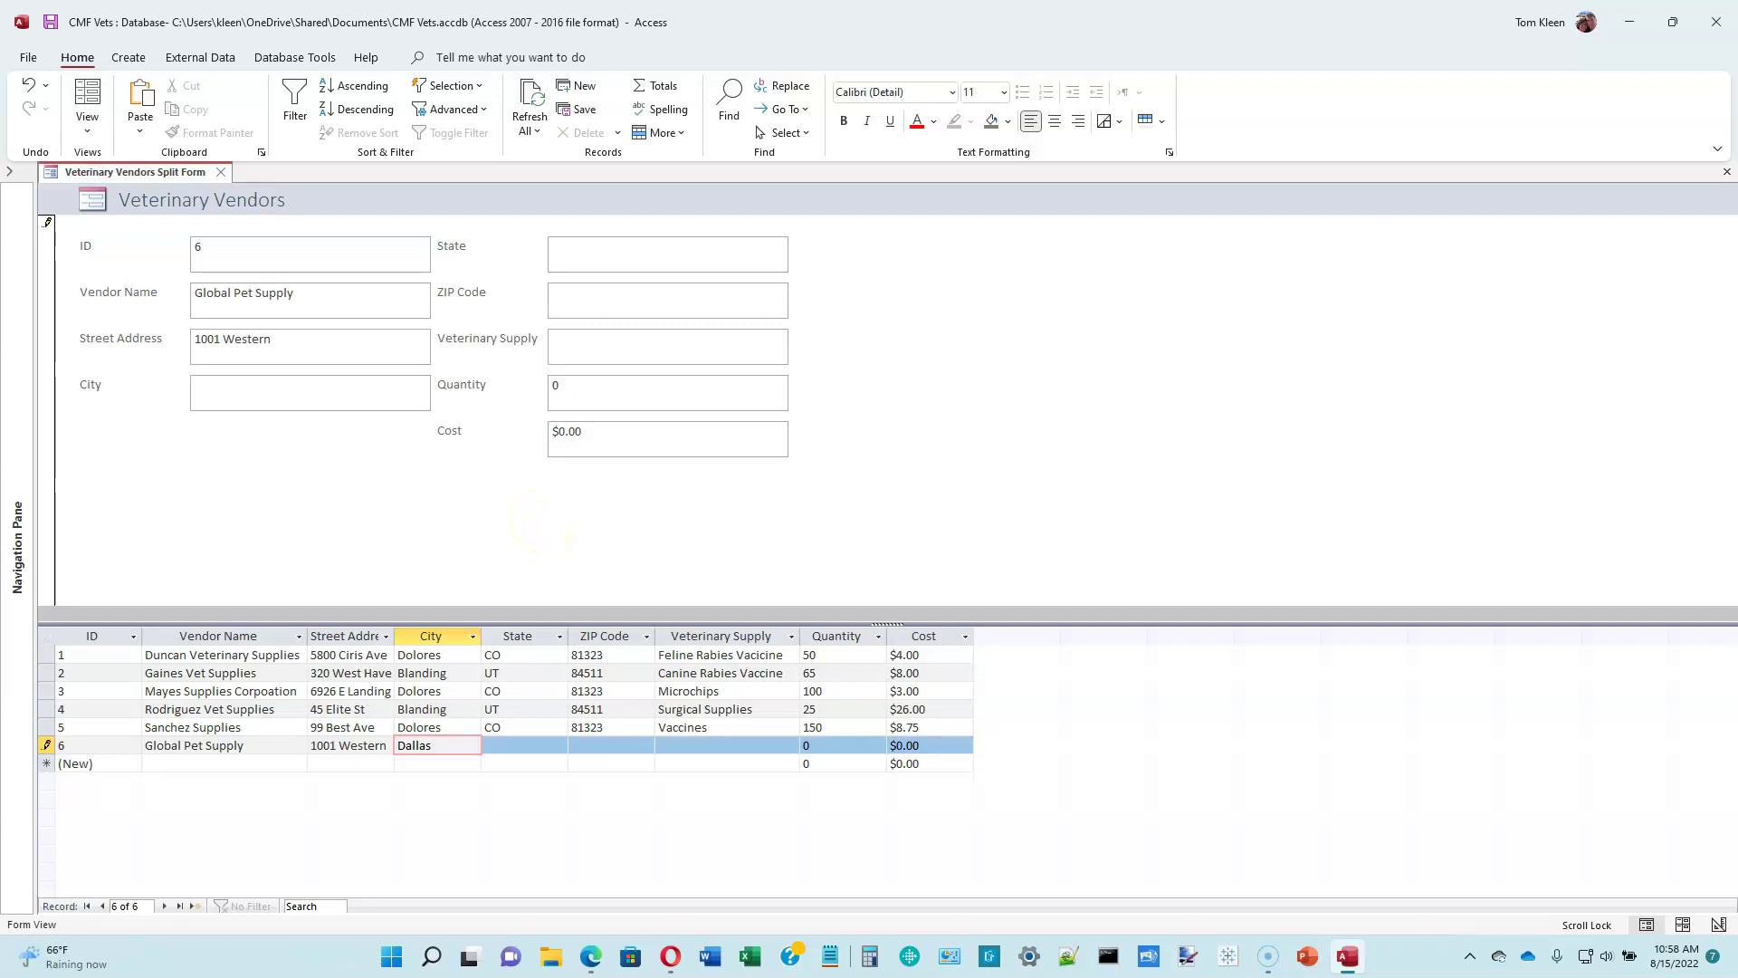
{"action": "left_click", "coordinate": [516, 745]}
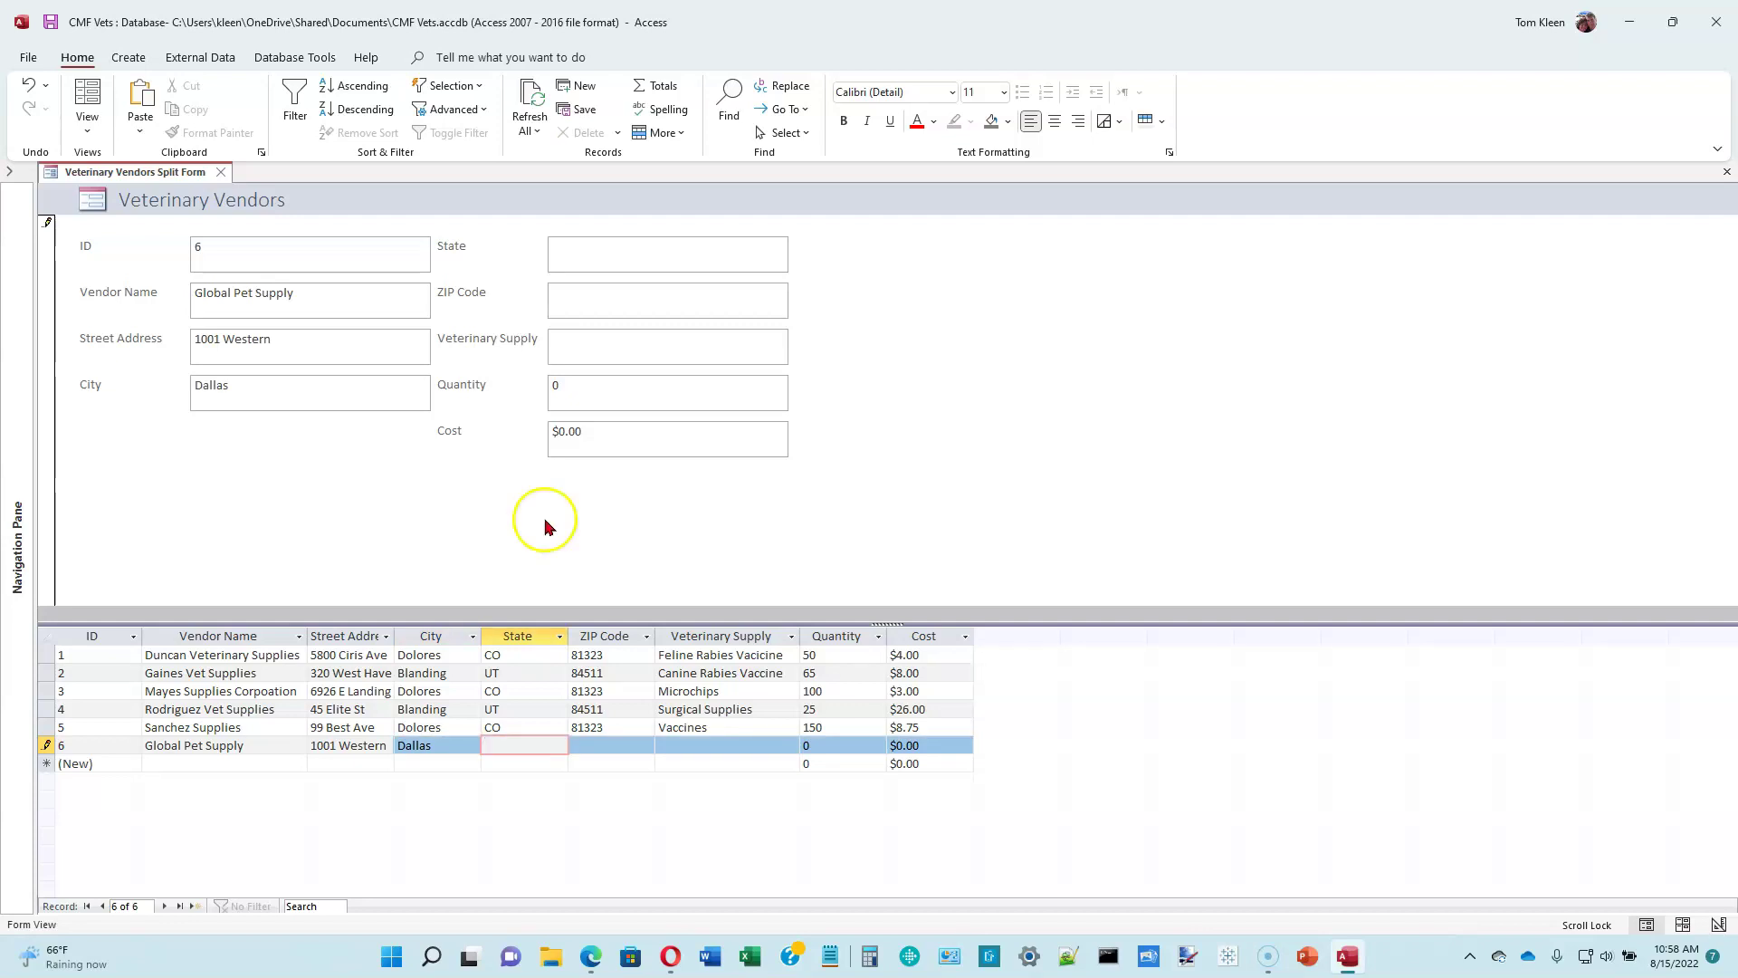
{"action": "type", "text": "TX"}
{"action": "key", "text": "Tab"}
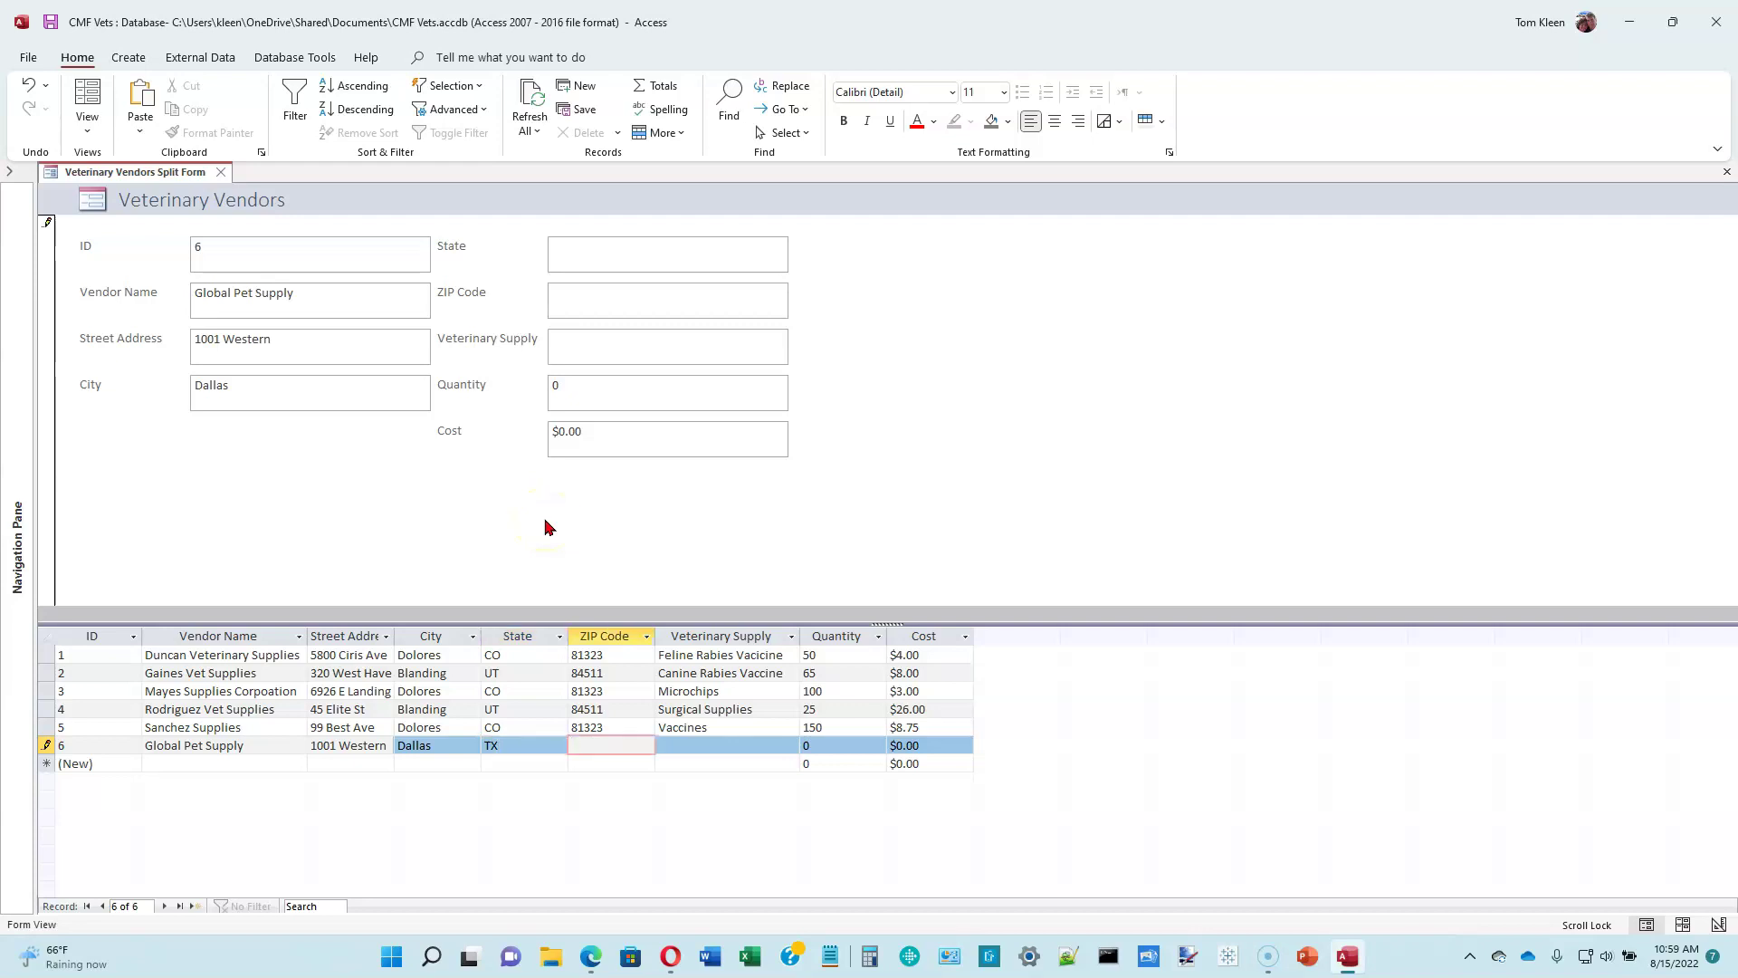
{"action": "type", "text": "70001"}
{"action": "key", "text": "Tab"}
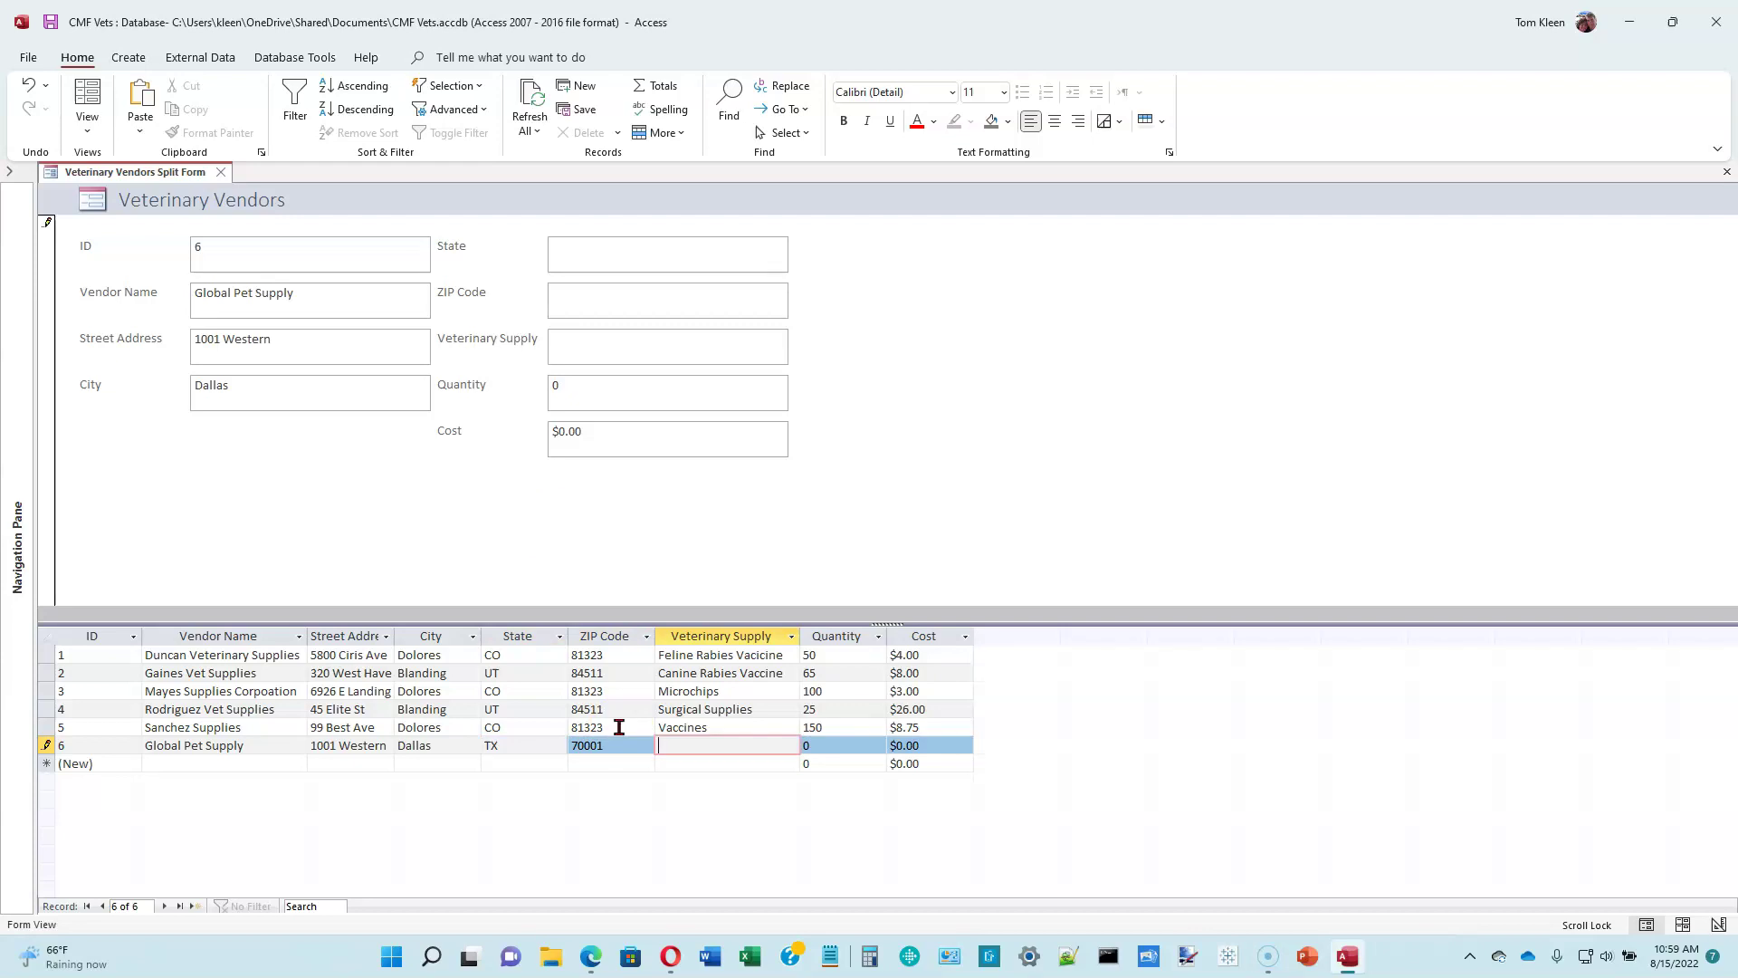
- Record supply 'Feline Leukemia Vacccine', quantity 50 and cost 9.75, saving the record
{"action": "type", "text": "Feline Leukemia Vacccine"}
{"action": "key", "text": "Tab"}
{"action": "type", "text": "50"}
{"action": "key", "text": "Tab"}
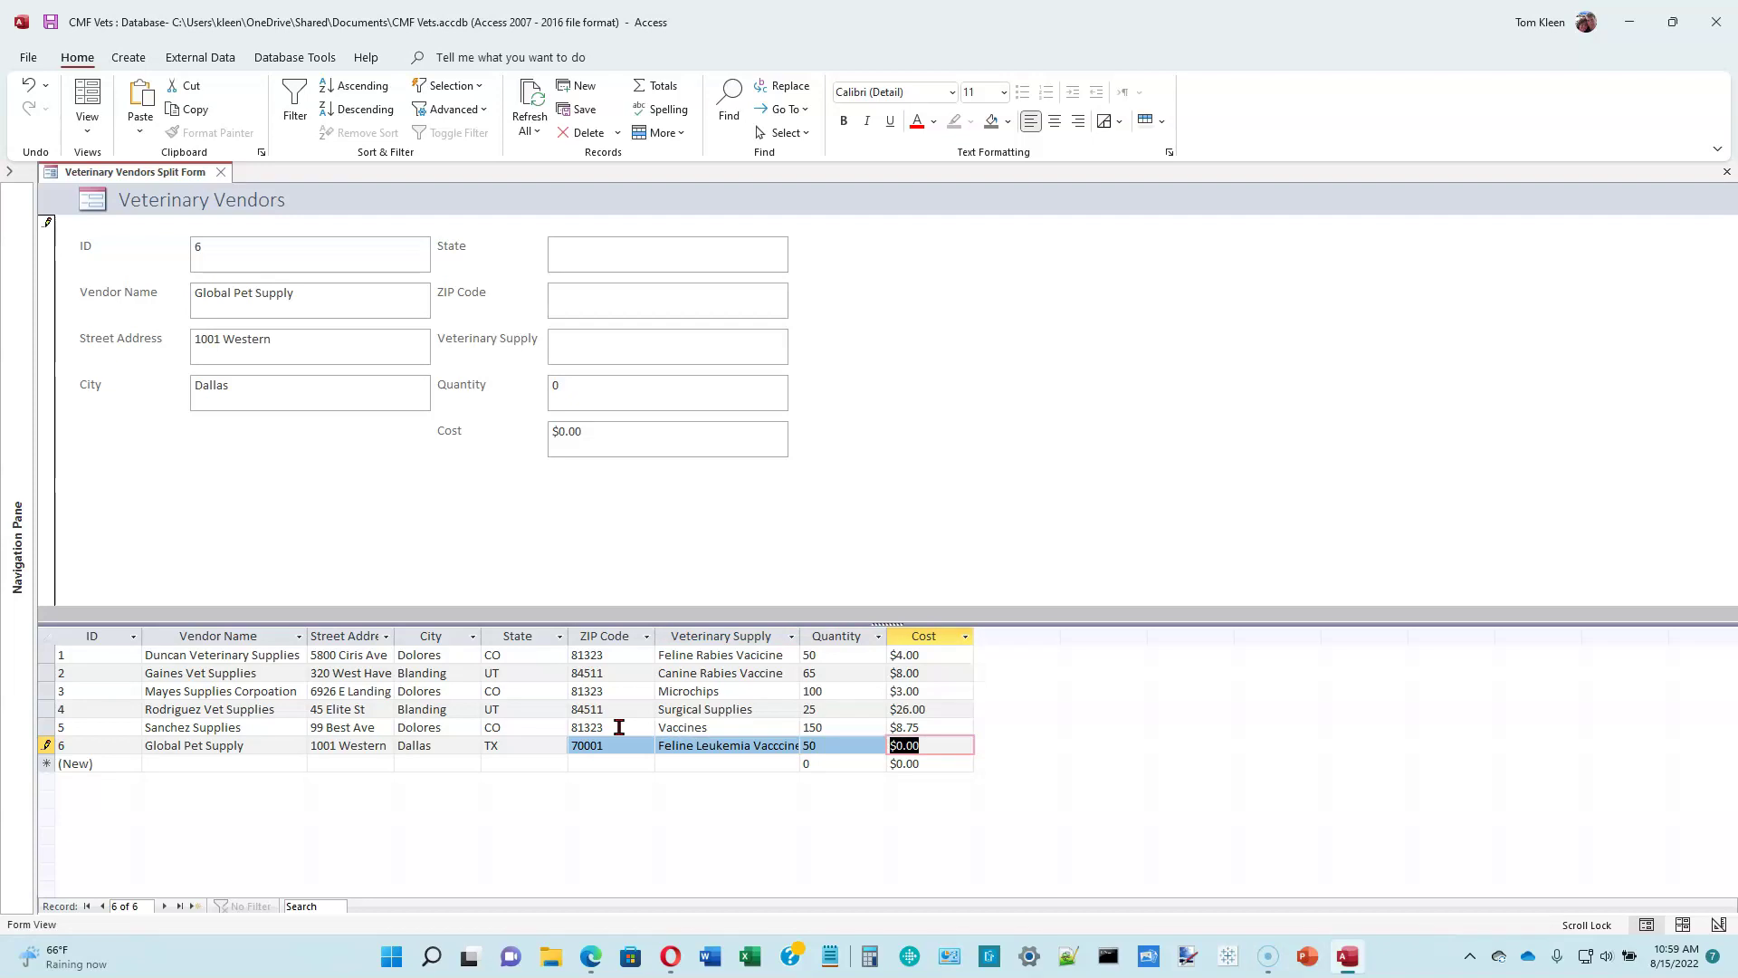
{"action": "type", "text": "9.75"}
{"action": "key", "text": "Tab"}
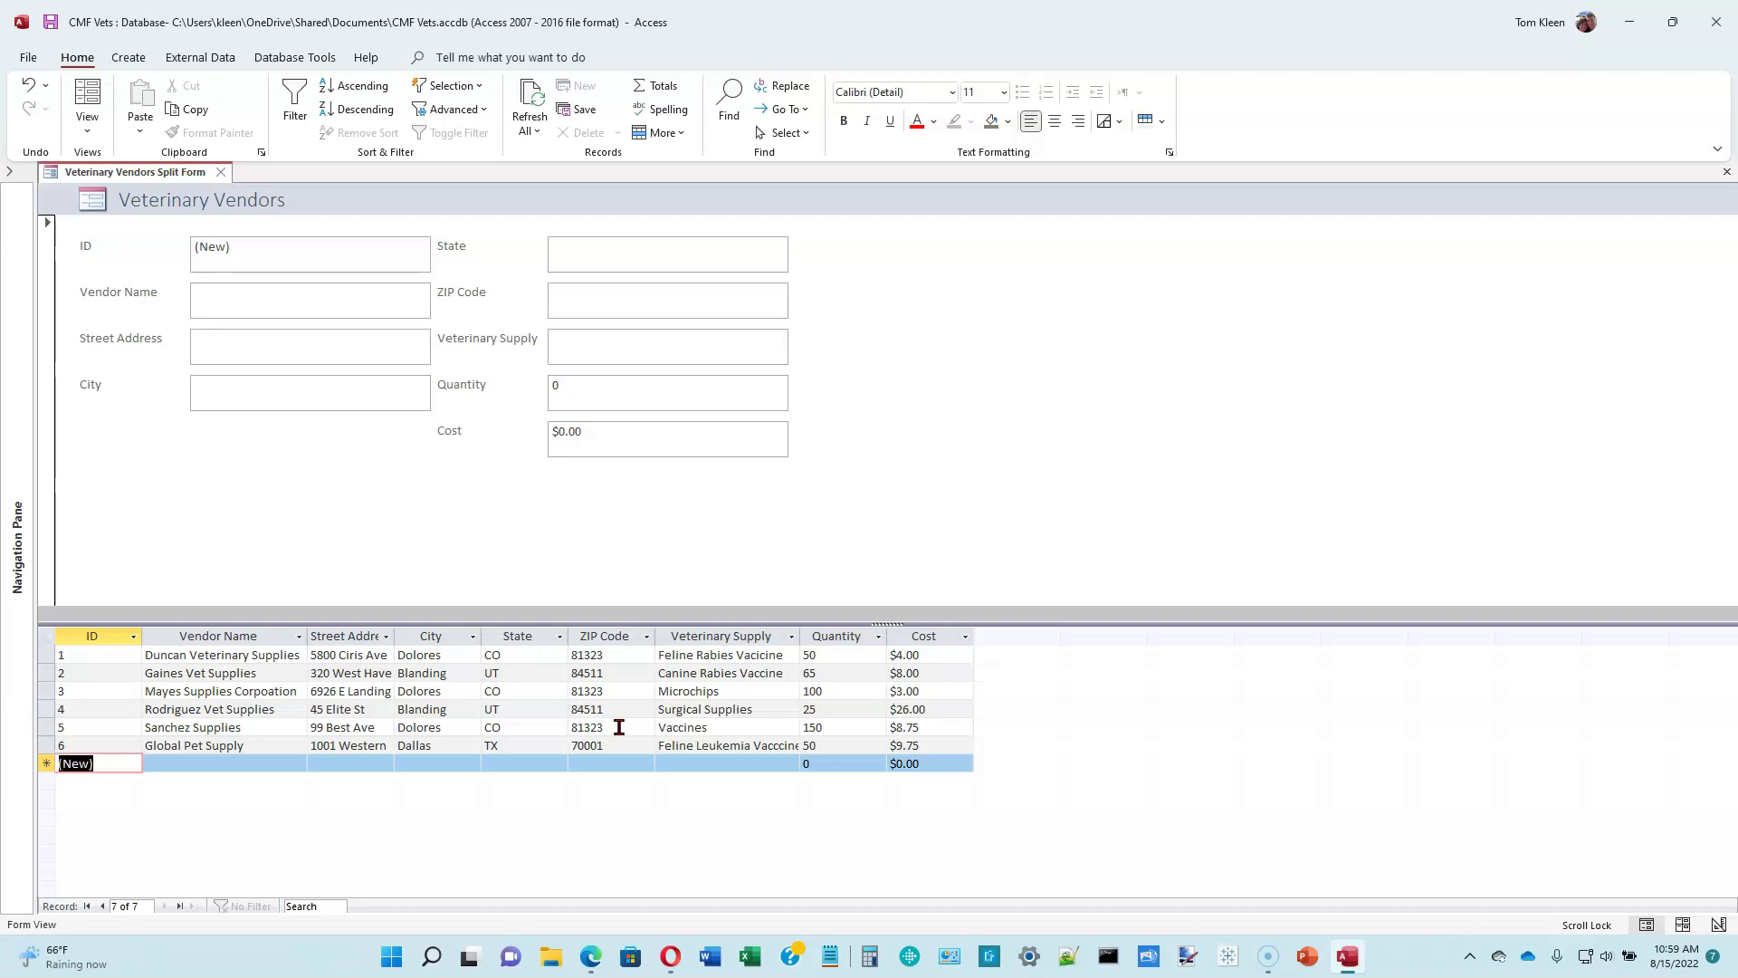
- Close Veterinary Vendors Split Form, reopen it from the Navigation Pane, then collapse the pane
{"action": "left_click", "coordinate": [220, 172]}
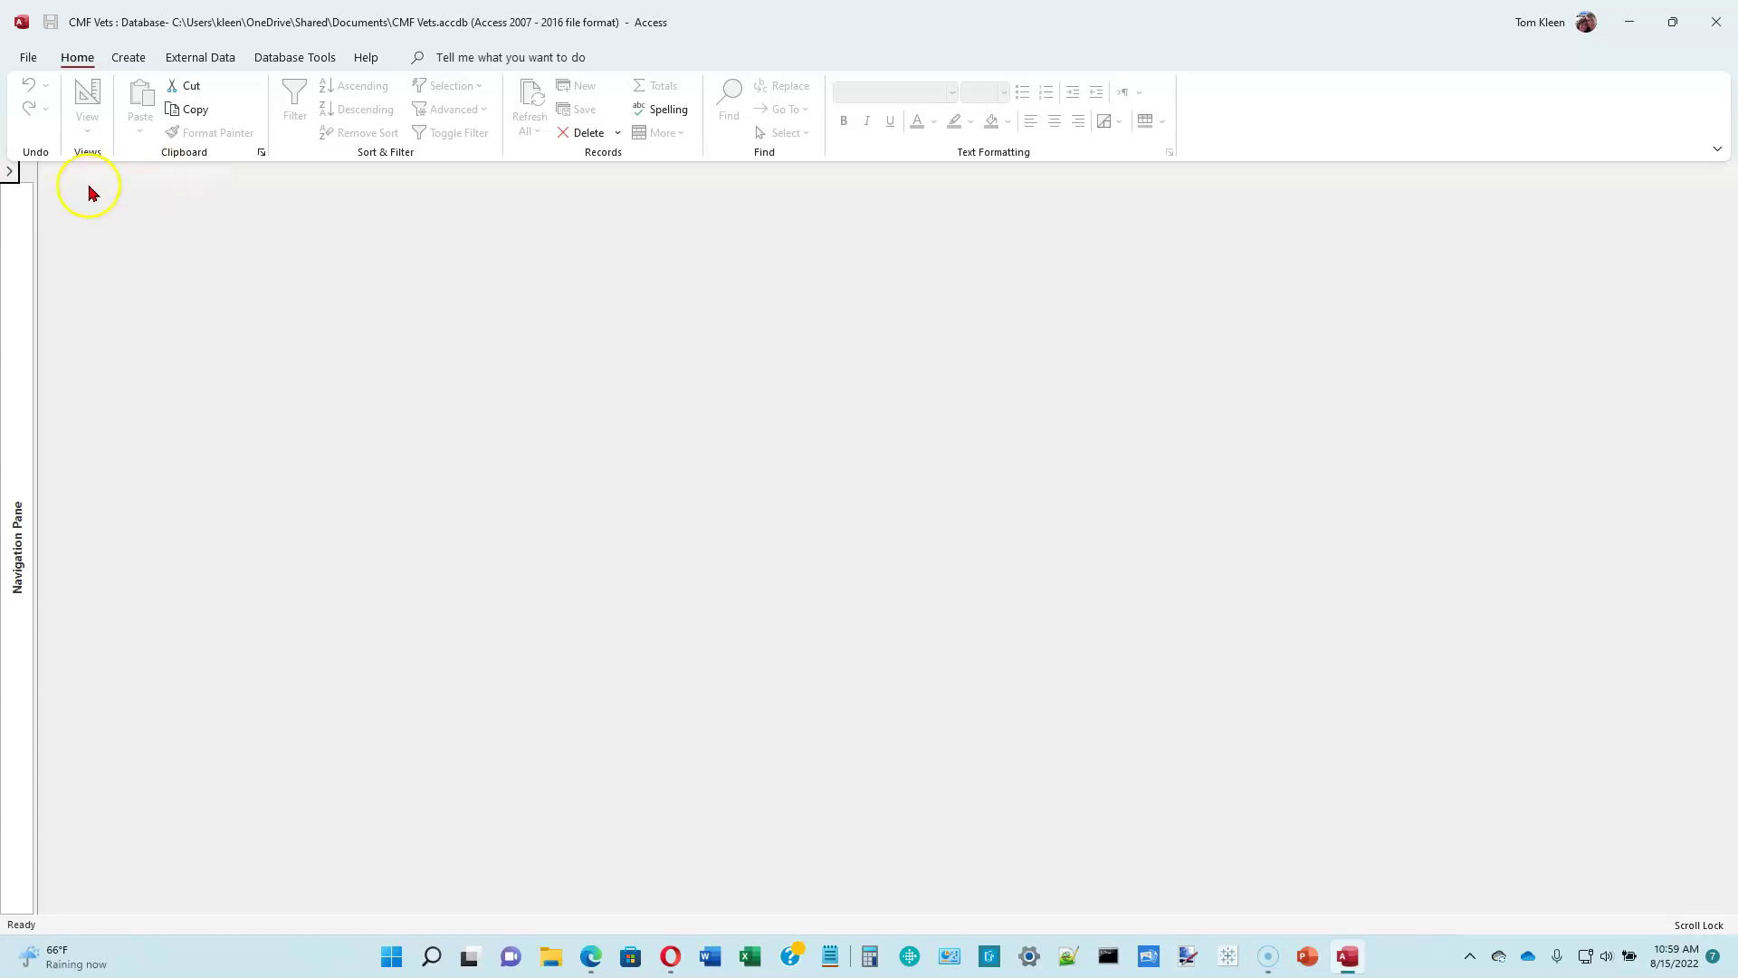
{"action": "left_click", "coordinate": [10, 170]}
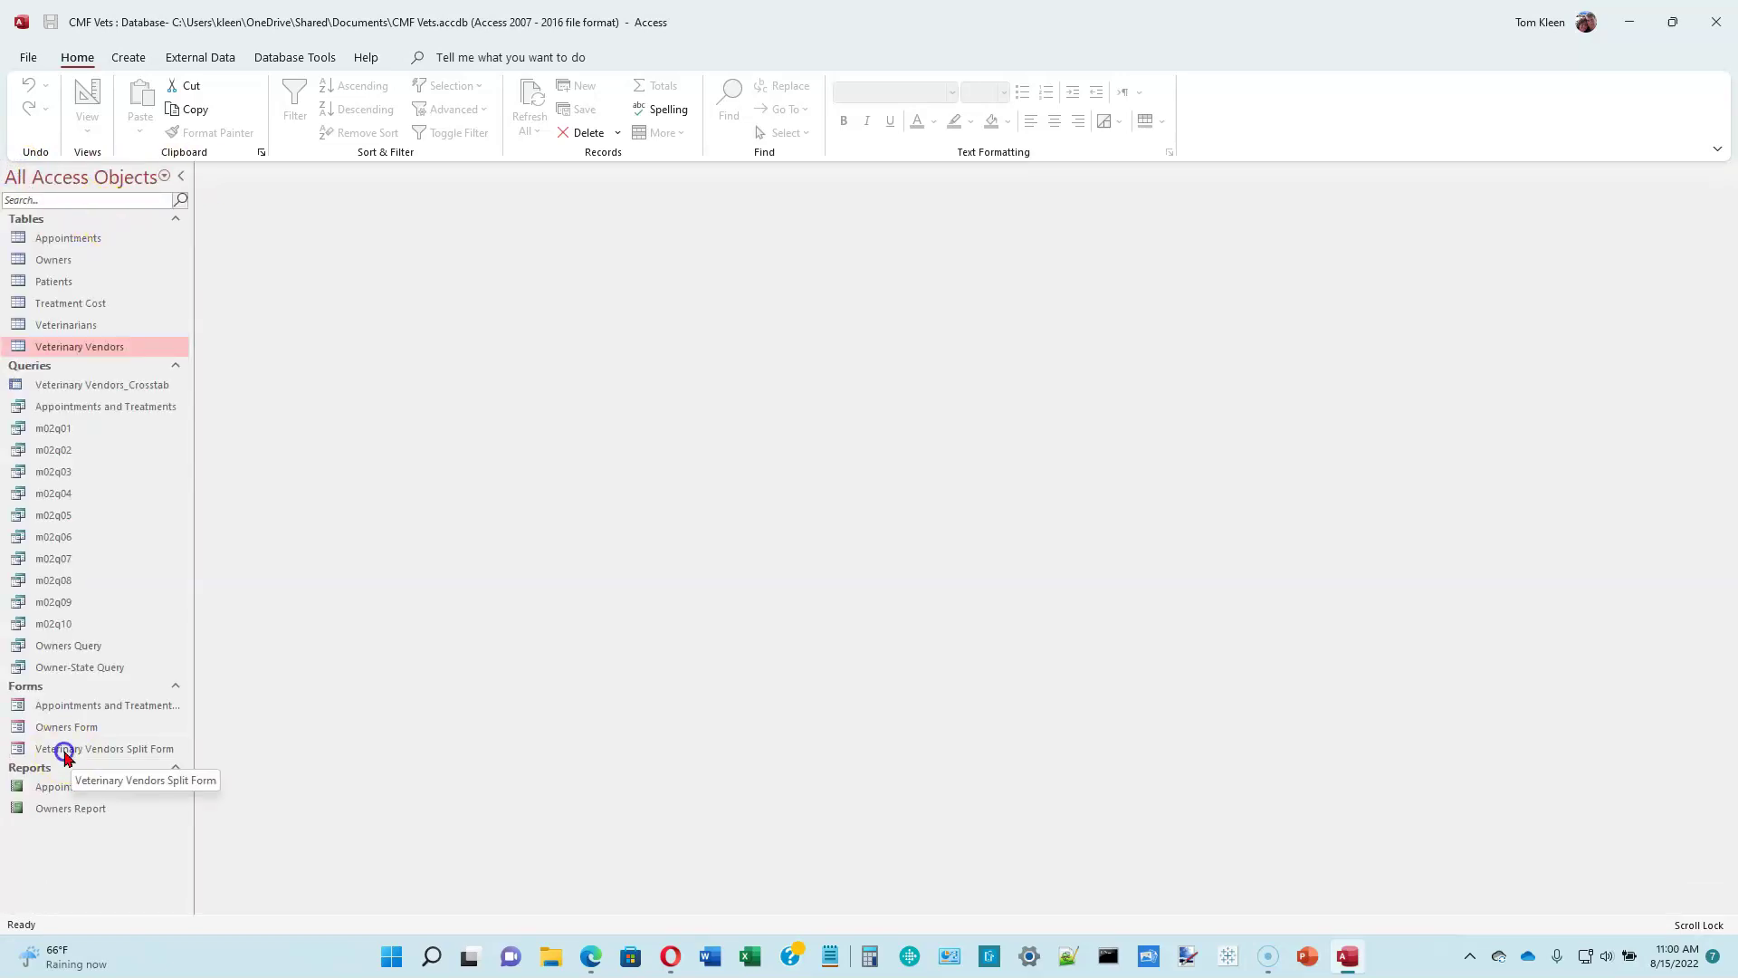
{"action": "double_click", "coordinate": [64, 751]}
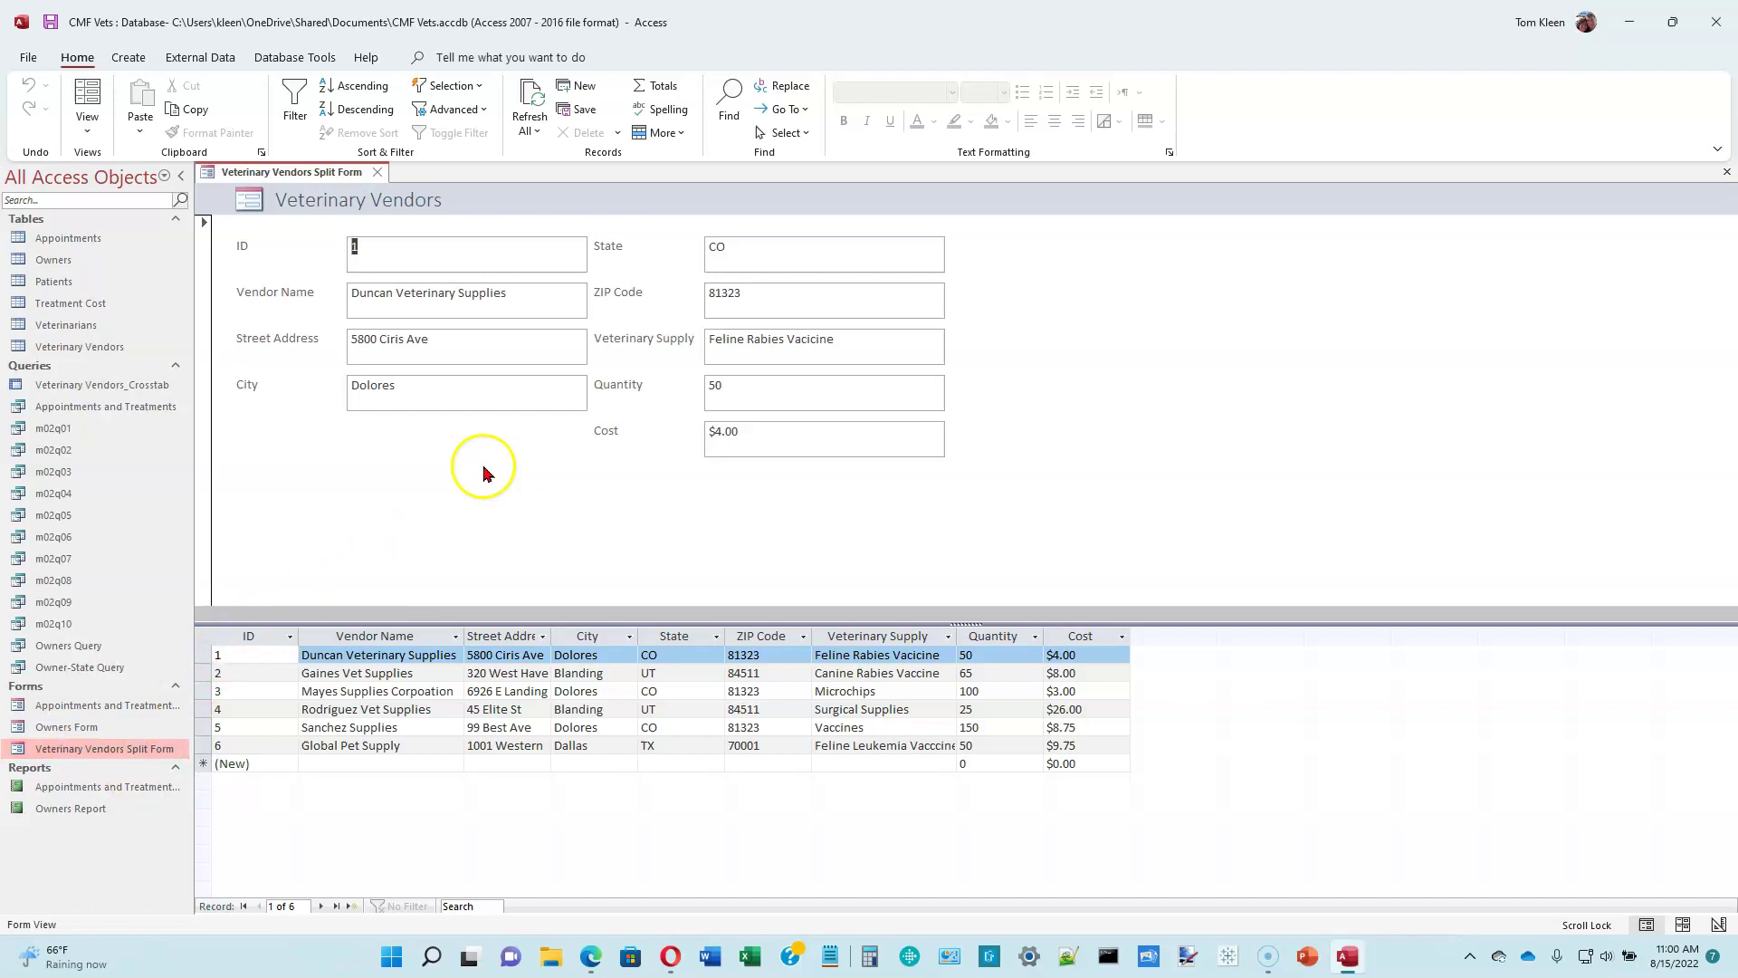
{"action": "left_click", "coordinate": [181, 175]}
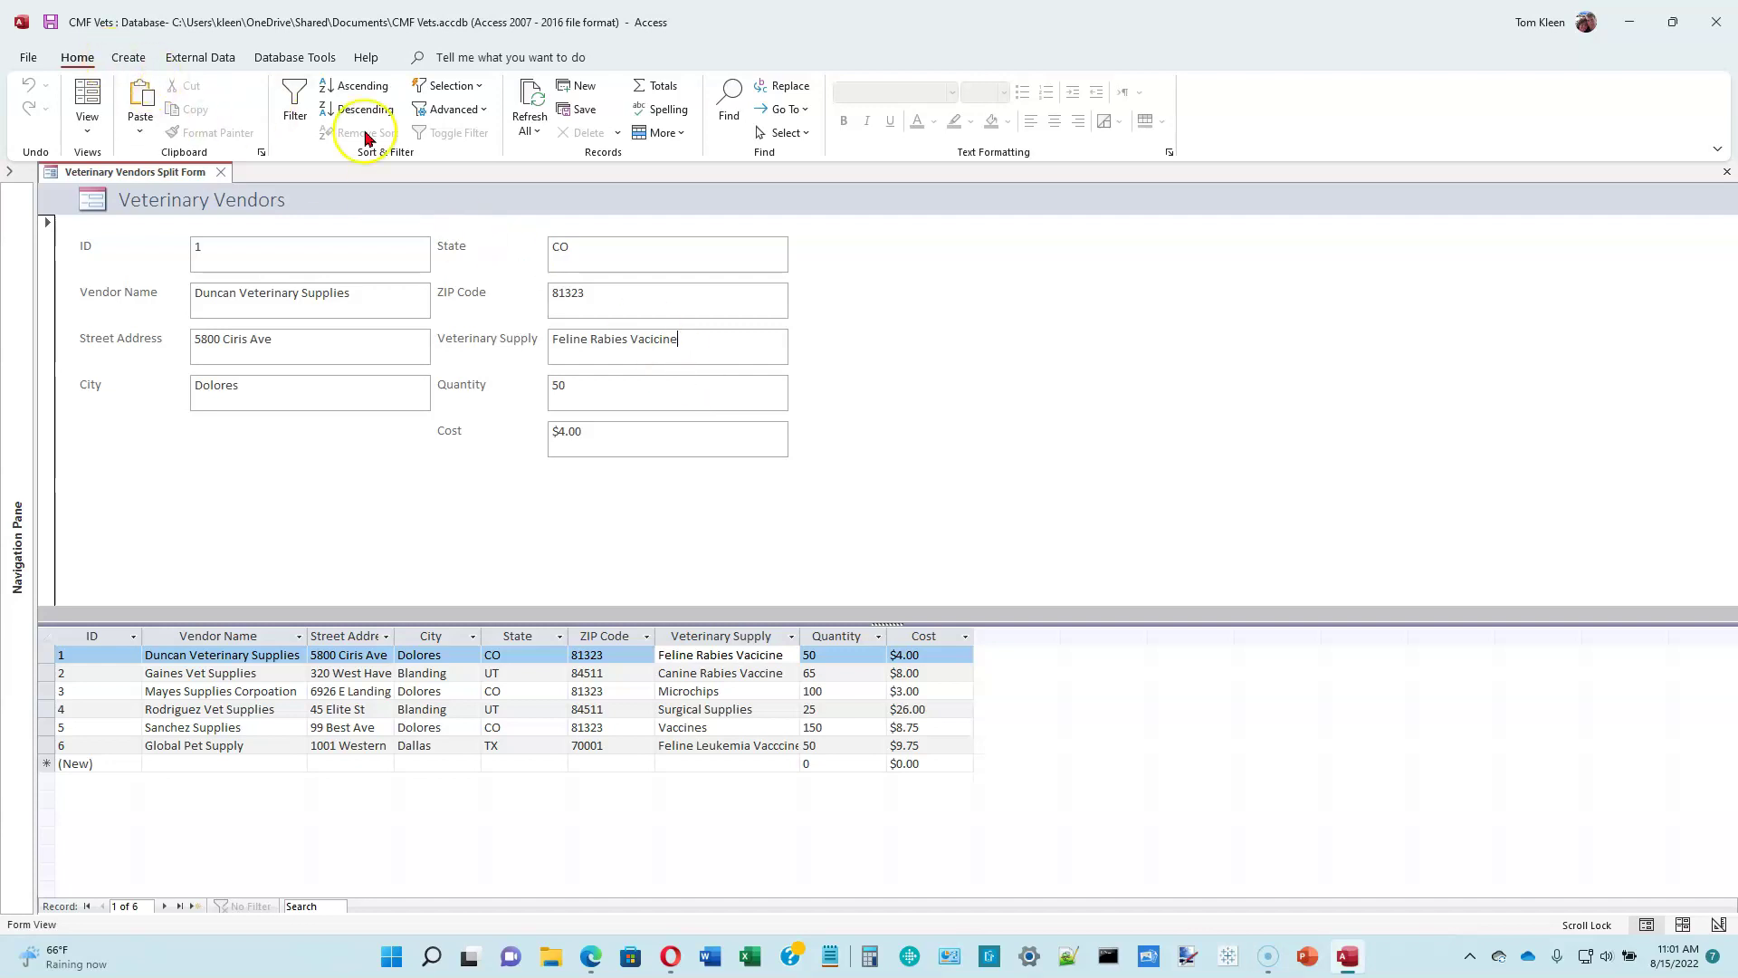
- Search for 'Microchips' with Find and Replace to reach the Mayes Supplies record, then close Find
{"action": "left_click", "coordinate": [728, 101]}
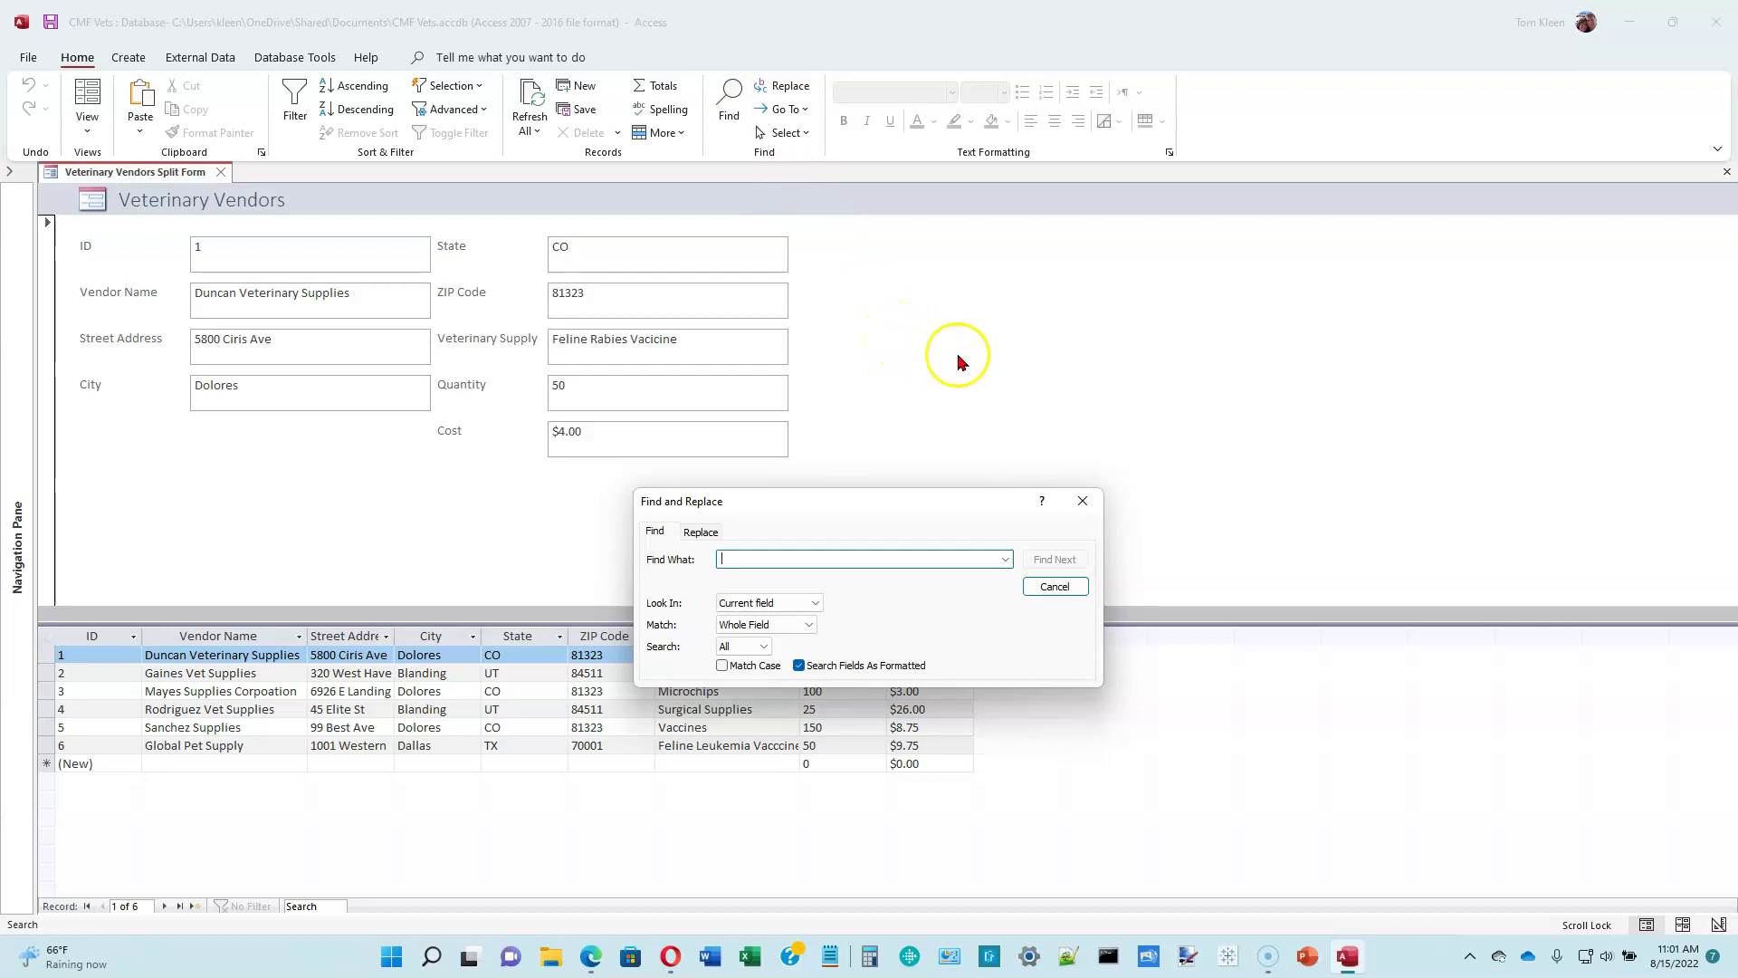
{"action": "left_click", "coordinate": [810, 557]}
{"action": "type", "text": "Microchips"}
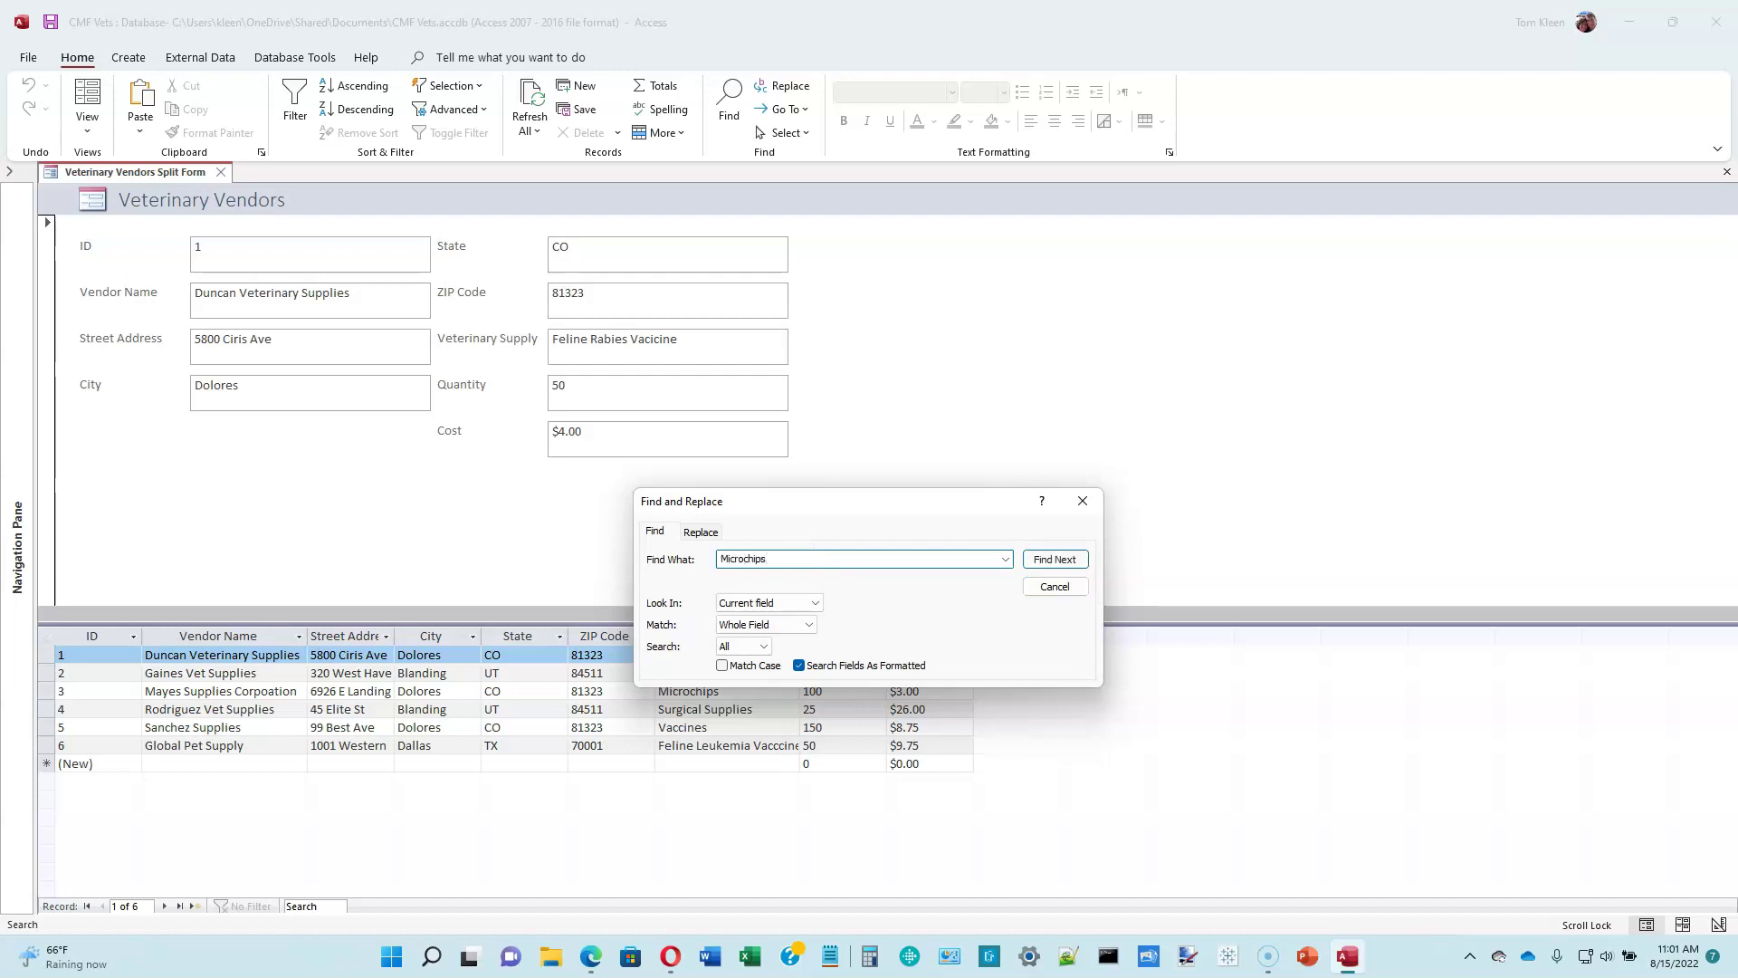
{"action": "left_click", "coordinate": [1064, 561]}
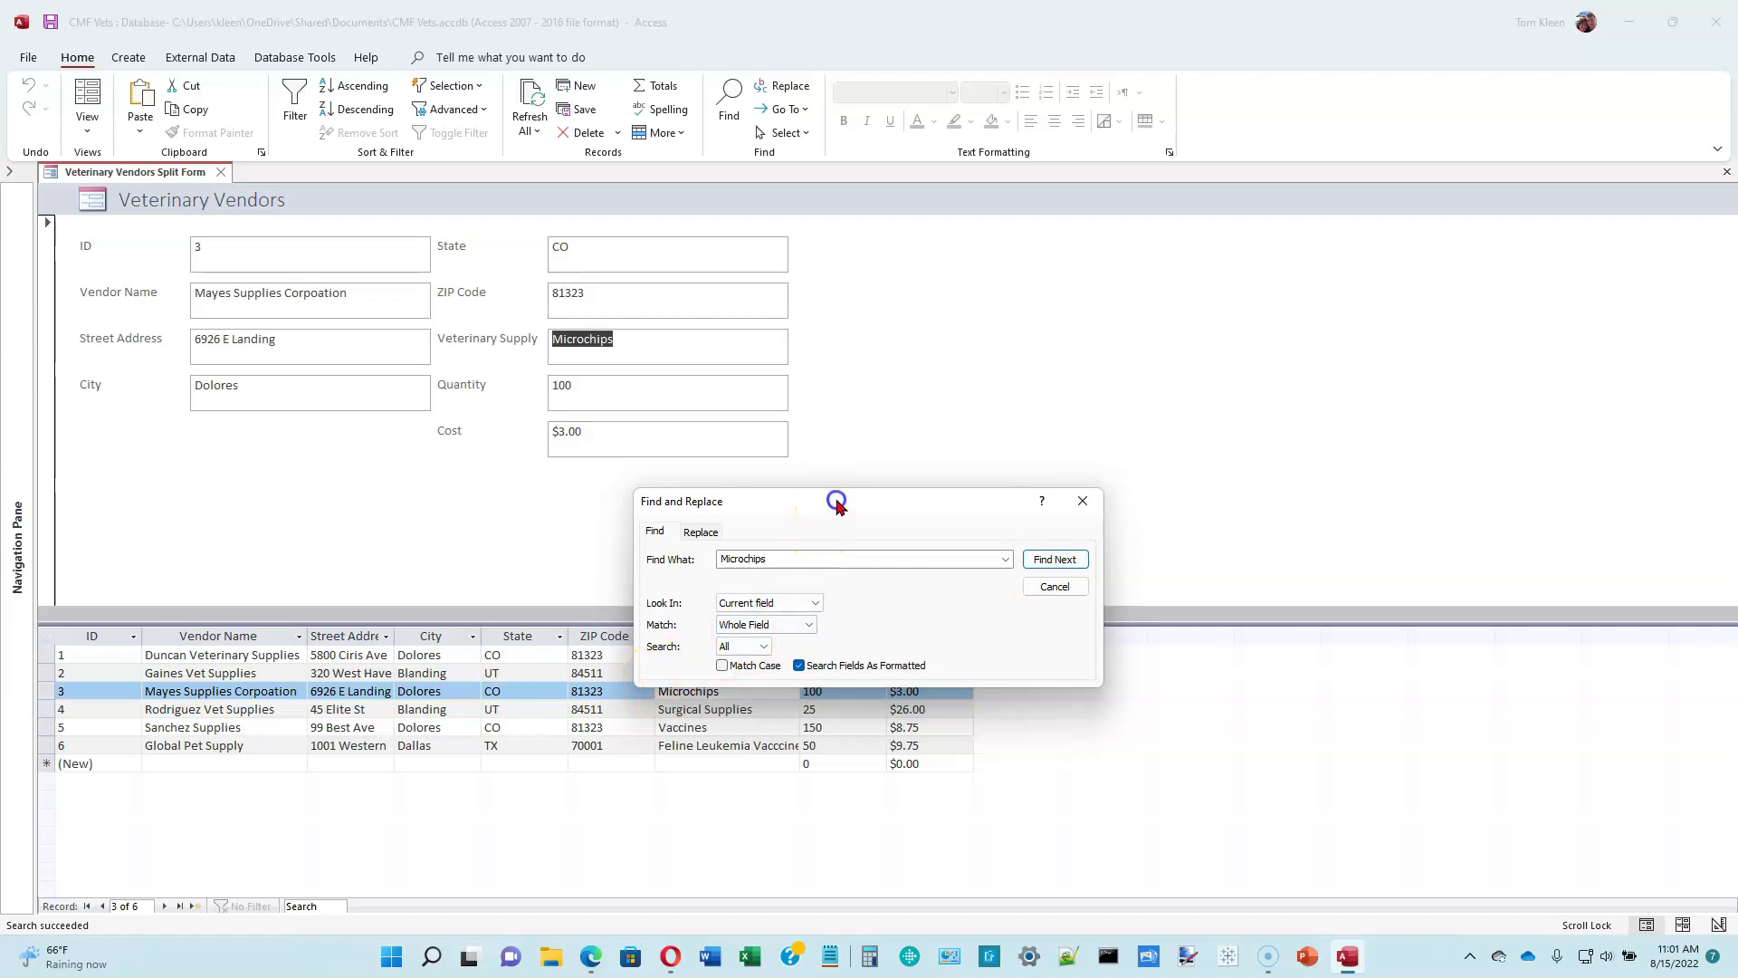
{"action": "left_click_drag", "start_coordinate": [825, 509], "coordinate": [1066, 397]}
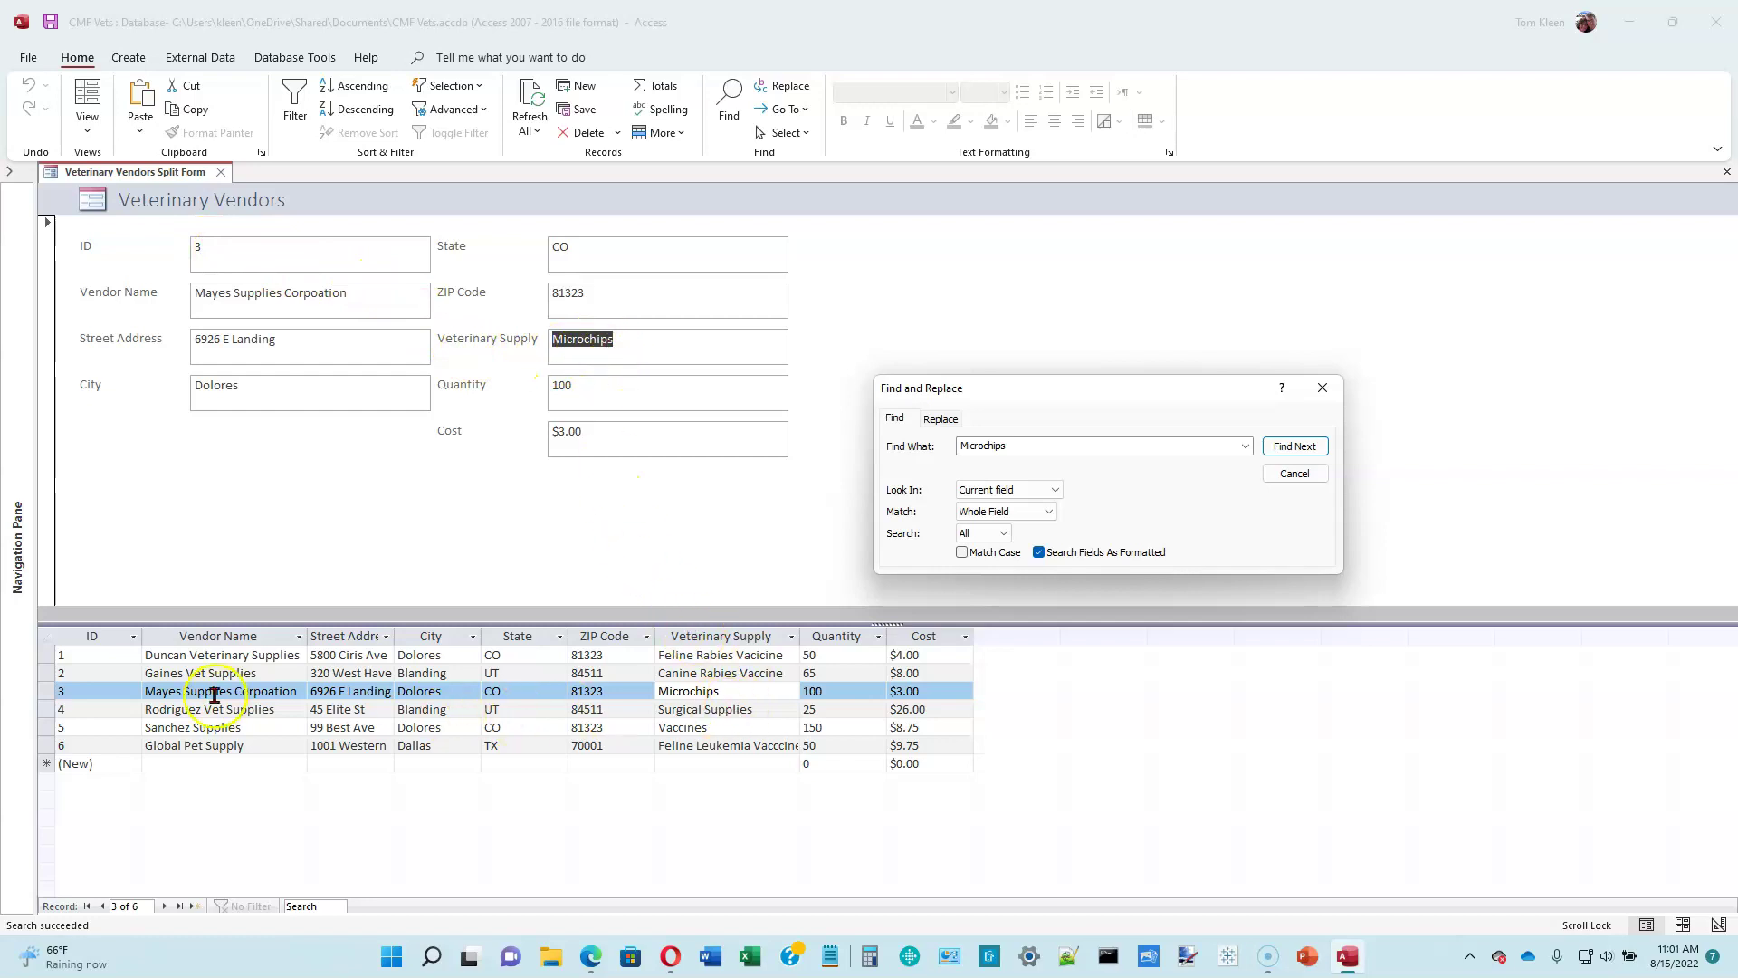
{"action": "left_click", "coordinate": [765, 687]}
{"action": "left_click", "coordinate": [1322, 387]}
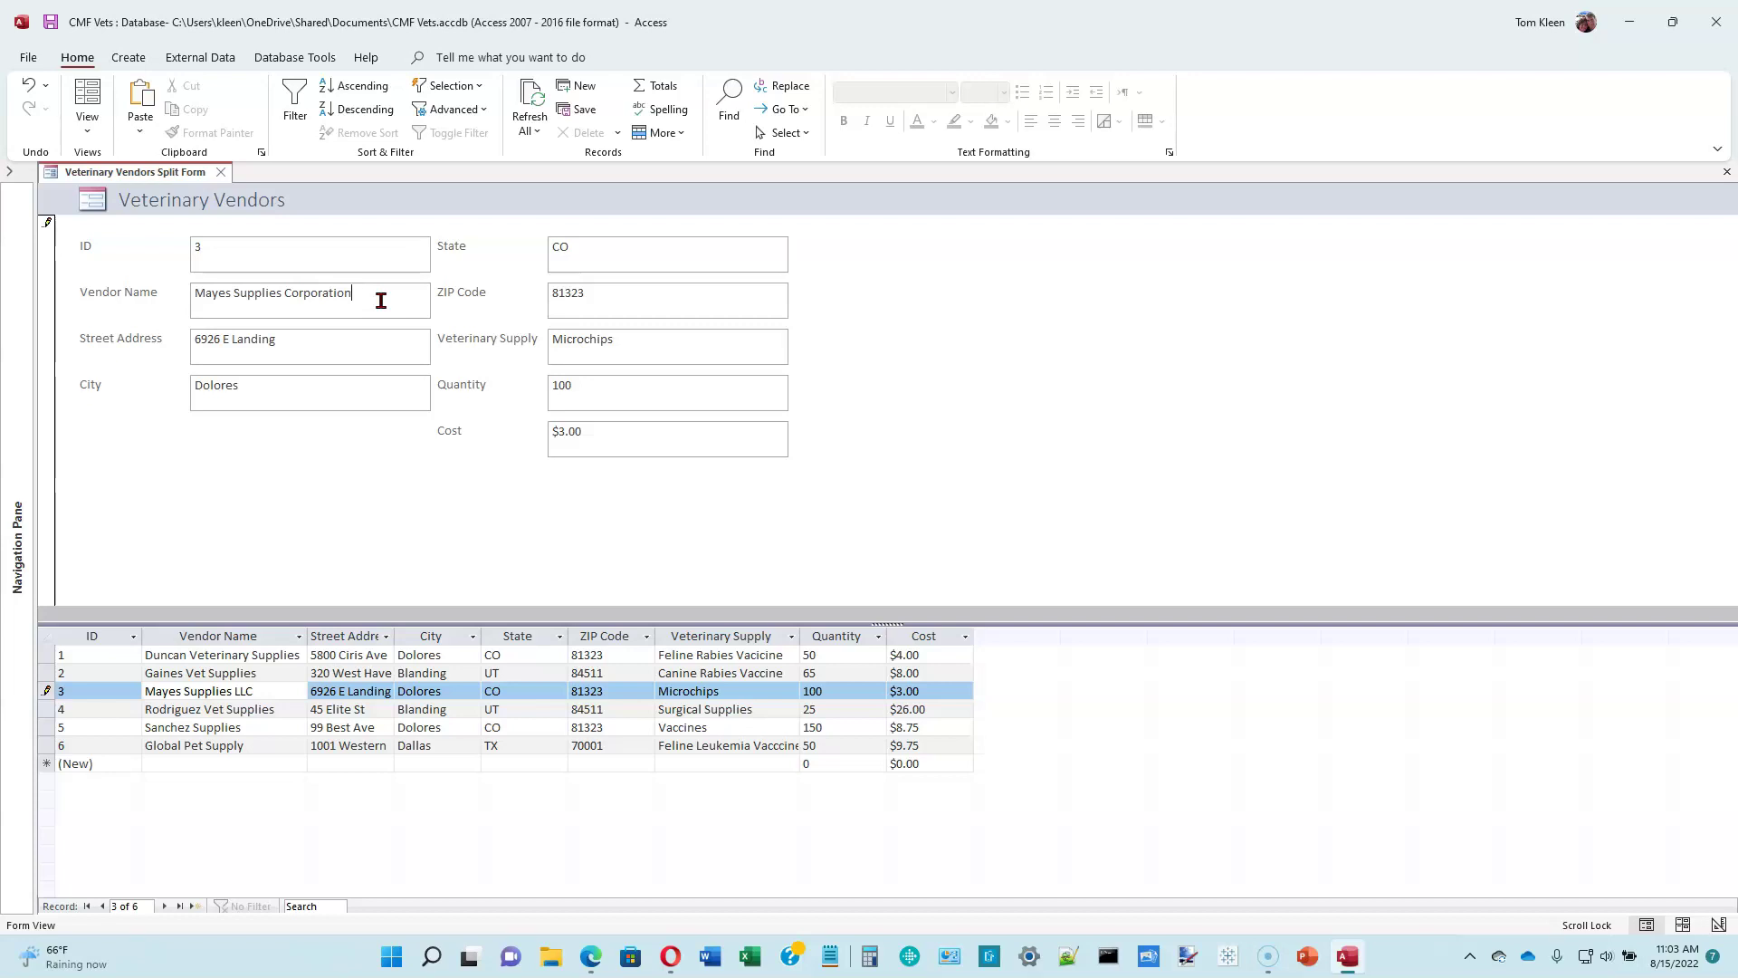
- Replace 'Corporation' with 'LLC' so vendor 3 reads 'Mayes Supplies LLC'
{"action": "key", "text": "BackSpace"}
{"action": "key", "text": "BackSpace"}
{"action": "key", "text": "BackSpace"}
{"action": "key", "text": "BackSpace"}
{"action": "key", "text": "BackSpace"}
{"action": "key", "text": "BackSpace"}
{"action": "key", "text": "BackSpace"}
{"action": "key", "text": "BackSpace"}
{"action": "key", "text": "BackSpace"}
{"action": "key", "text": "BackSpace"}
{"action": "key", "text": "BackSpace"}
{"action": "type", "text": "LLC"}
{"action": "left_click", "coordinate": [356, 302]}
{"action": "left_click", "coordinate": [339, 347]}
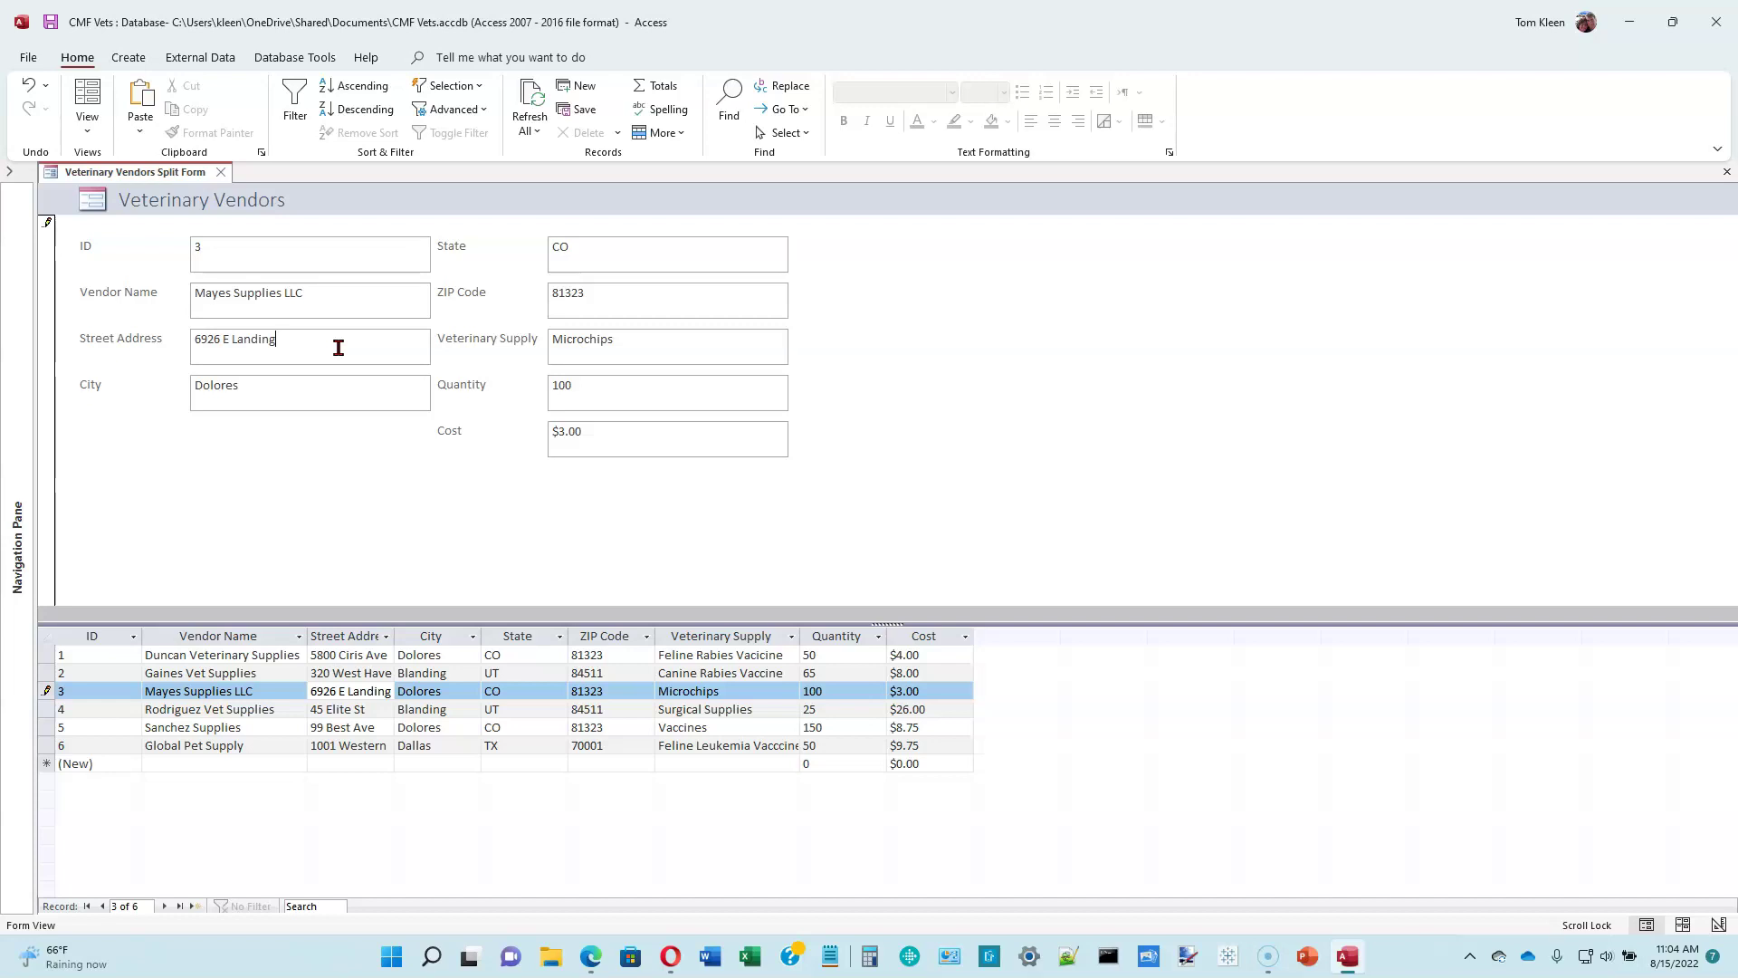
- Select the Sanchez Supplies record and delete it, confirming the deletion
{"action": "left_click", "coordinate": [47, 727]}
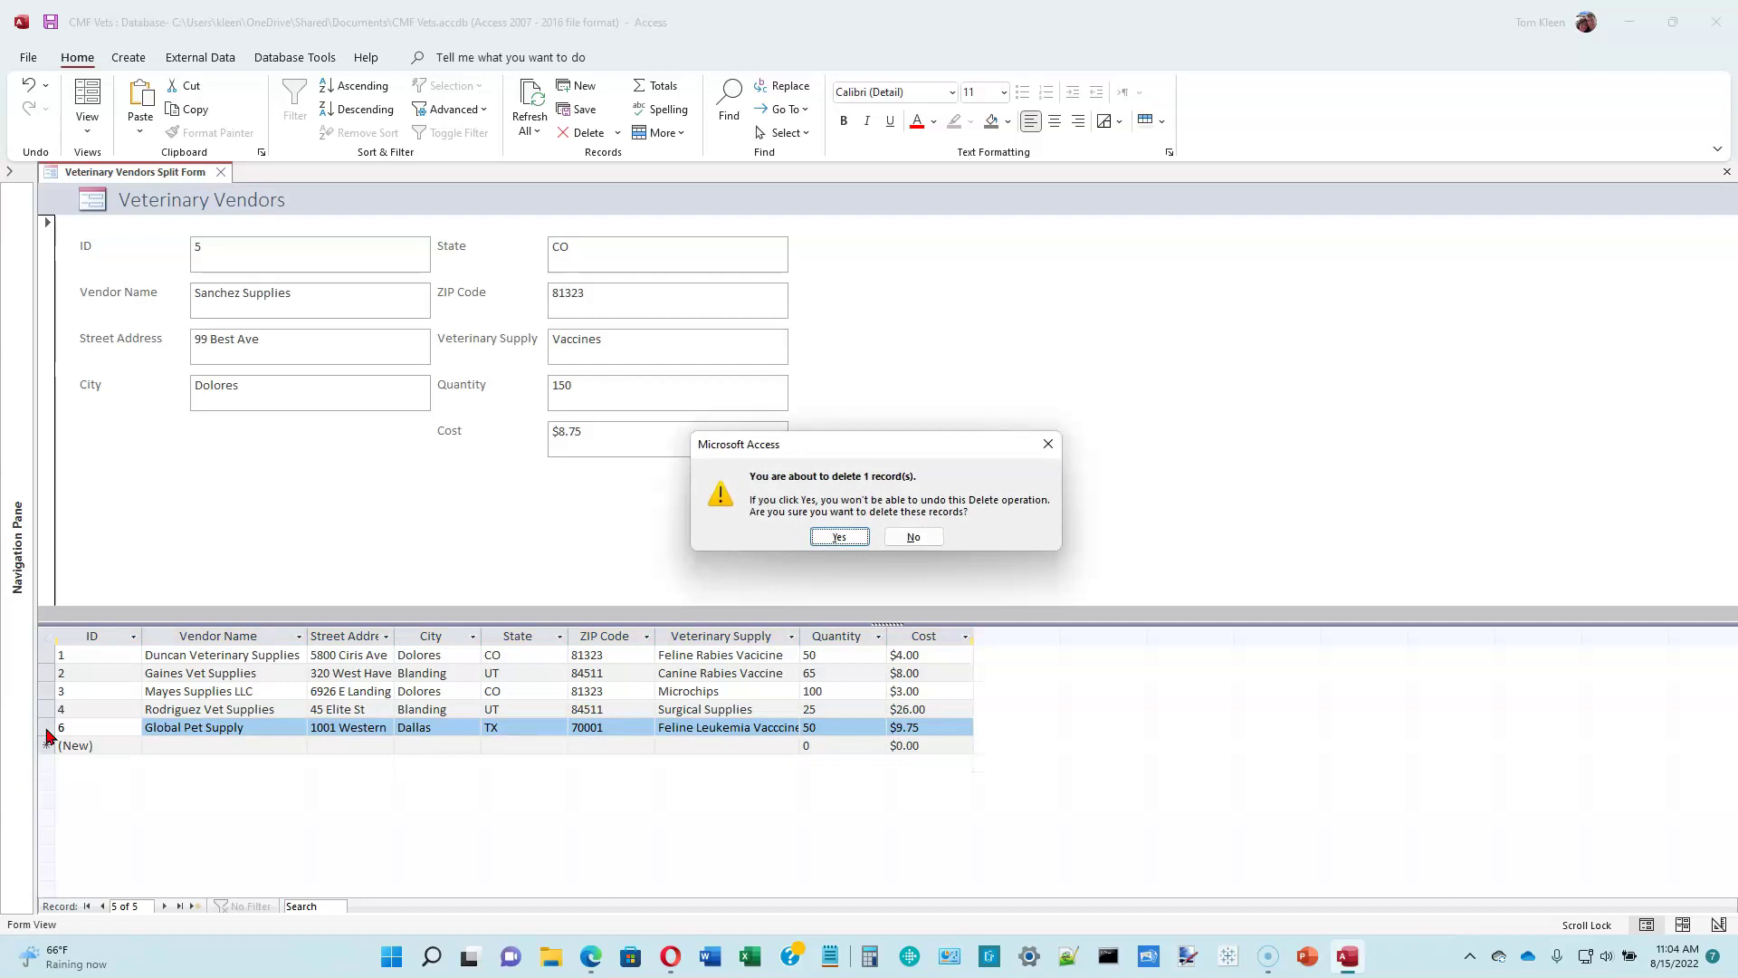
{"action": "left_click", "coordinate": [835, 538]}
{"action": "left_click", "coordinate": [836, 538]}
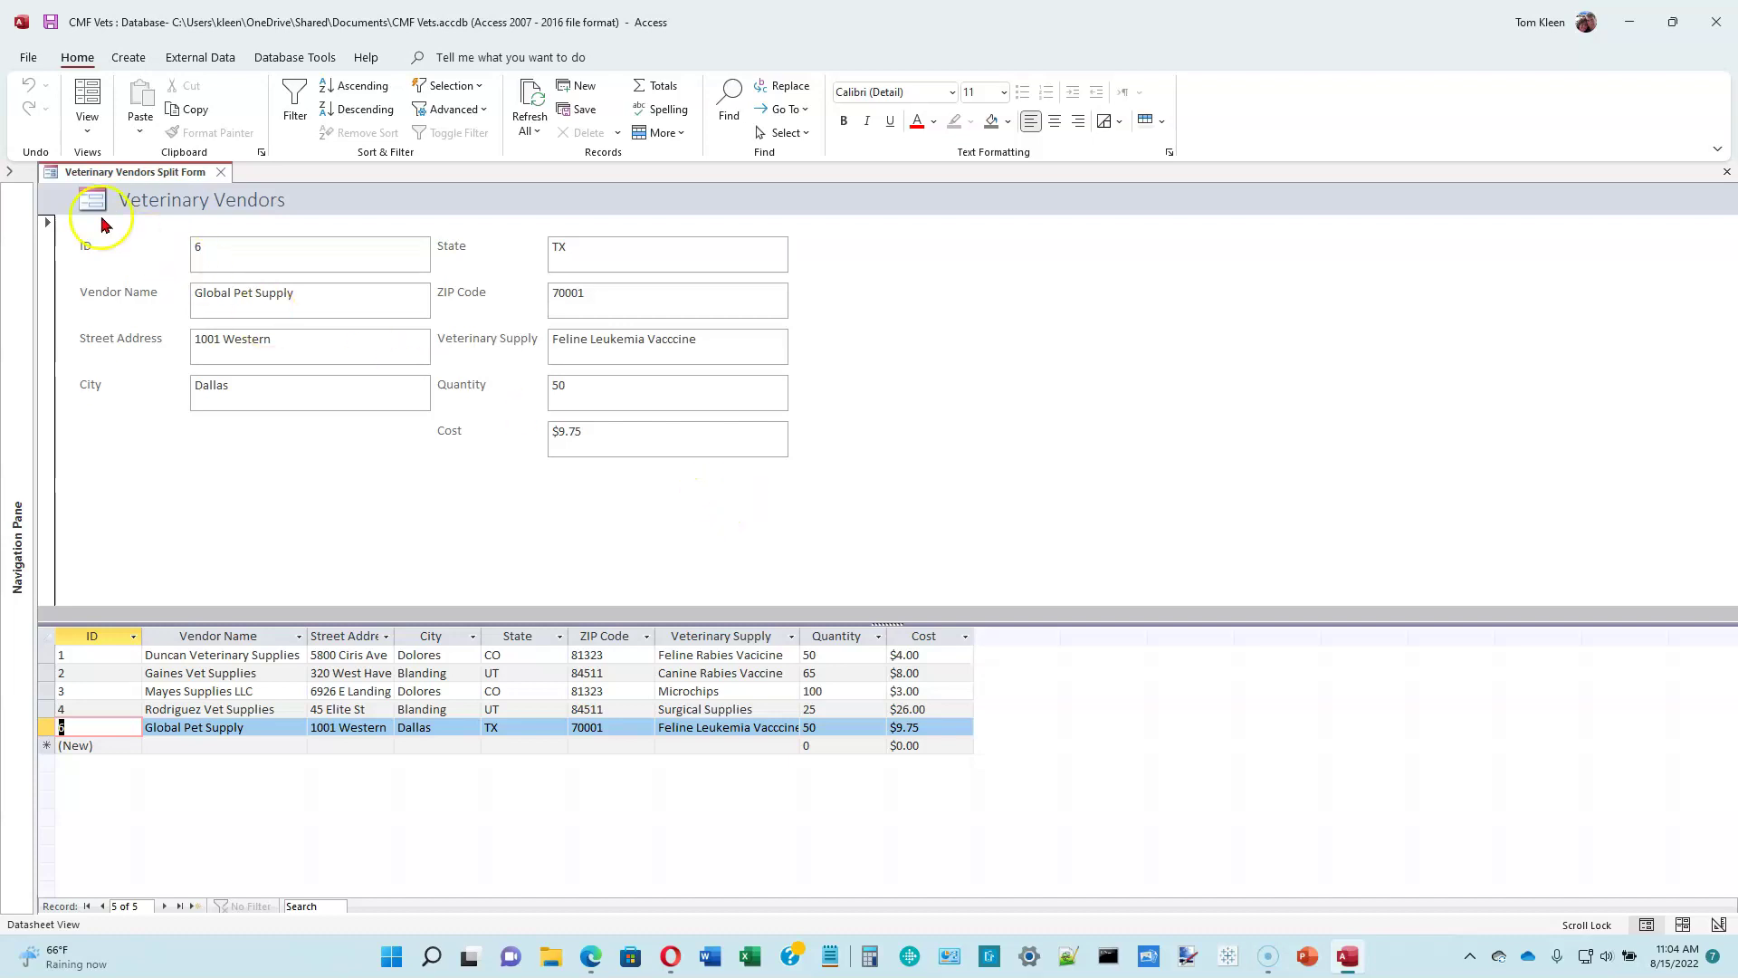
- Open the Veterinary Vendors table in its own datasheet and select a Blanding cell in City
{"action": "left_click", "coordinate": [10, 172]}
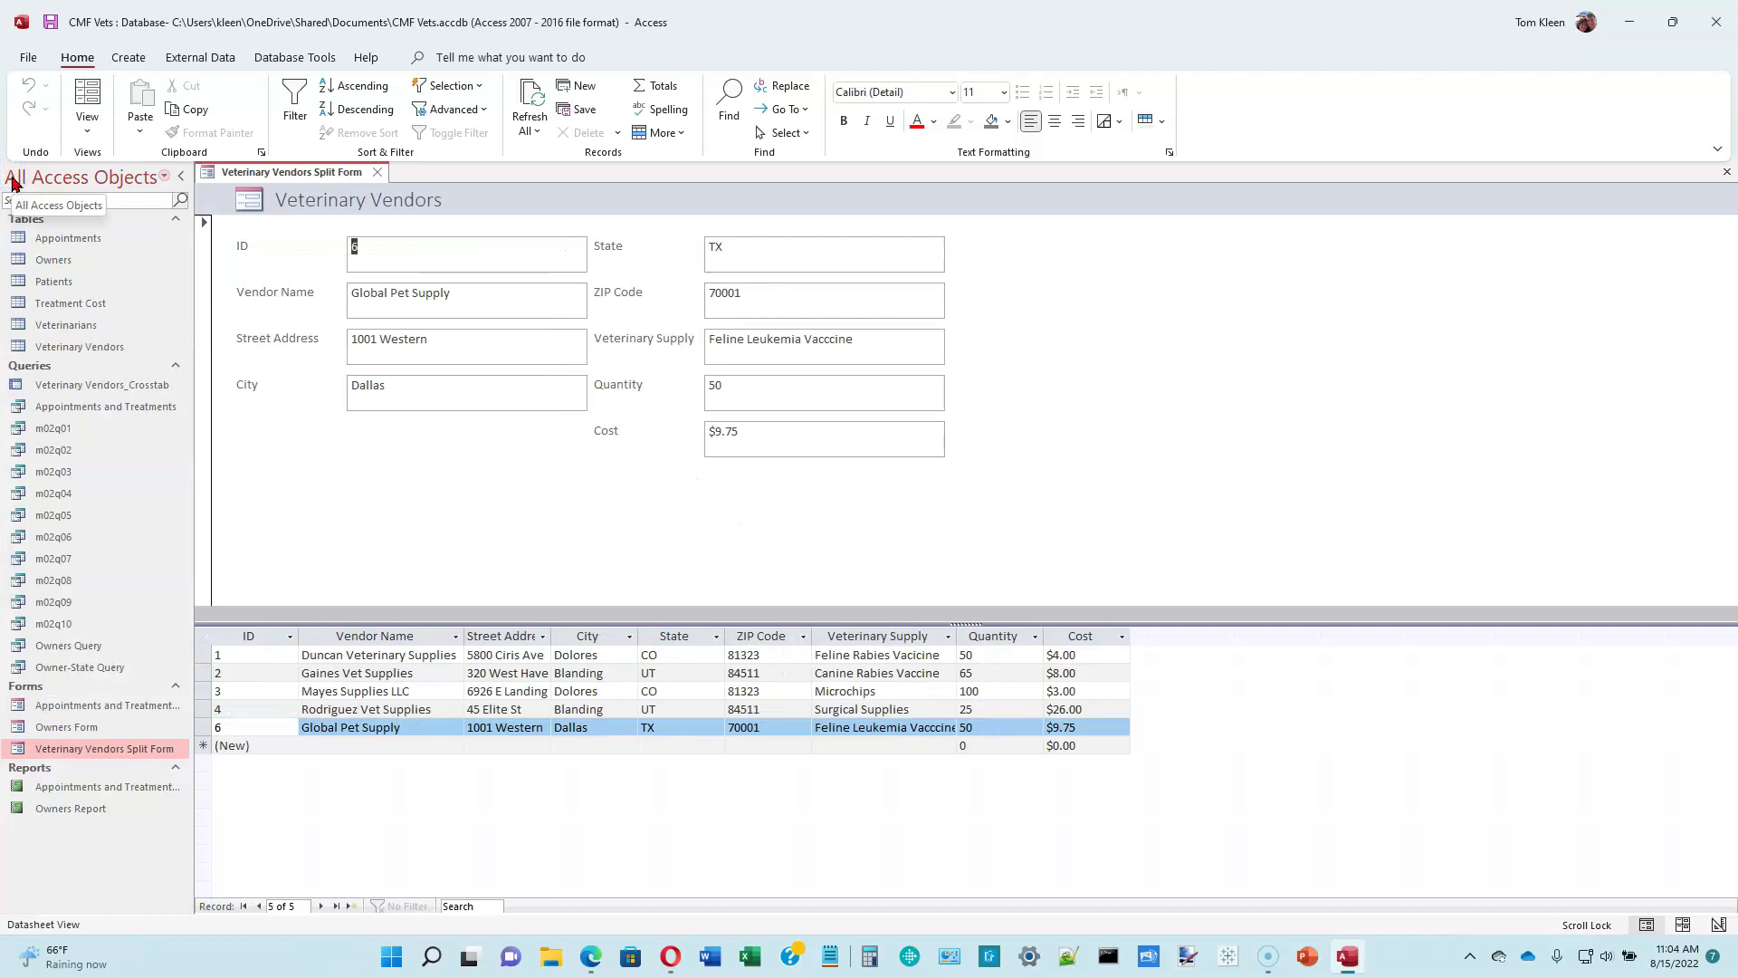
{"action": "double_click", "coordinate": [63, 348]}
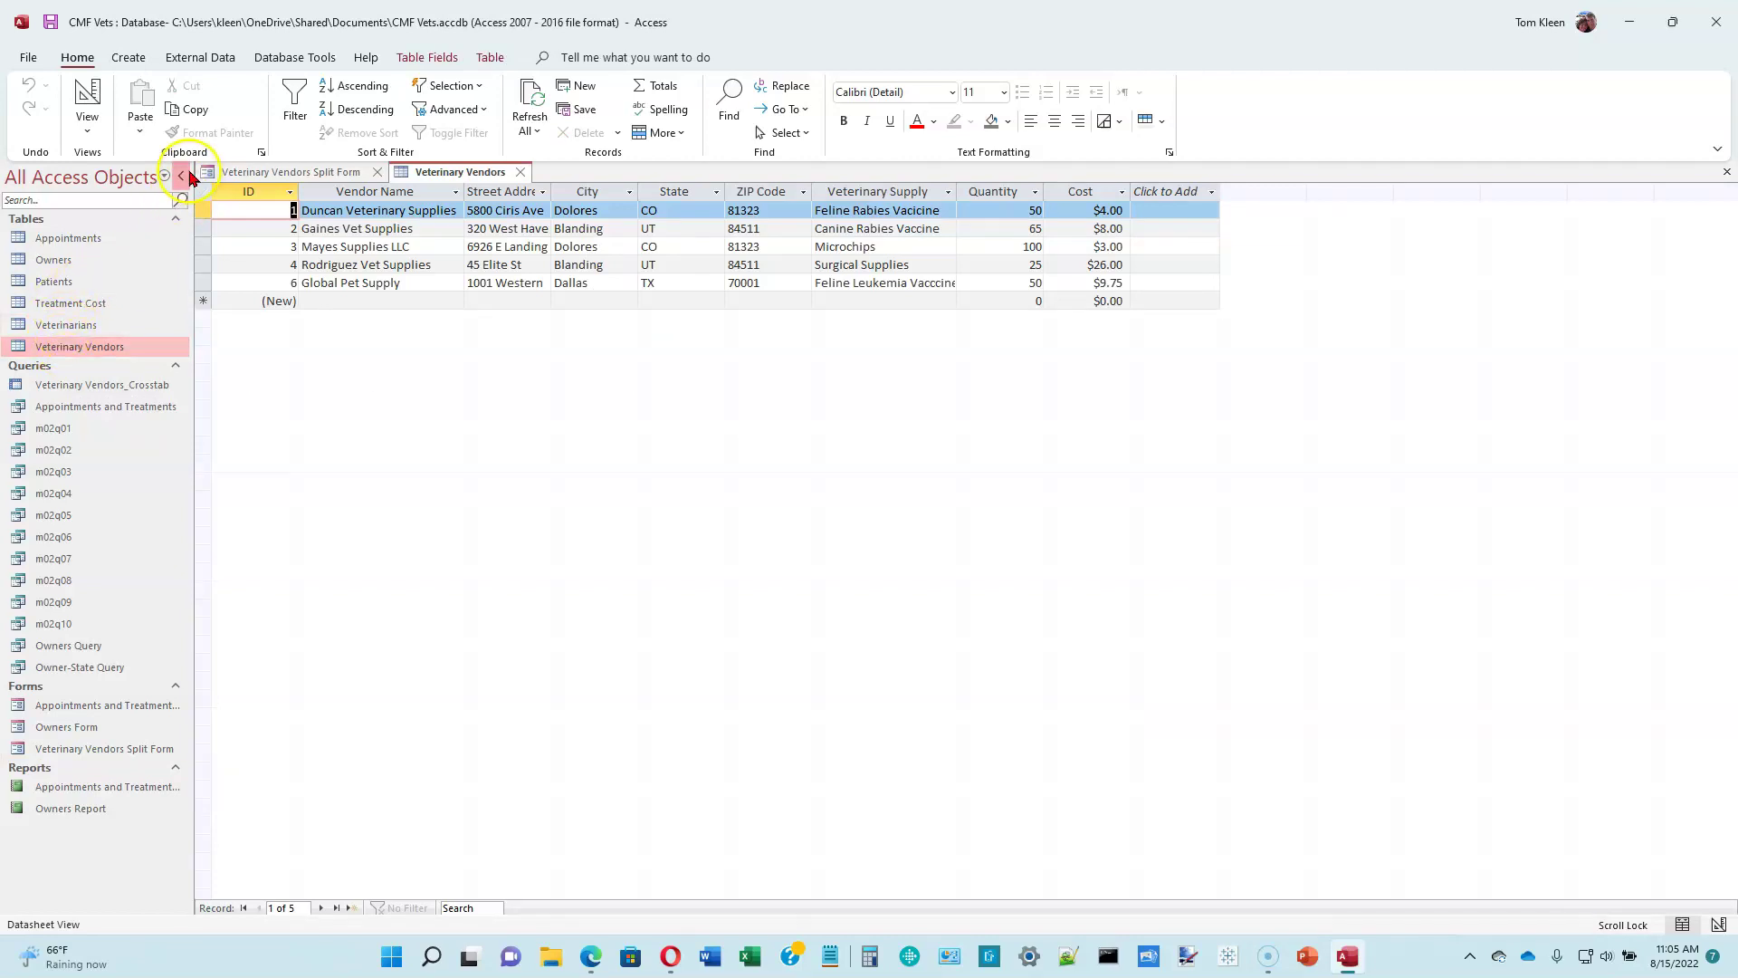
{"action": "left_click", "coordinate": [181, 176]}
{"action": "left_click", "coordinate": [206, 328]}
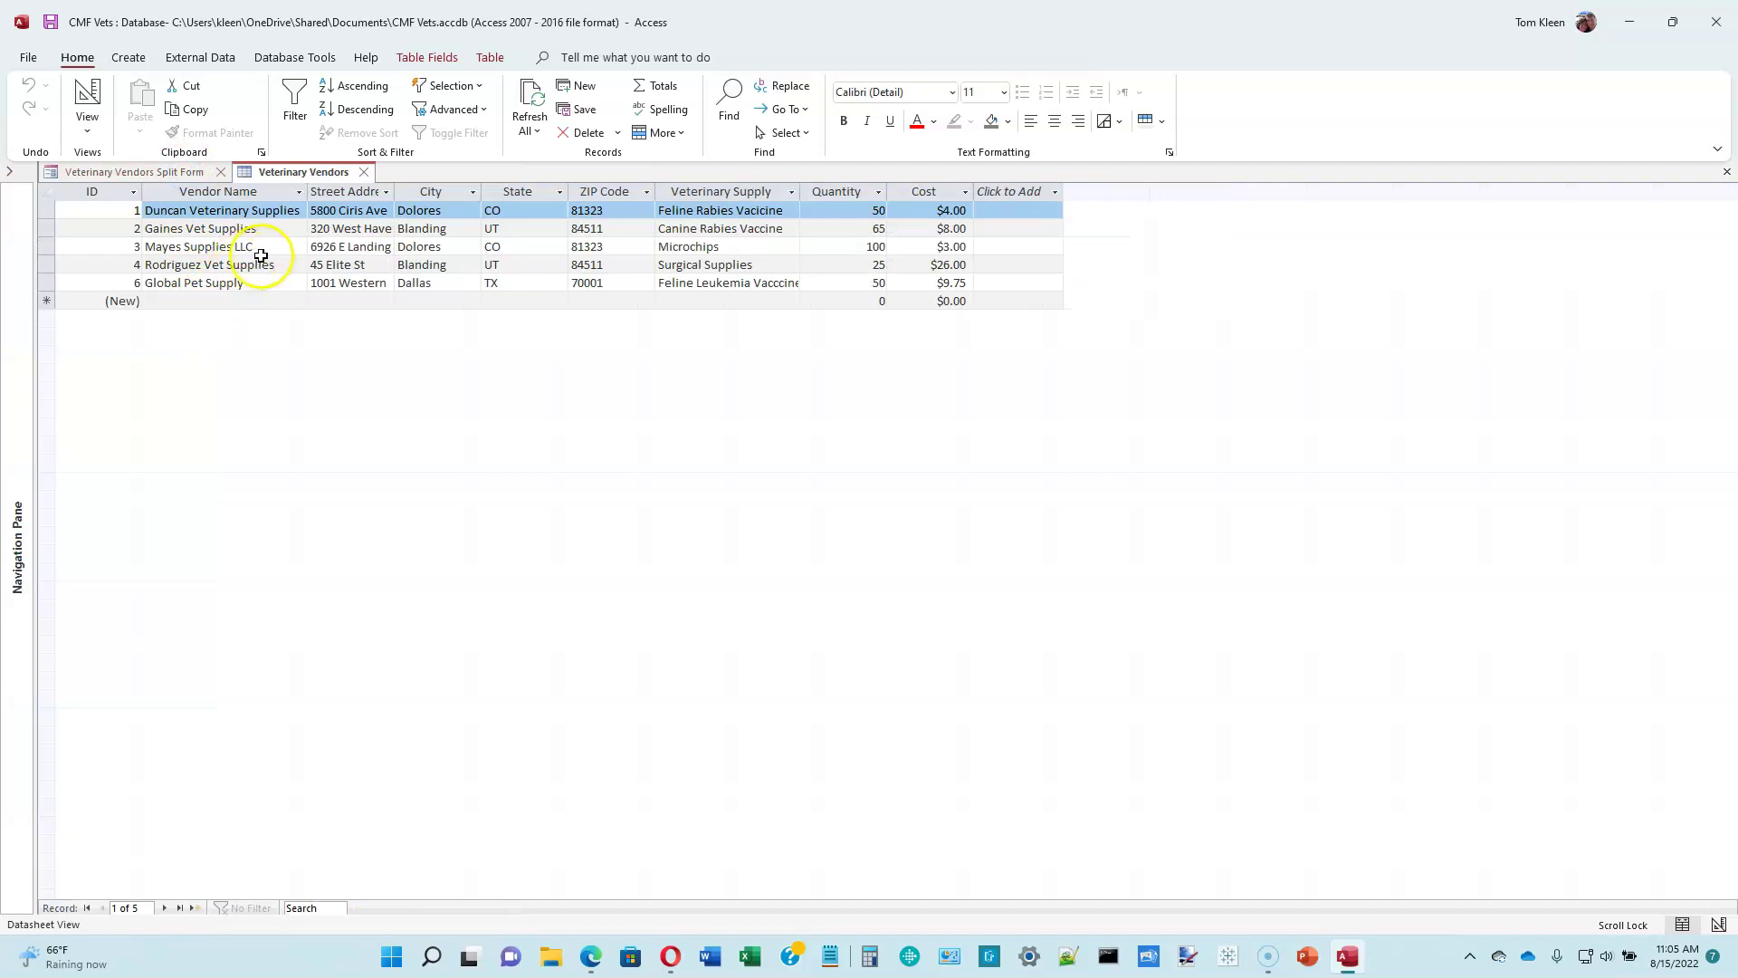
{"action": "left_click", "coordinate": [465, 228]}
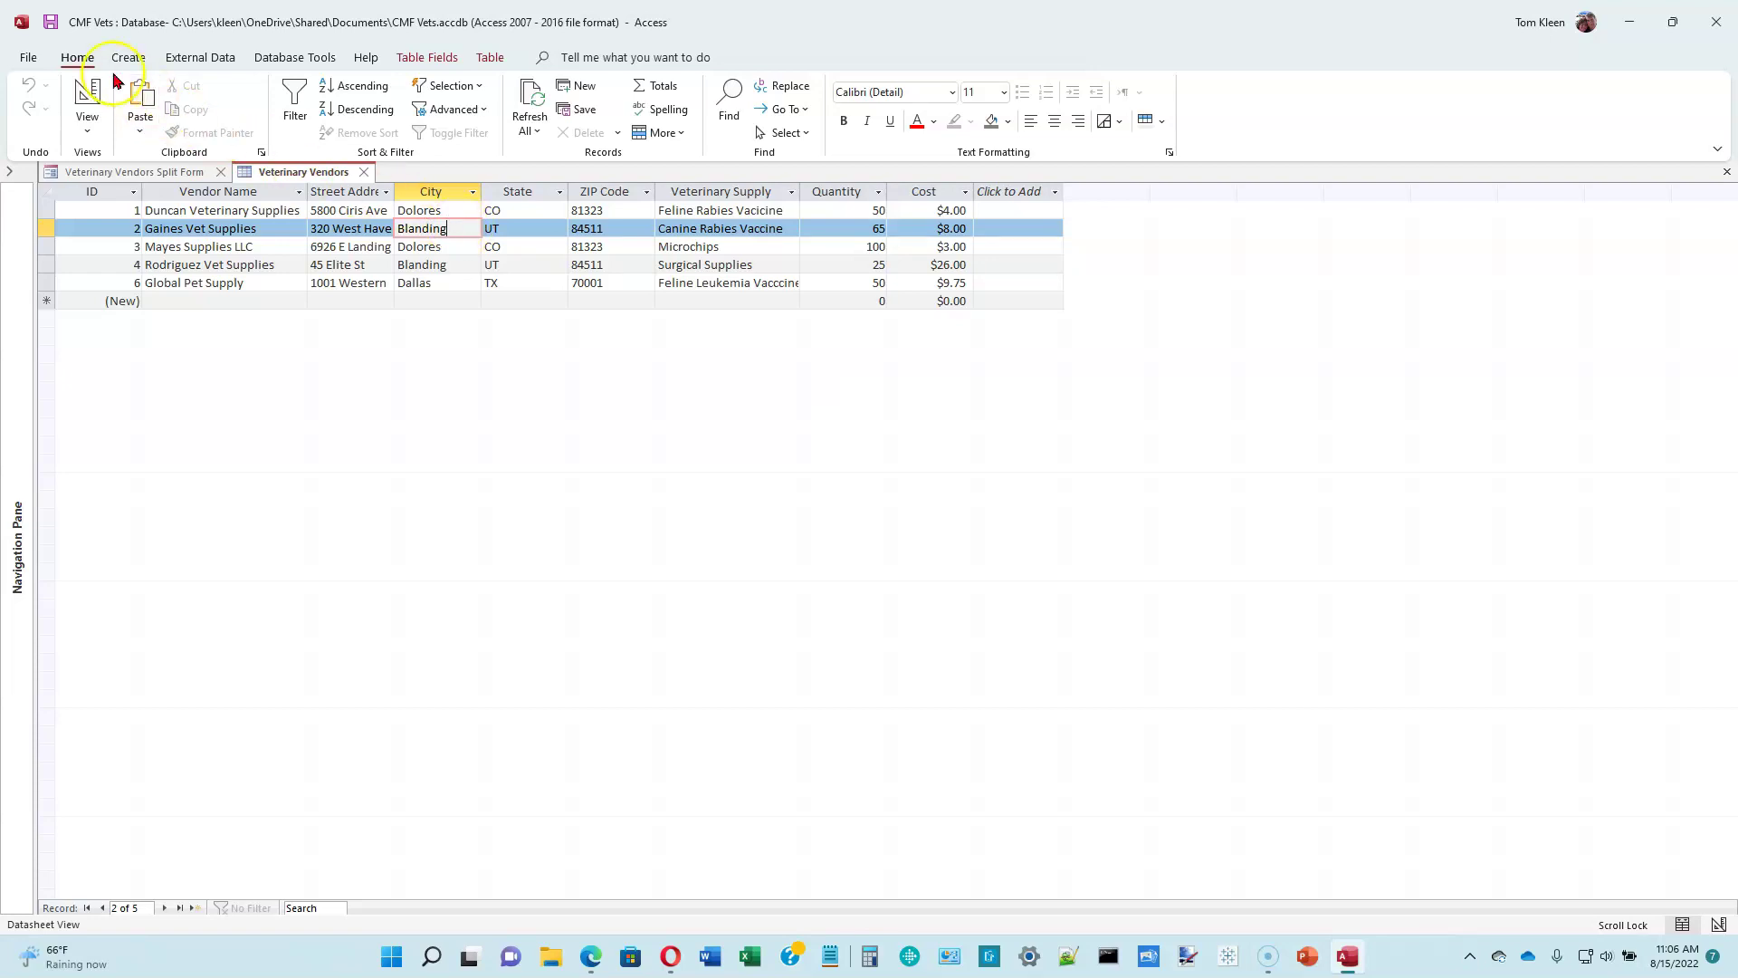
- Filter the vendors by selection to City equals 'Blanding'
{"action": "left_click", "coordinate": [72, 65]}
{"action": "left_click", "coordinate": [477, 86]}
{"action": "left_click", "coordinate": [490, 112]}
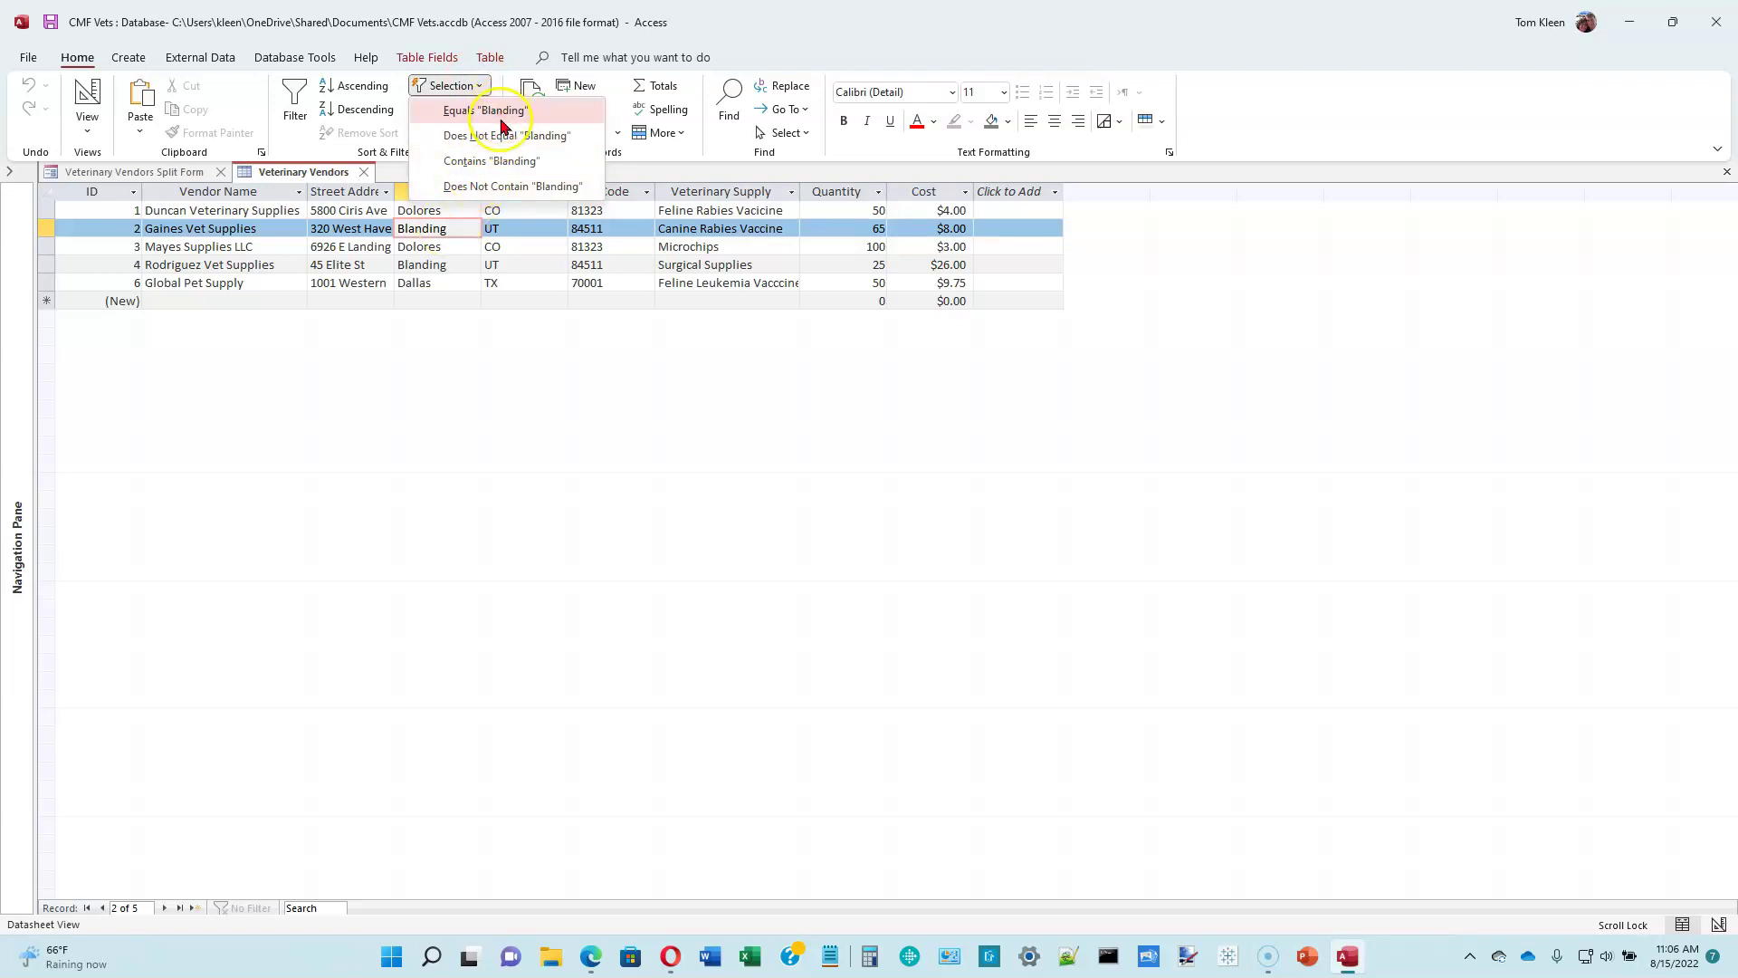
{"action": "left_click", "coordinate": [516, 170]}
{"action": "left_click", "coordinate": [496, 112]}
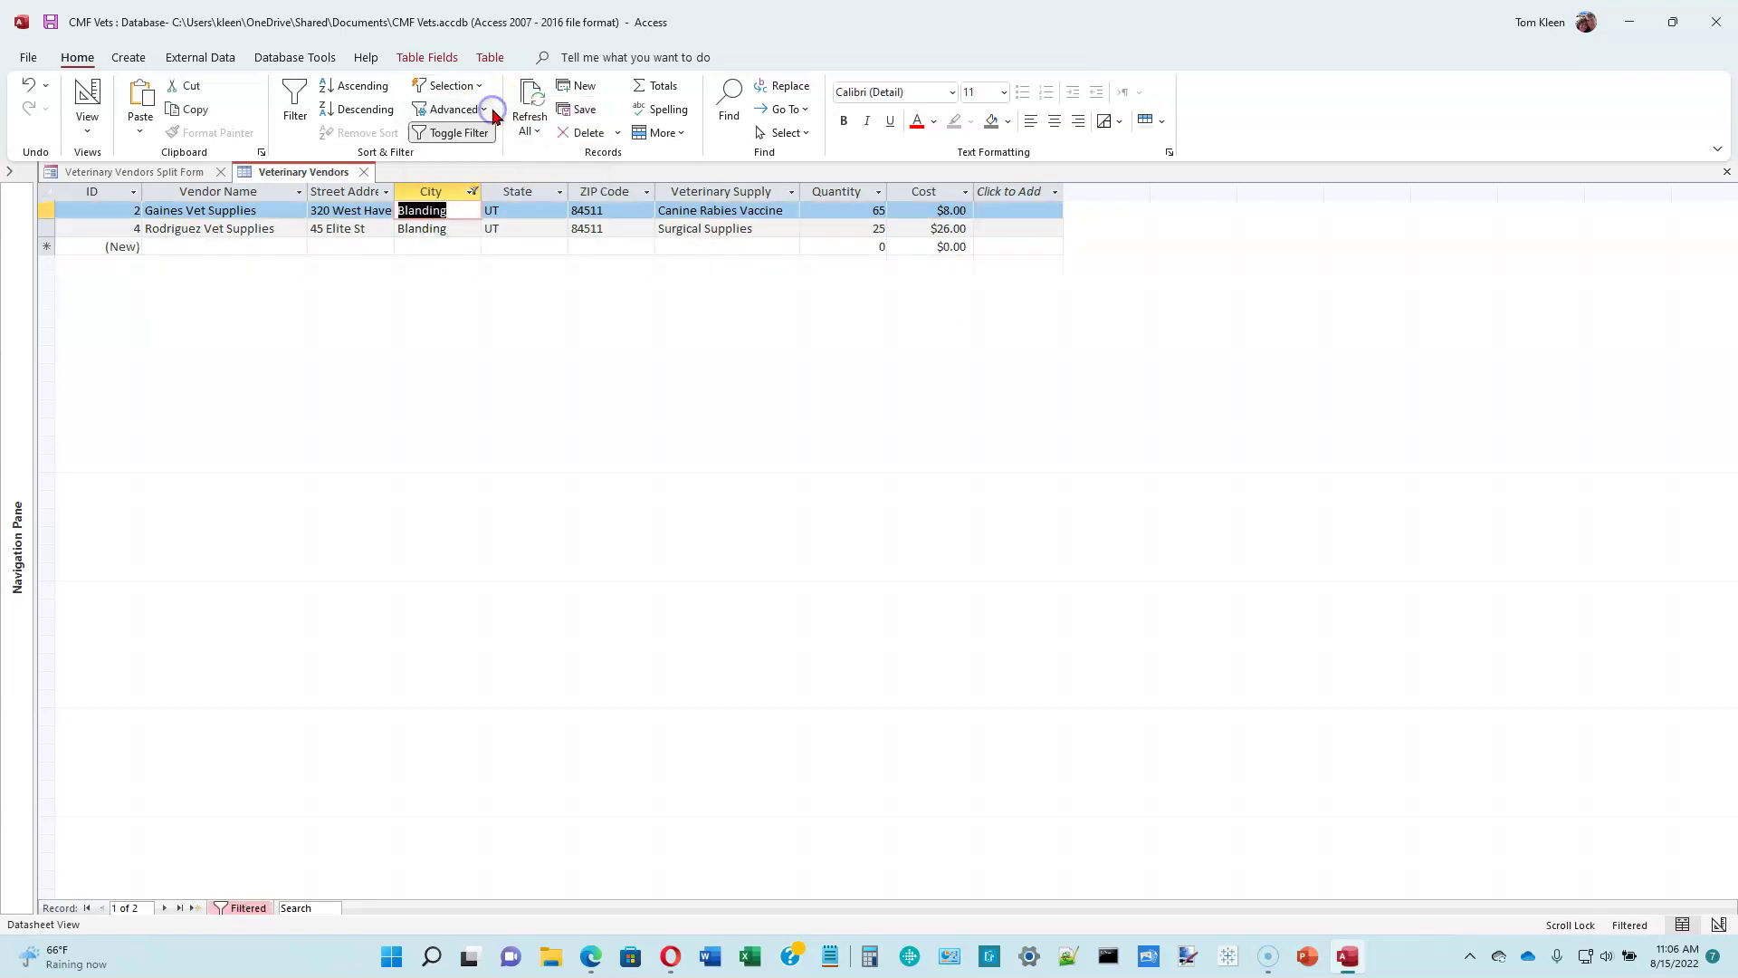
- Toggle the Blanding filter off so all five vendors show again
{"action": "left_click", "coordinate": [477, 215]}
{"action": "left_click", "coordinate": [462, 138]}
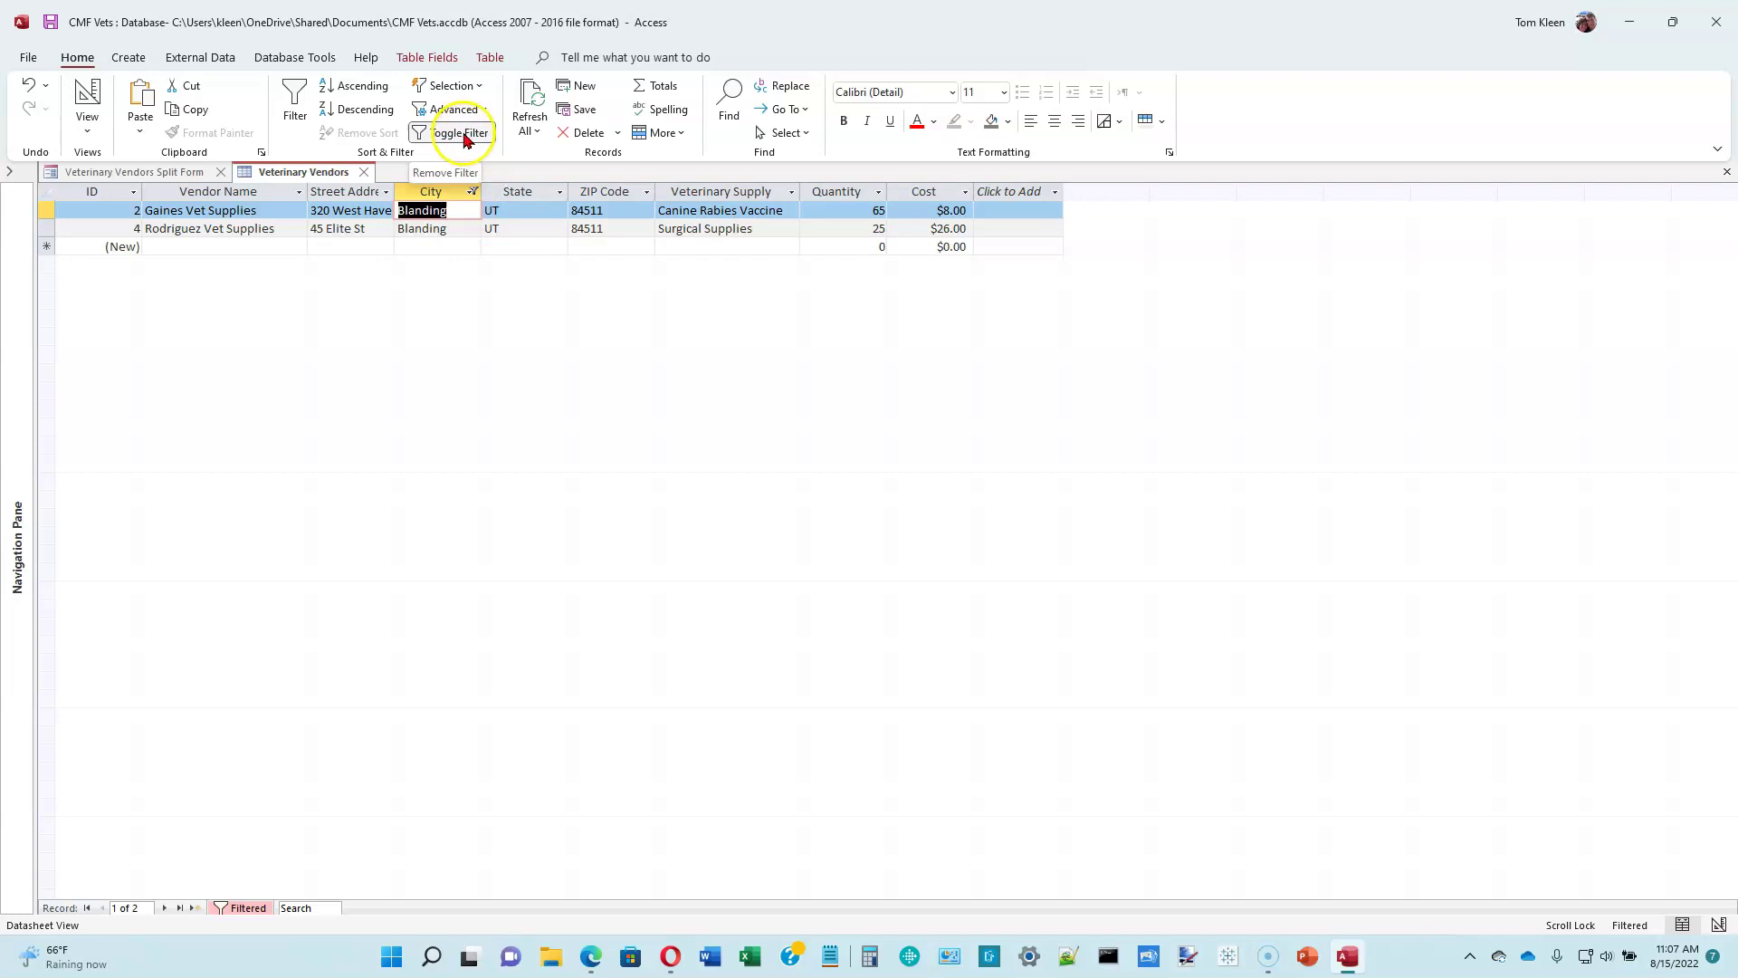
{"action": "left_click", "coordinate": [462, 139]}
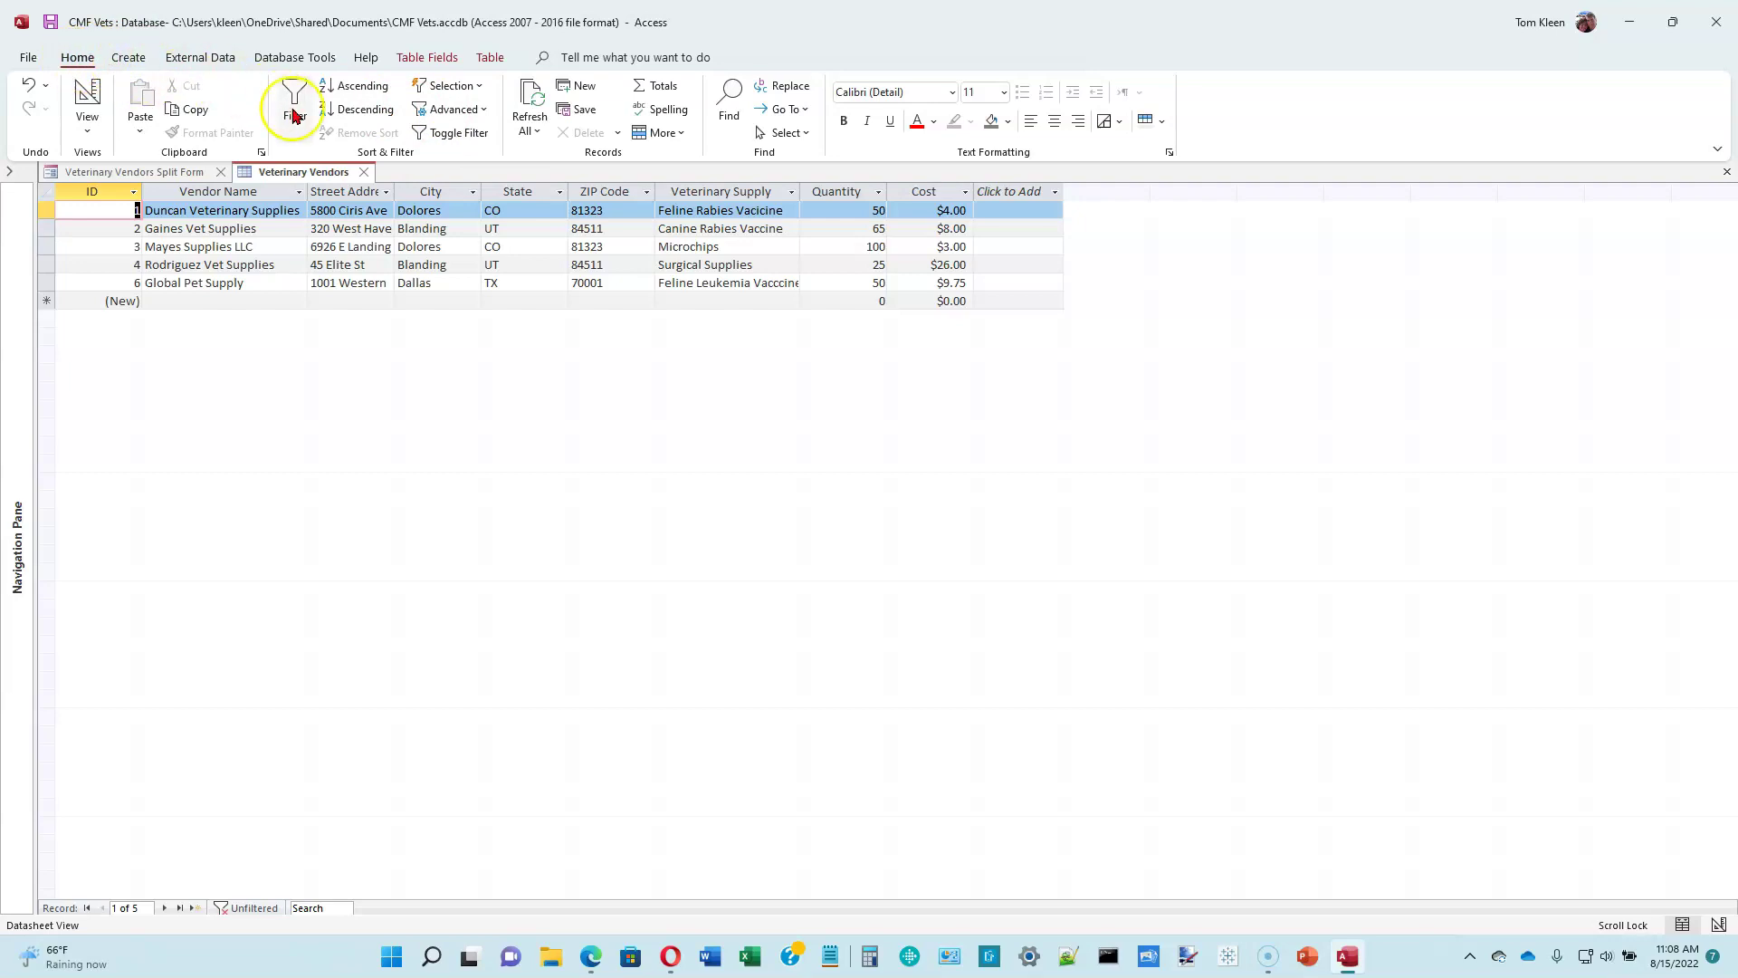
- Clear all filters from the Veterinary Vendors datasheet via Advanced
{"action": "left_click", "coordinate": [482, 111]}
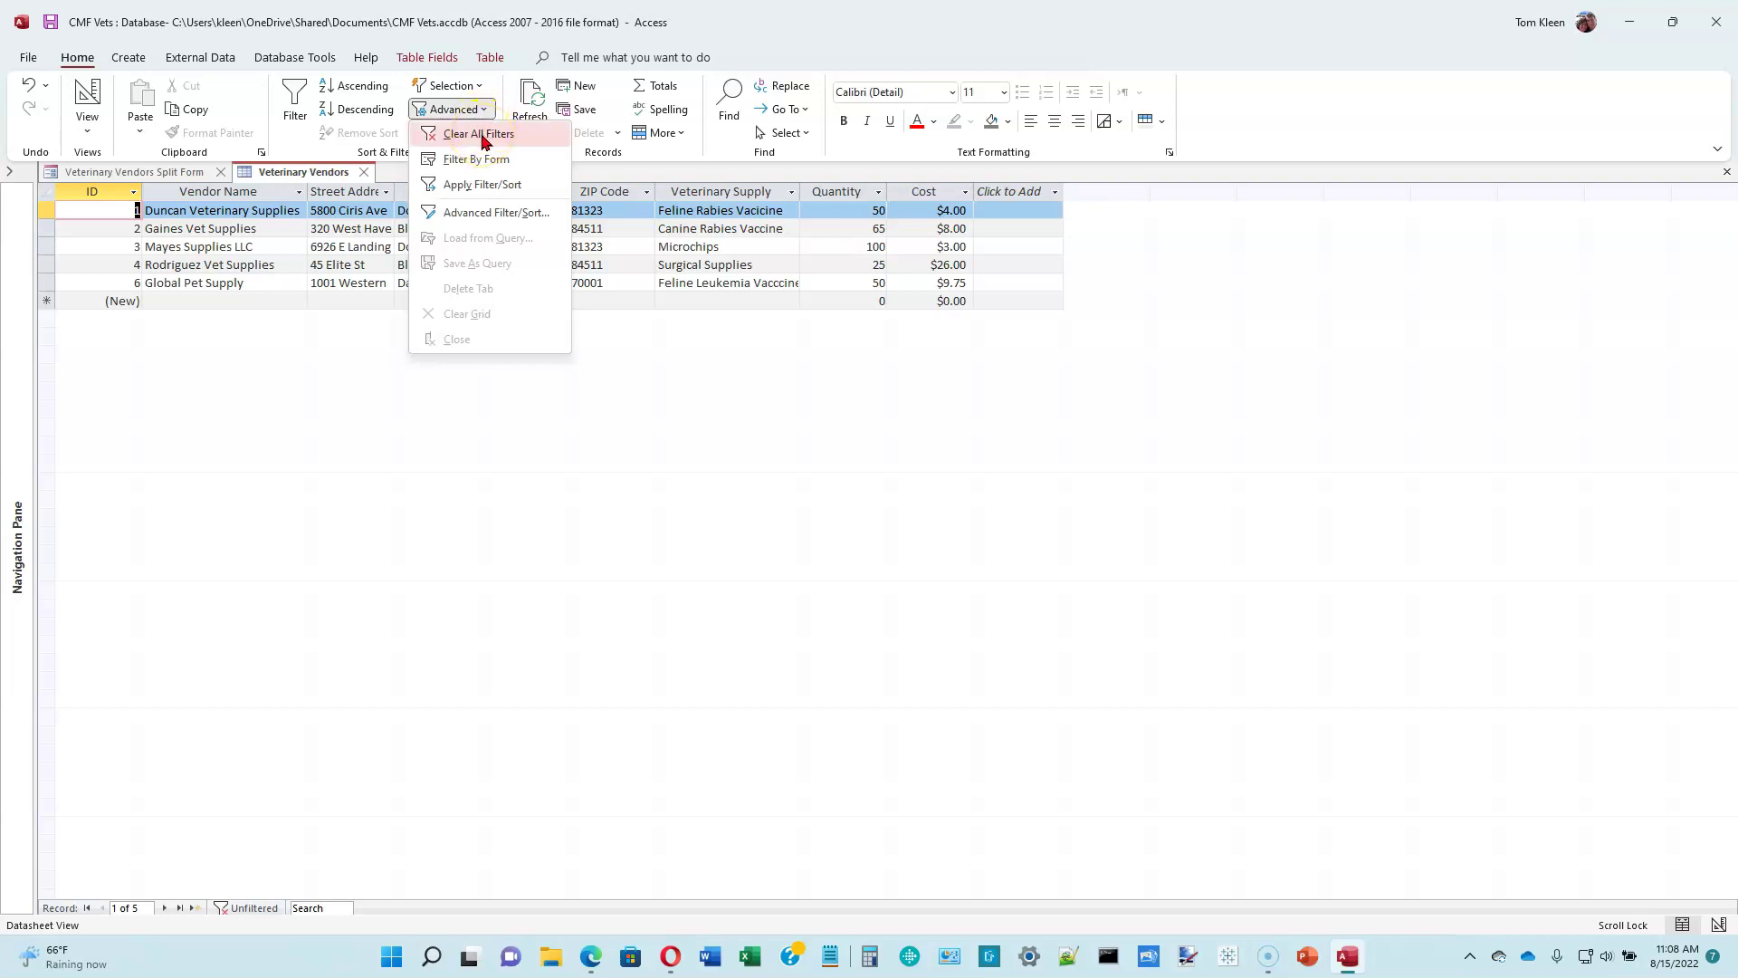
{"action": "left_click", "coordinate": [481, 135]}
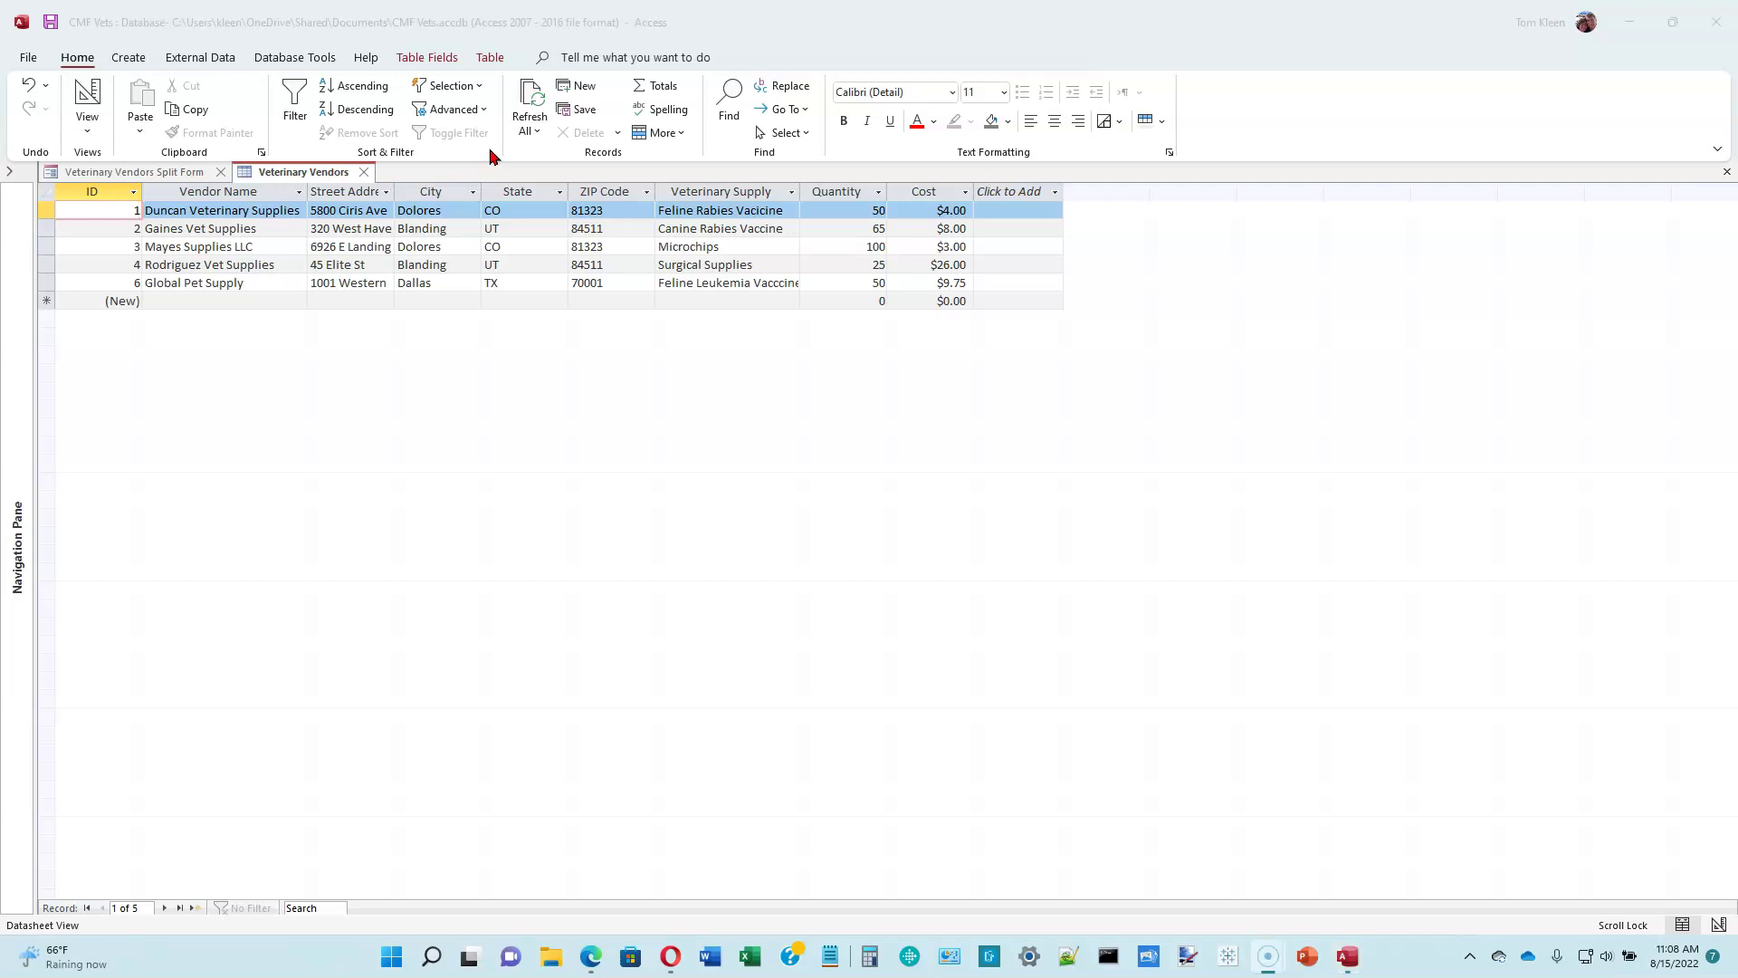
- Filter City with a Begins With 'B' text filter, then toggle it off
{"action": "left_click", "coordinate": [473, 192]}
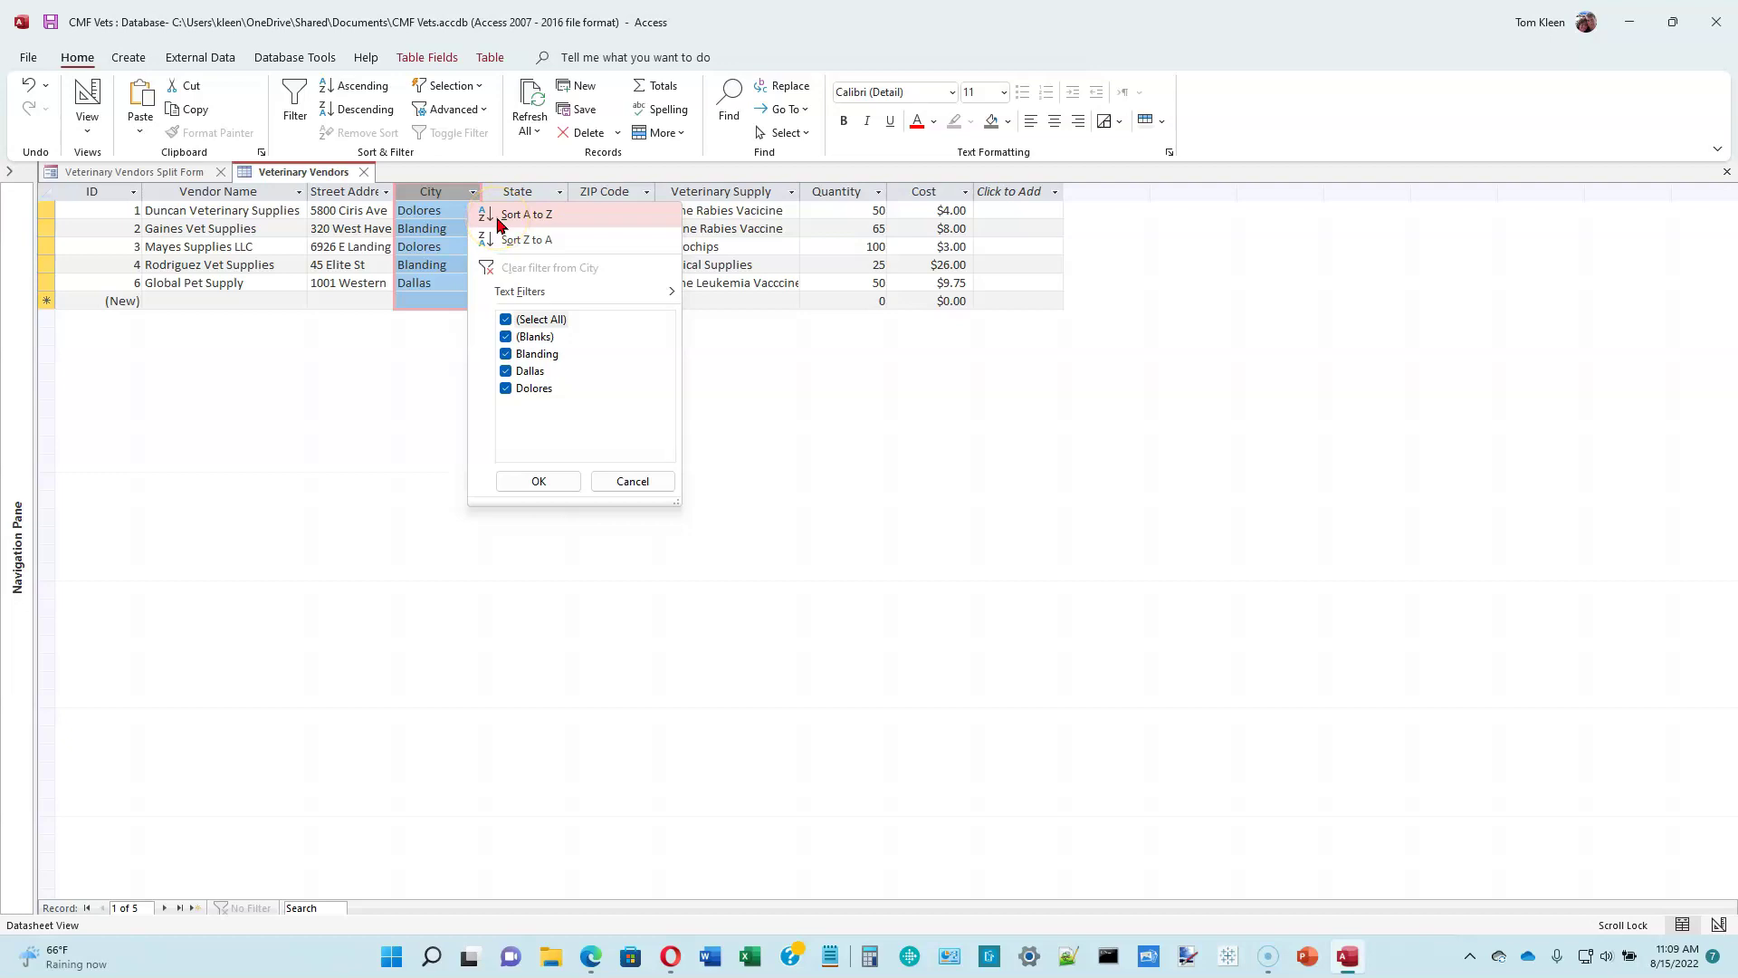
{"action": "left_click", "coordinate": [522, 294]}
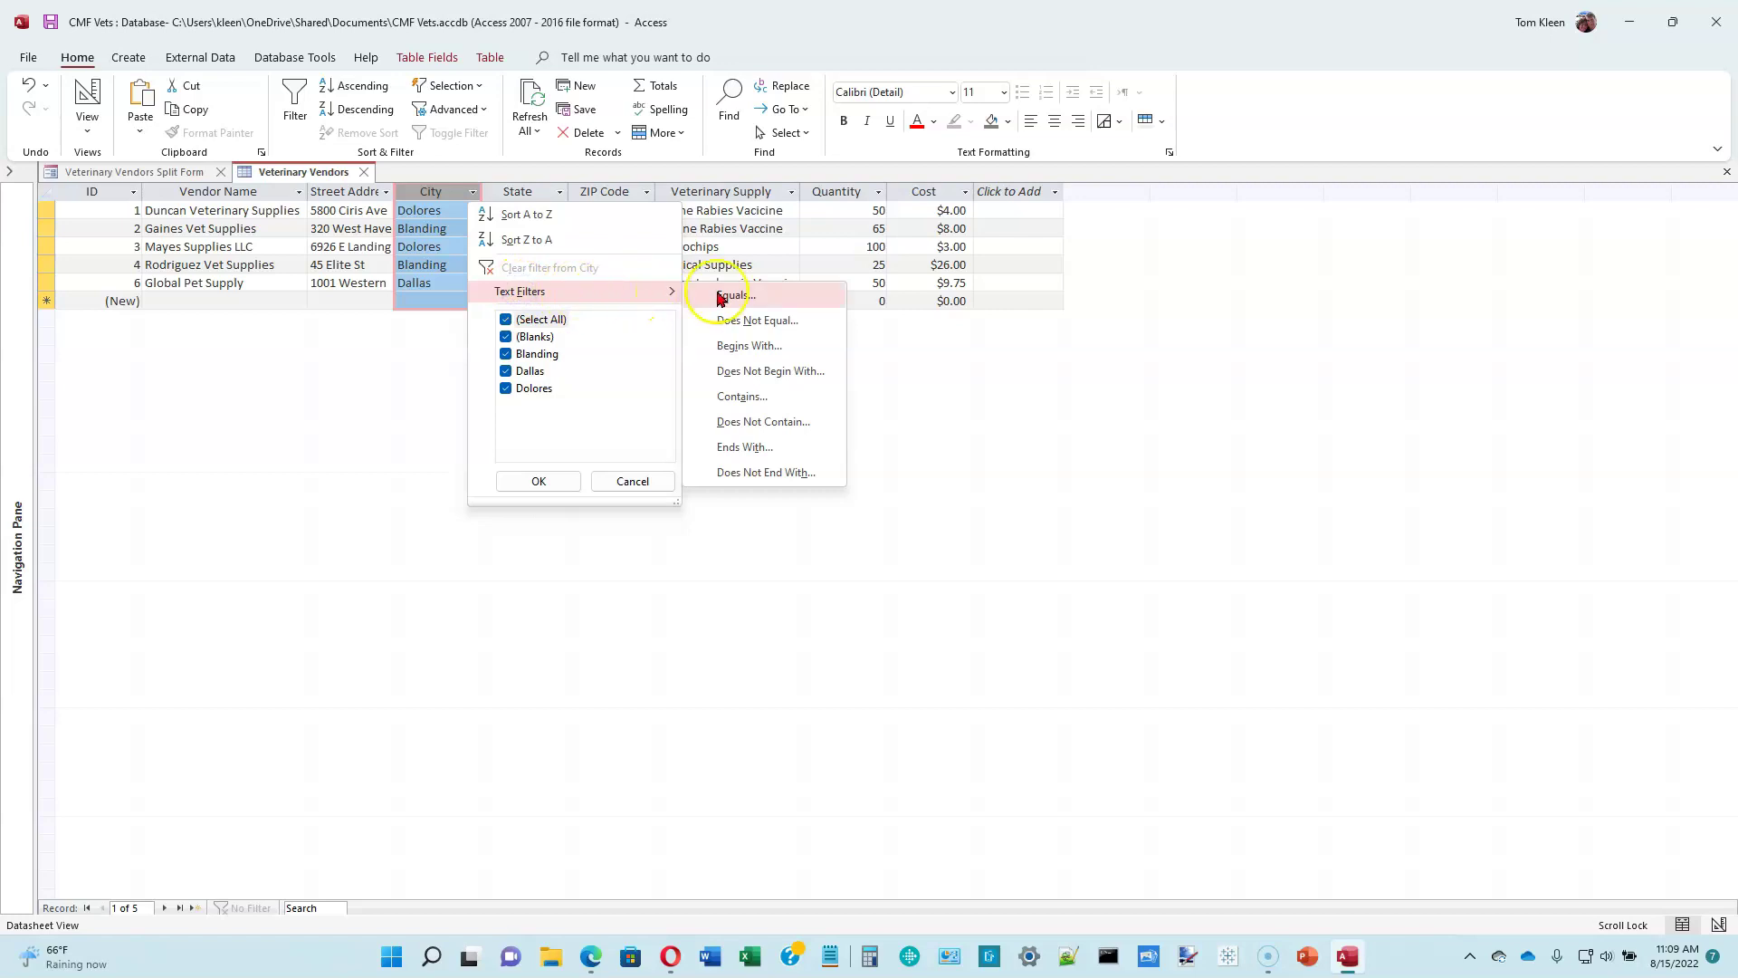
{"action": "left_click", "coordinate": [752, 351]}
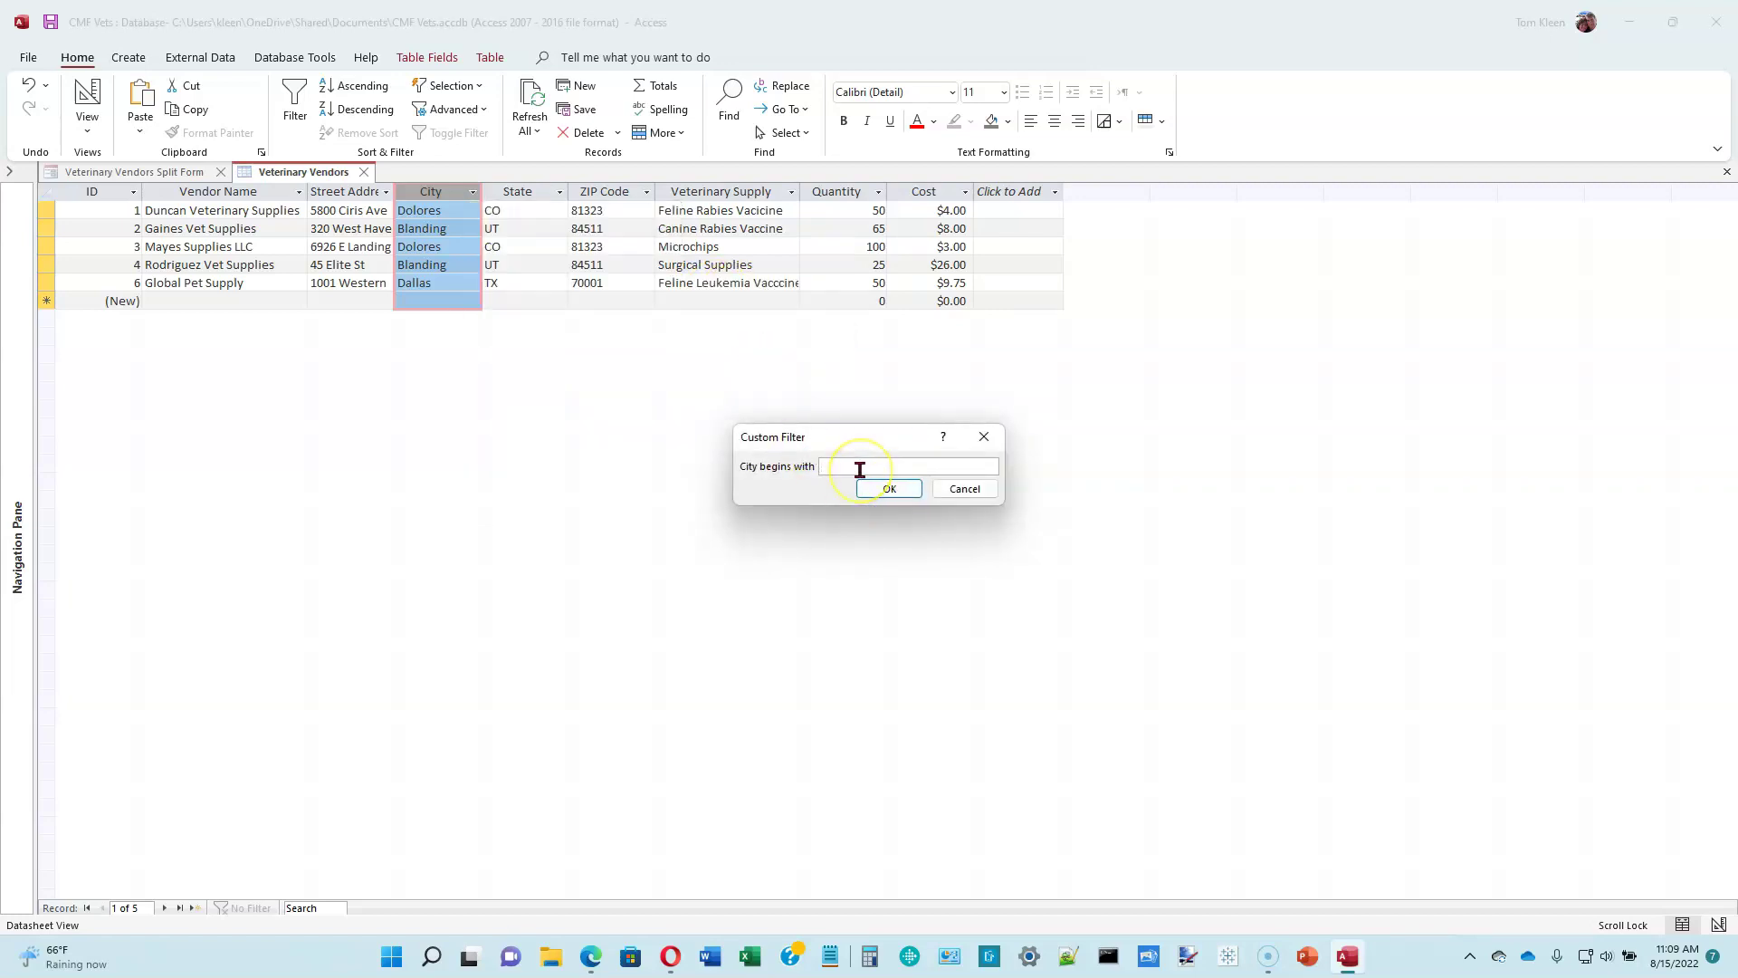
{"action": "left_click", "coordinate": [860, 468]}
{"action": "type", "text": "B"}
{"action": "left_click", "coordinate": [891, 489]}
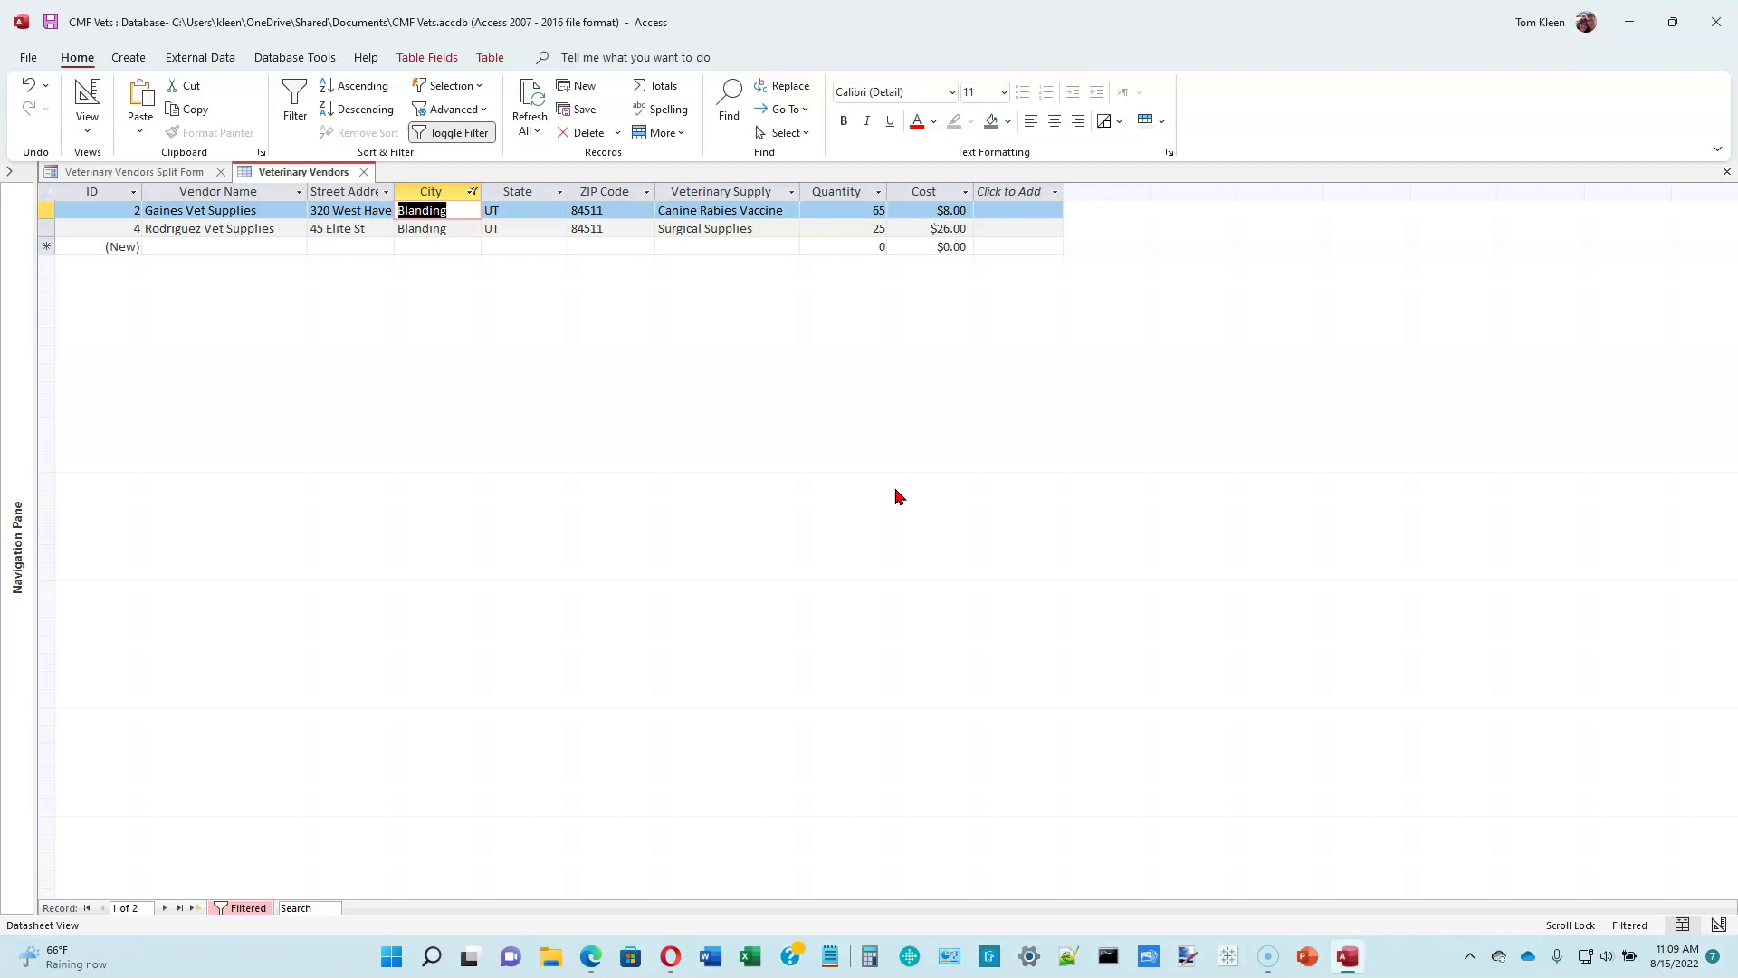
{"action": "left_click", "coordinate": [459, 133]}
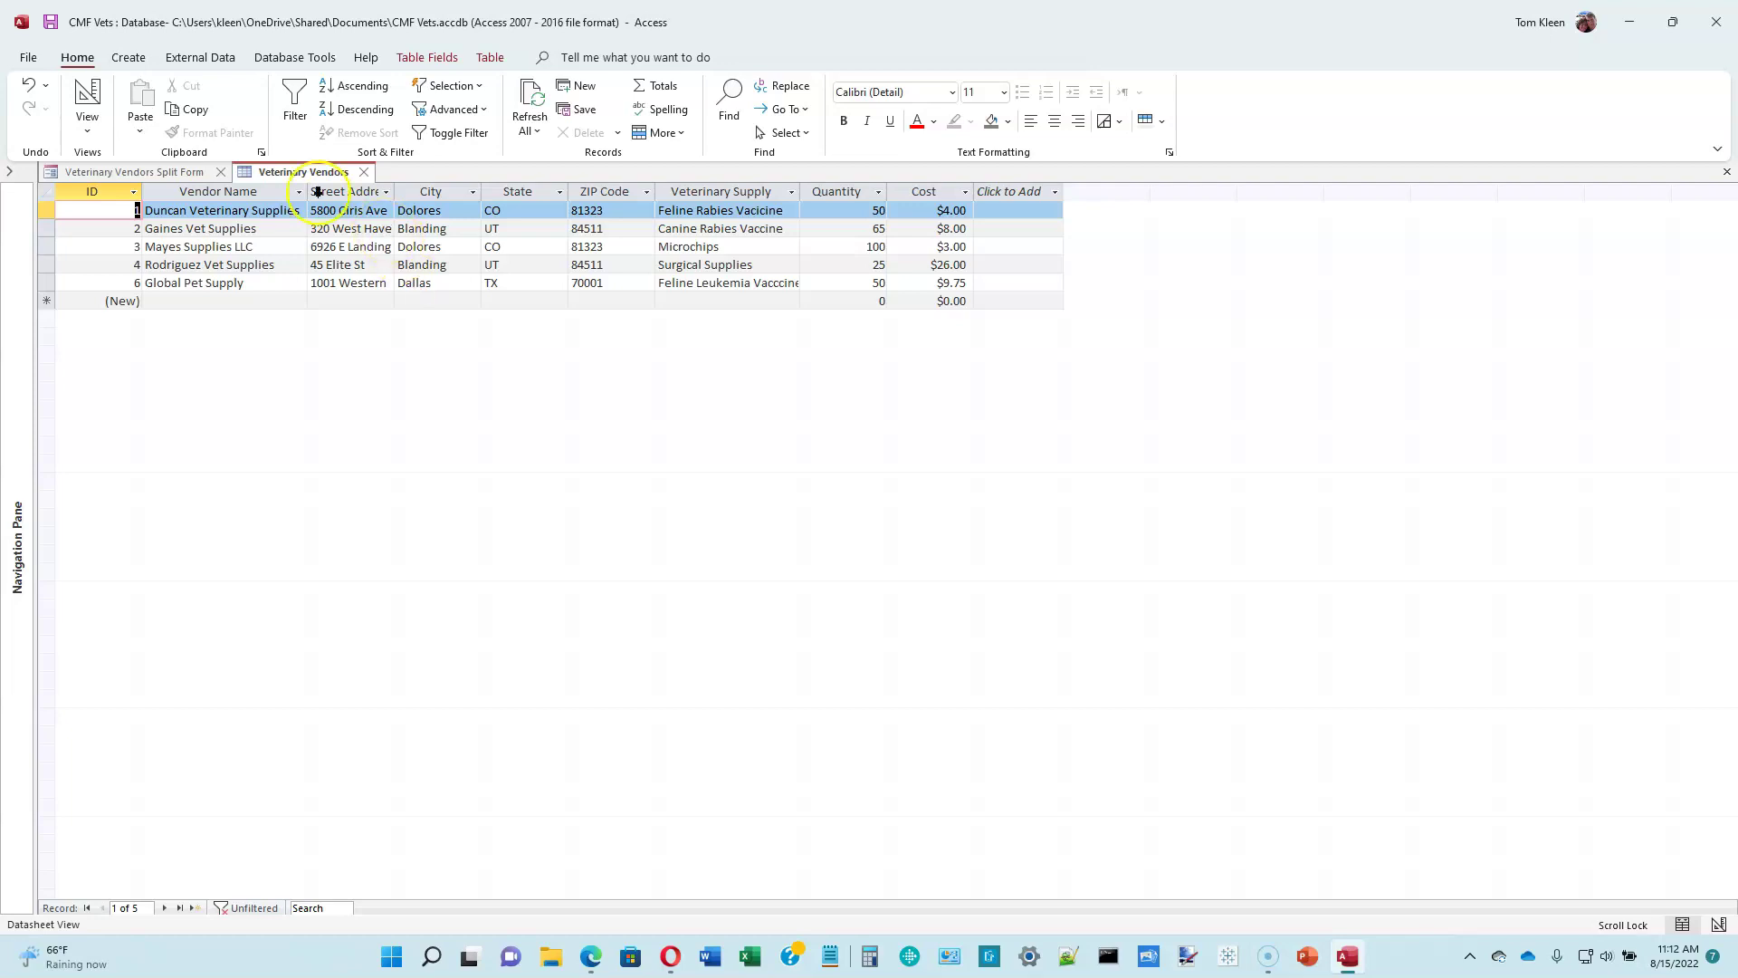
- Clear all existing filters from the vendors table
{"action": "left_click", "coordinate": [81, 58]}
{"action": "left_click", "coordinate": [484, 109]}
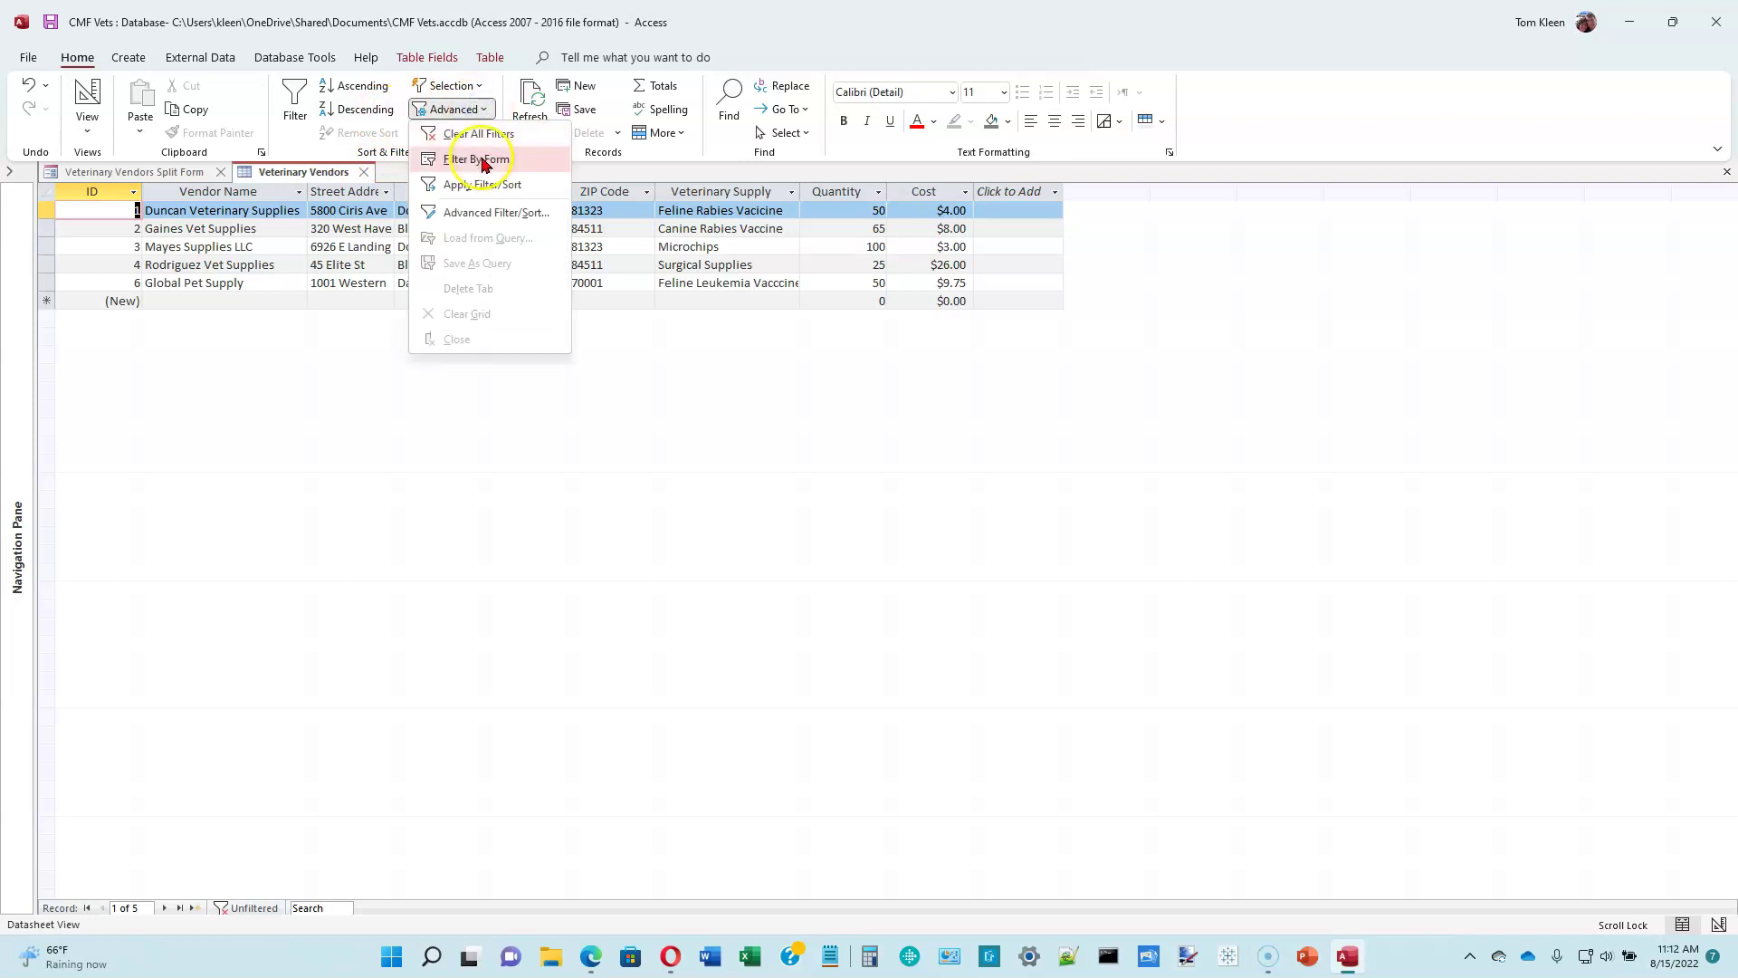
{"action": "left_click", "coordinate": [481, 136]}
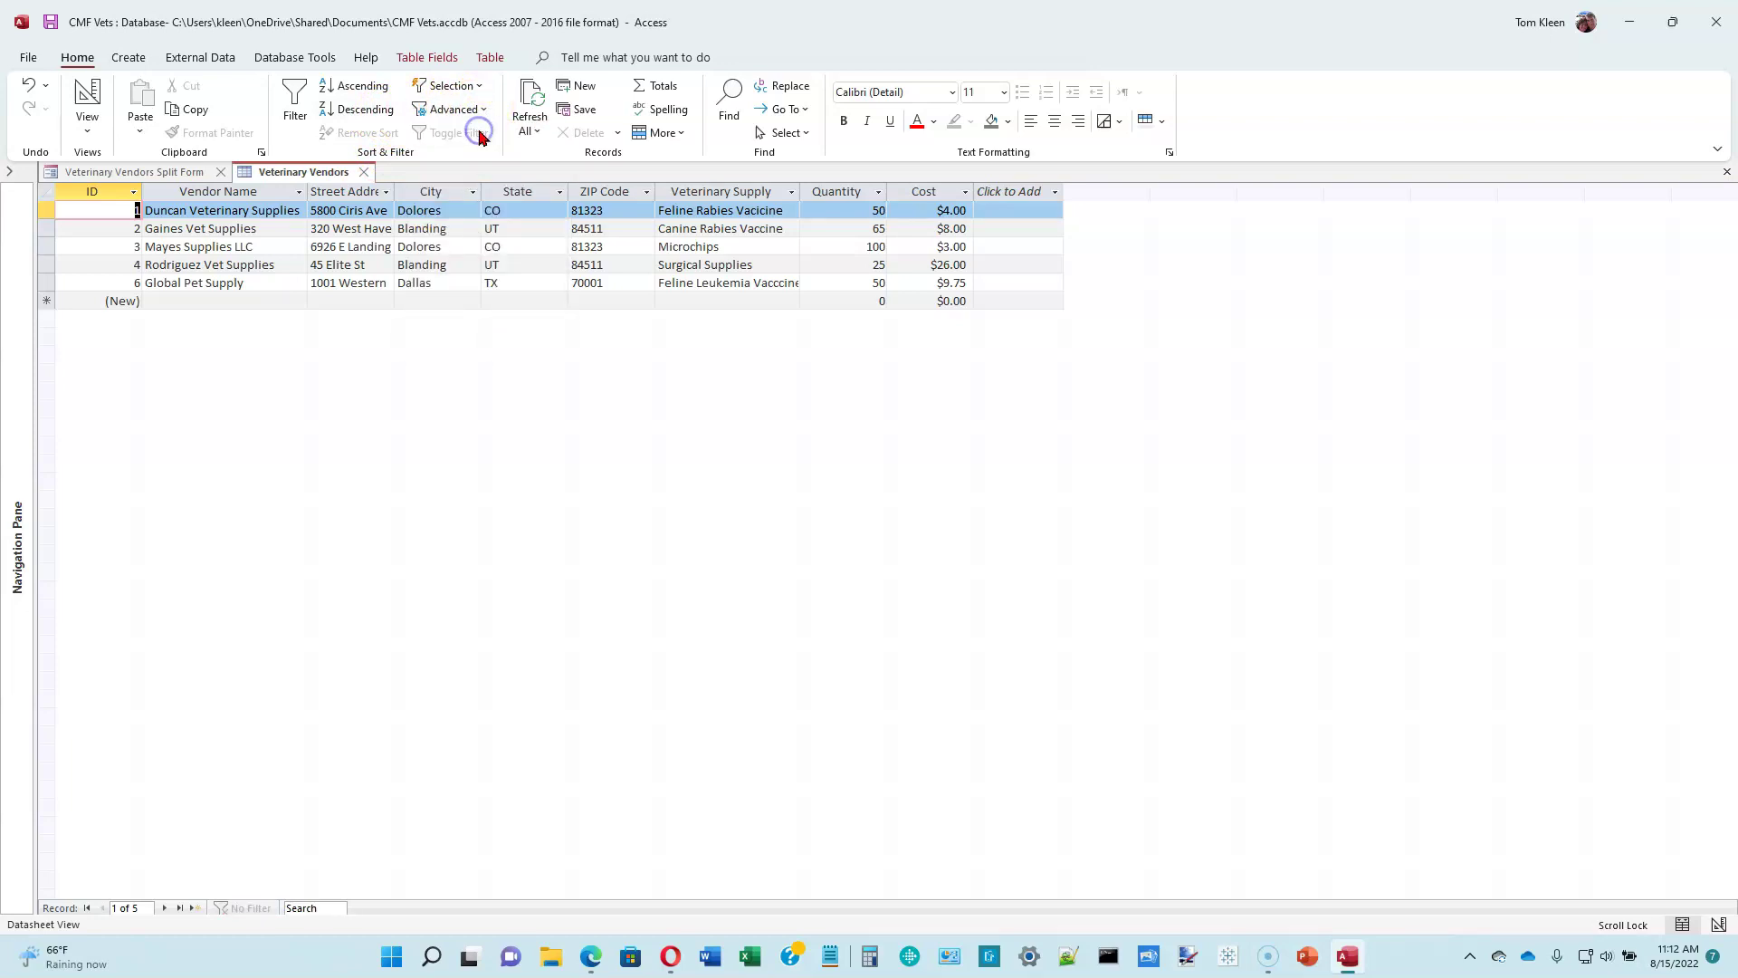
- Filter by form with State 'CO' and Quantity '>75', then apply it
{"action": "left_click", "coordinate": [483, 109]}
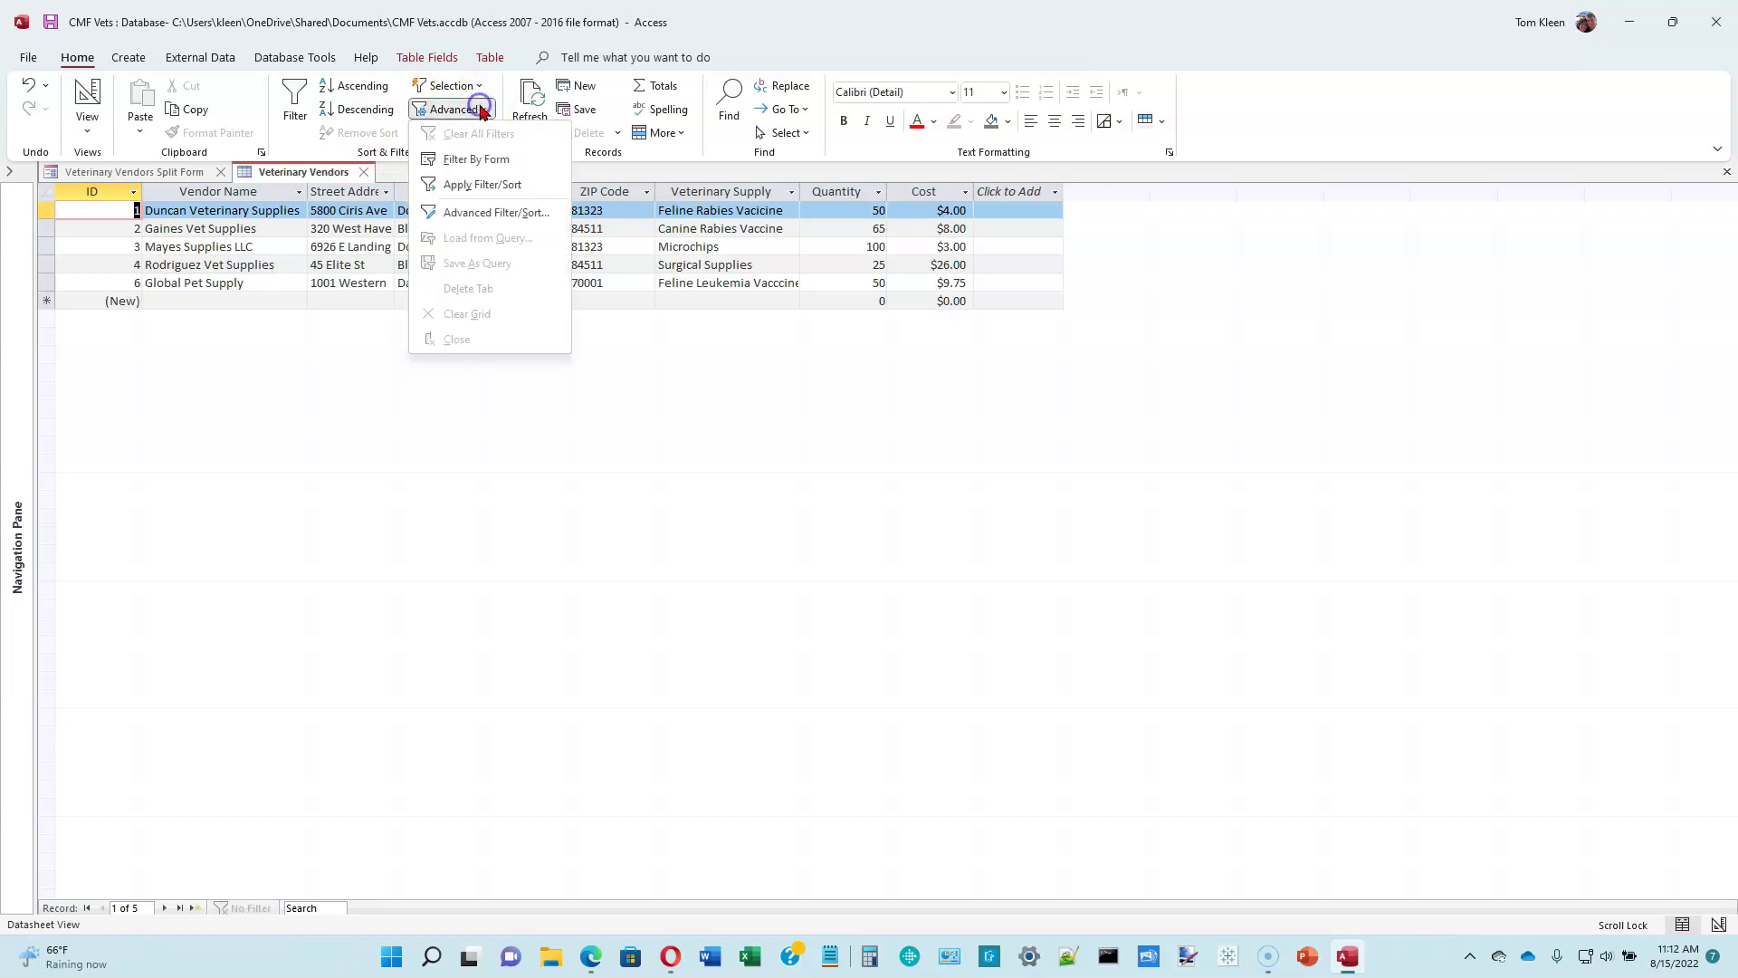
{"action": "left_click", "coordinate": [479, 159]}
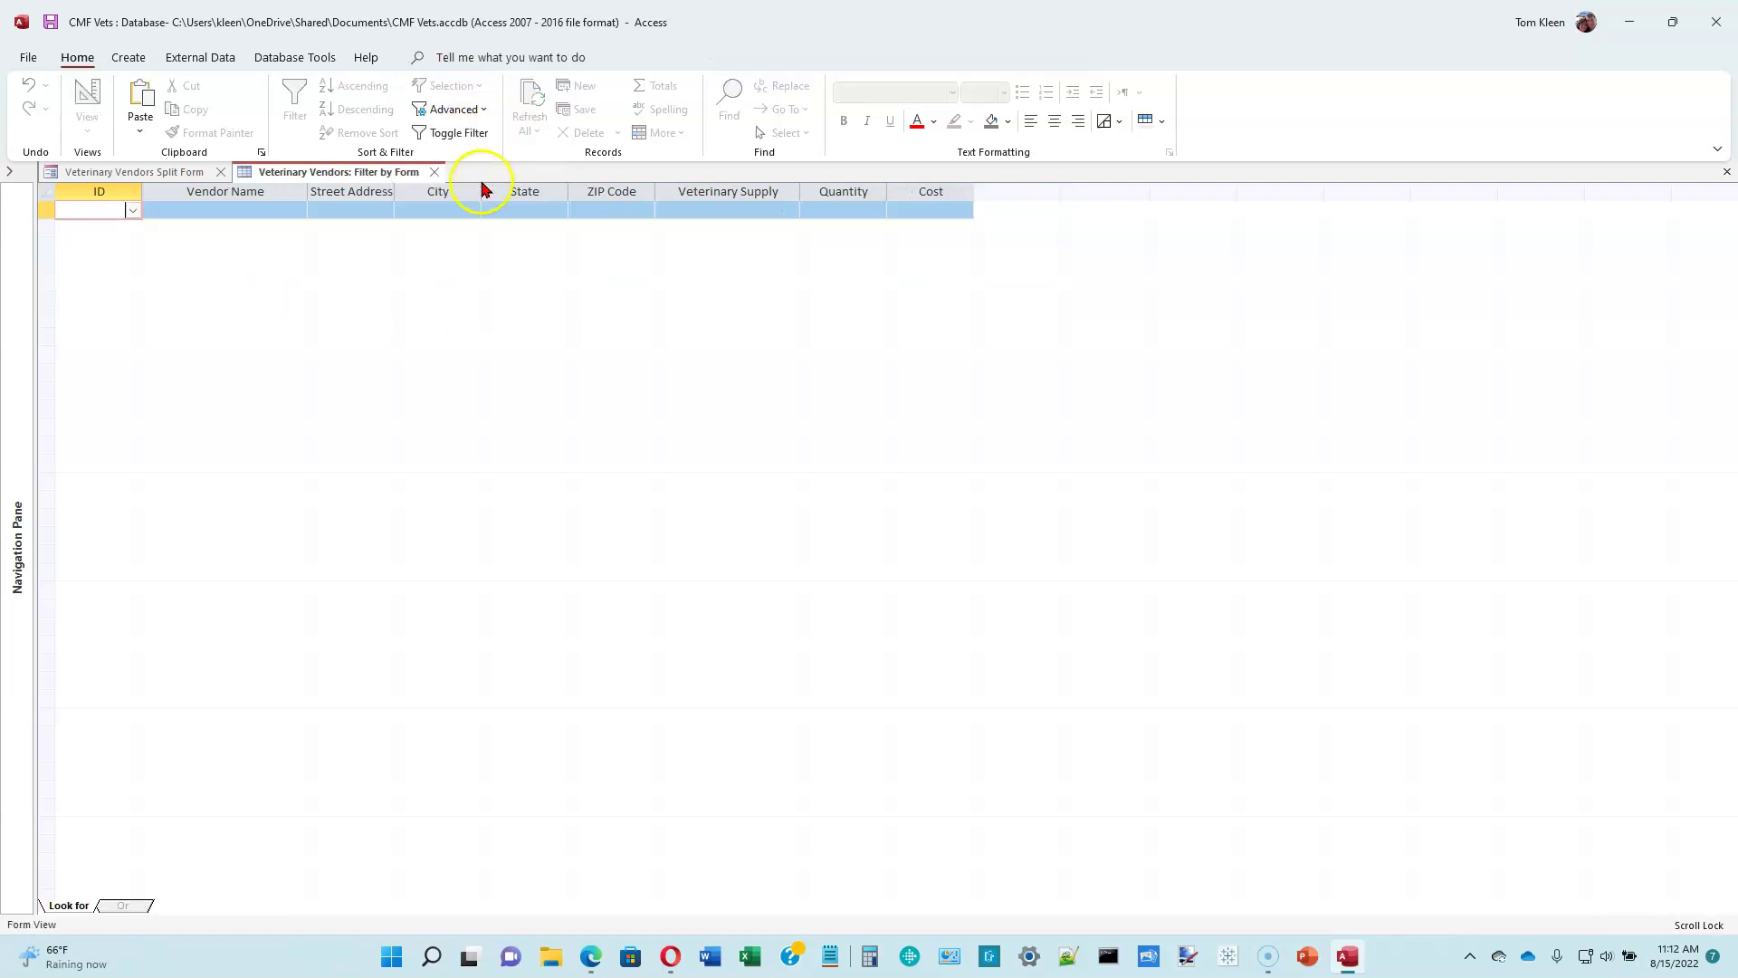
{"action": "left_click", "coordinate": [520, 211]}
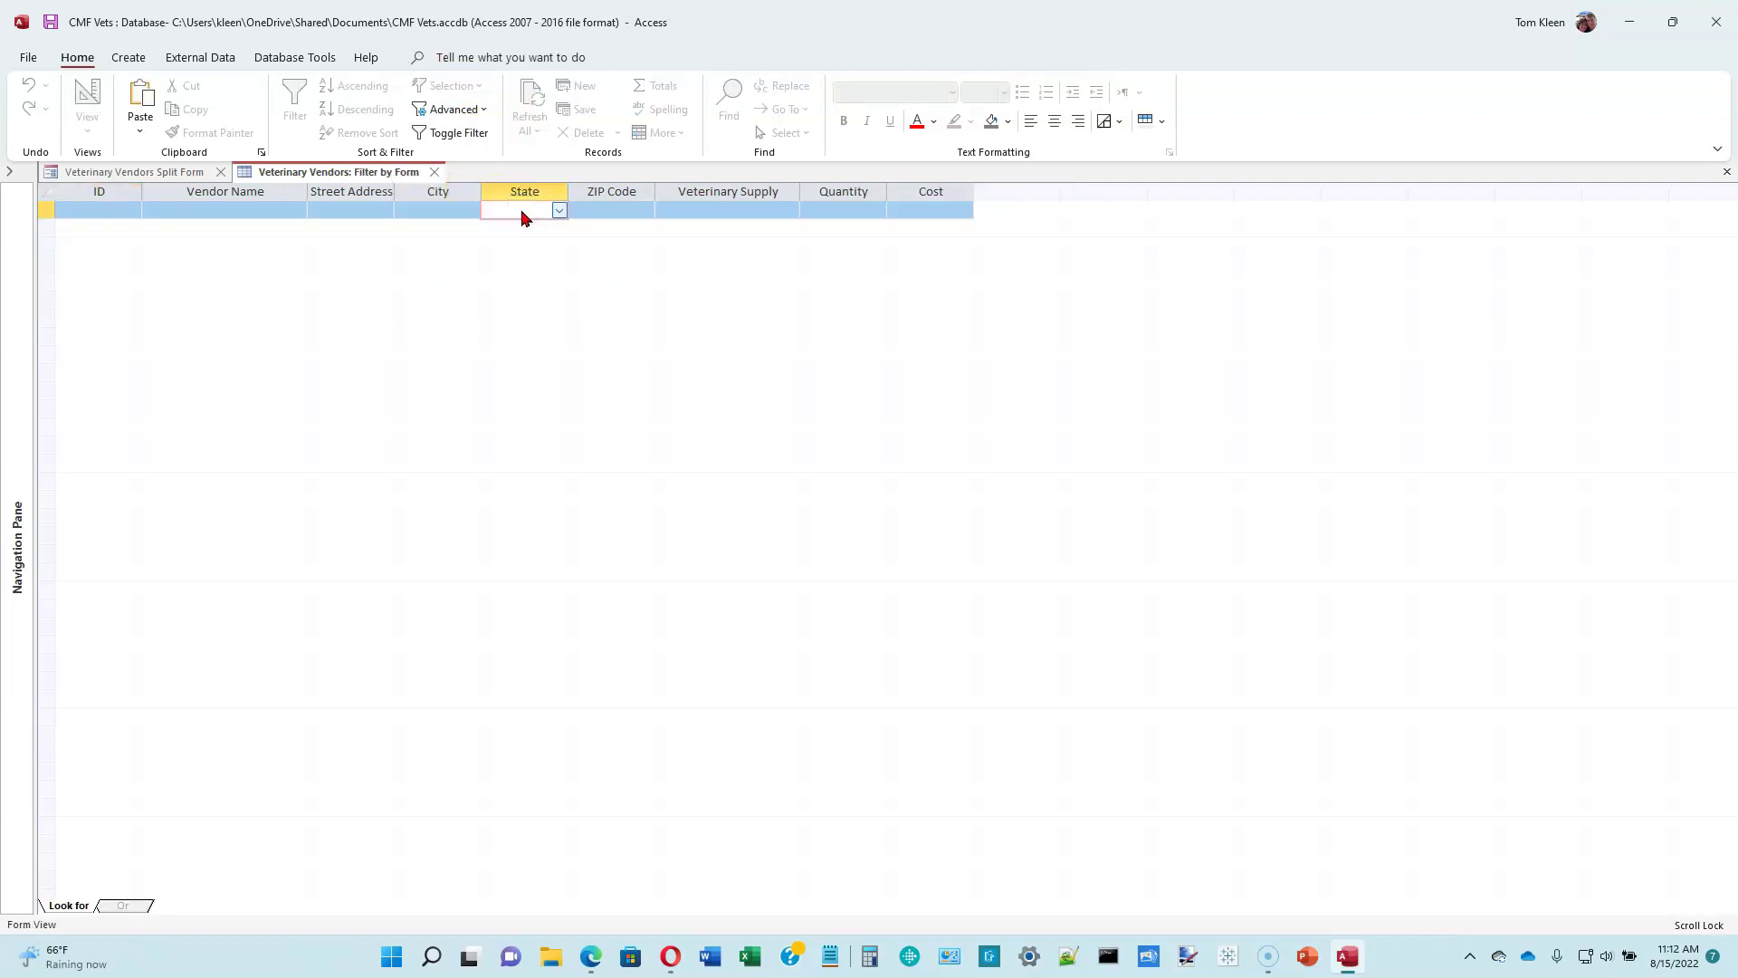
{"action": "type", "text": "CO"}
{"action": "left_click", "coordinate": [845, 211]}
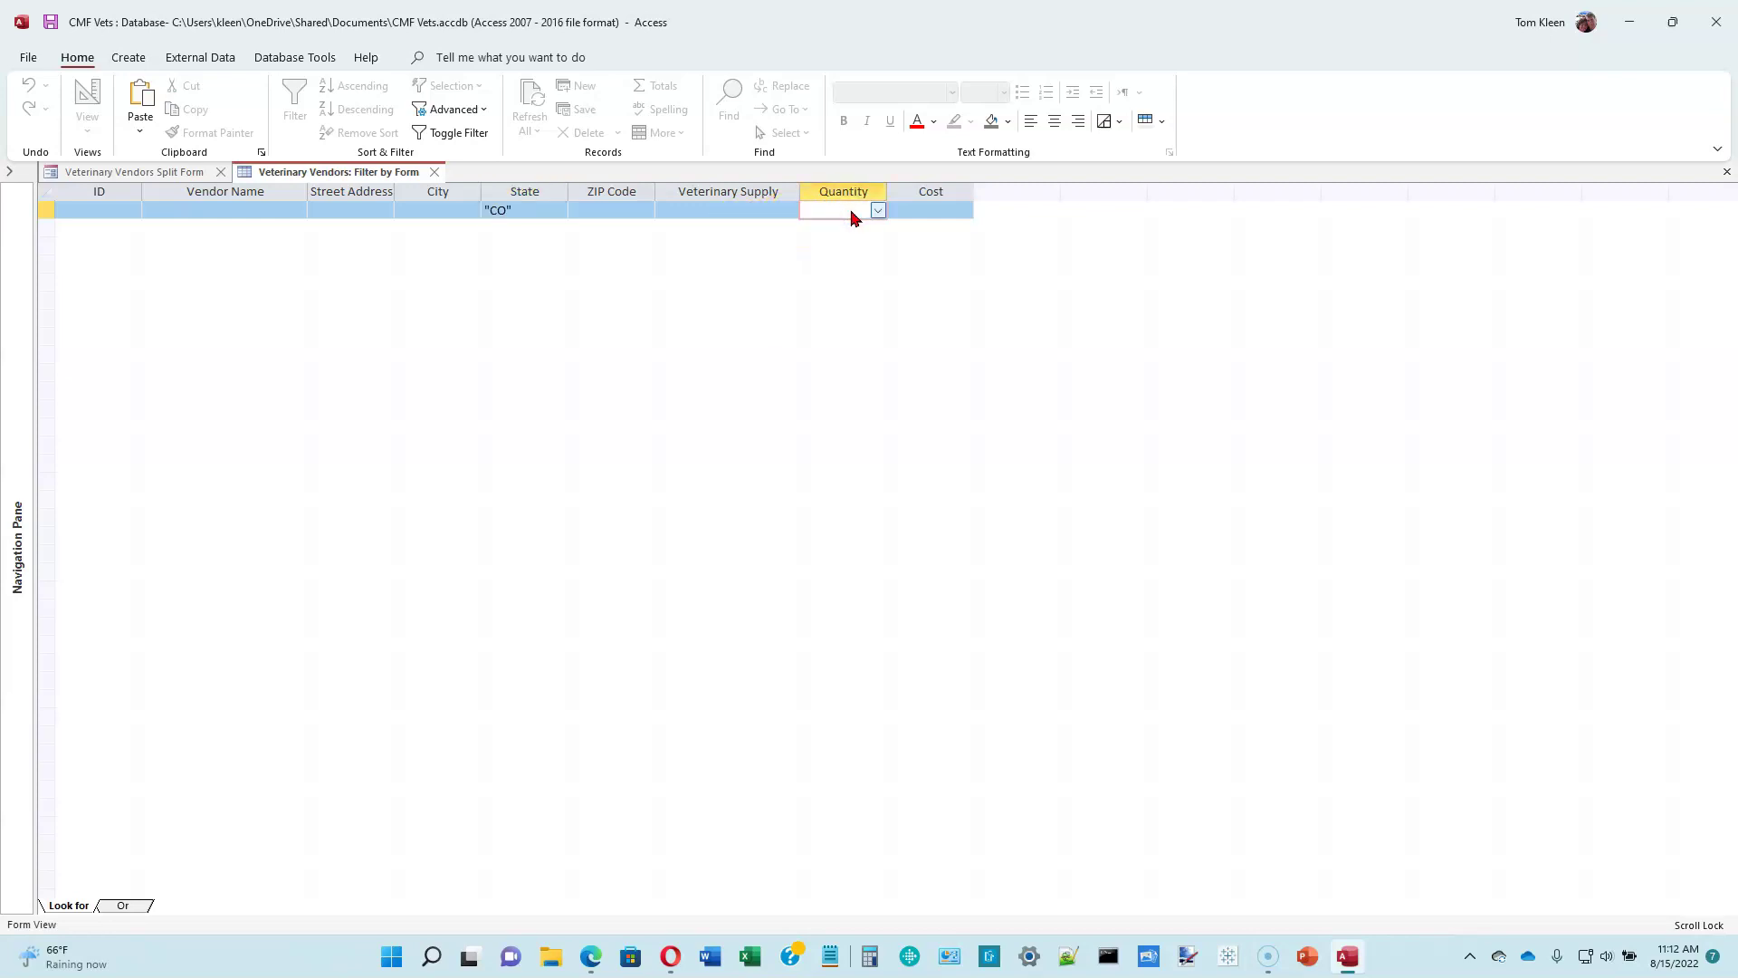
{"action": "type", "text": ">75"}
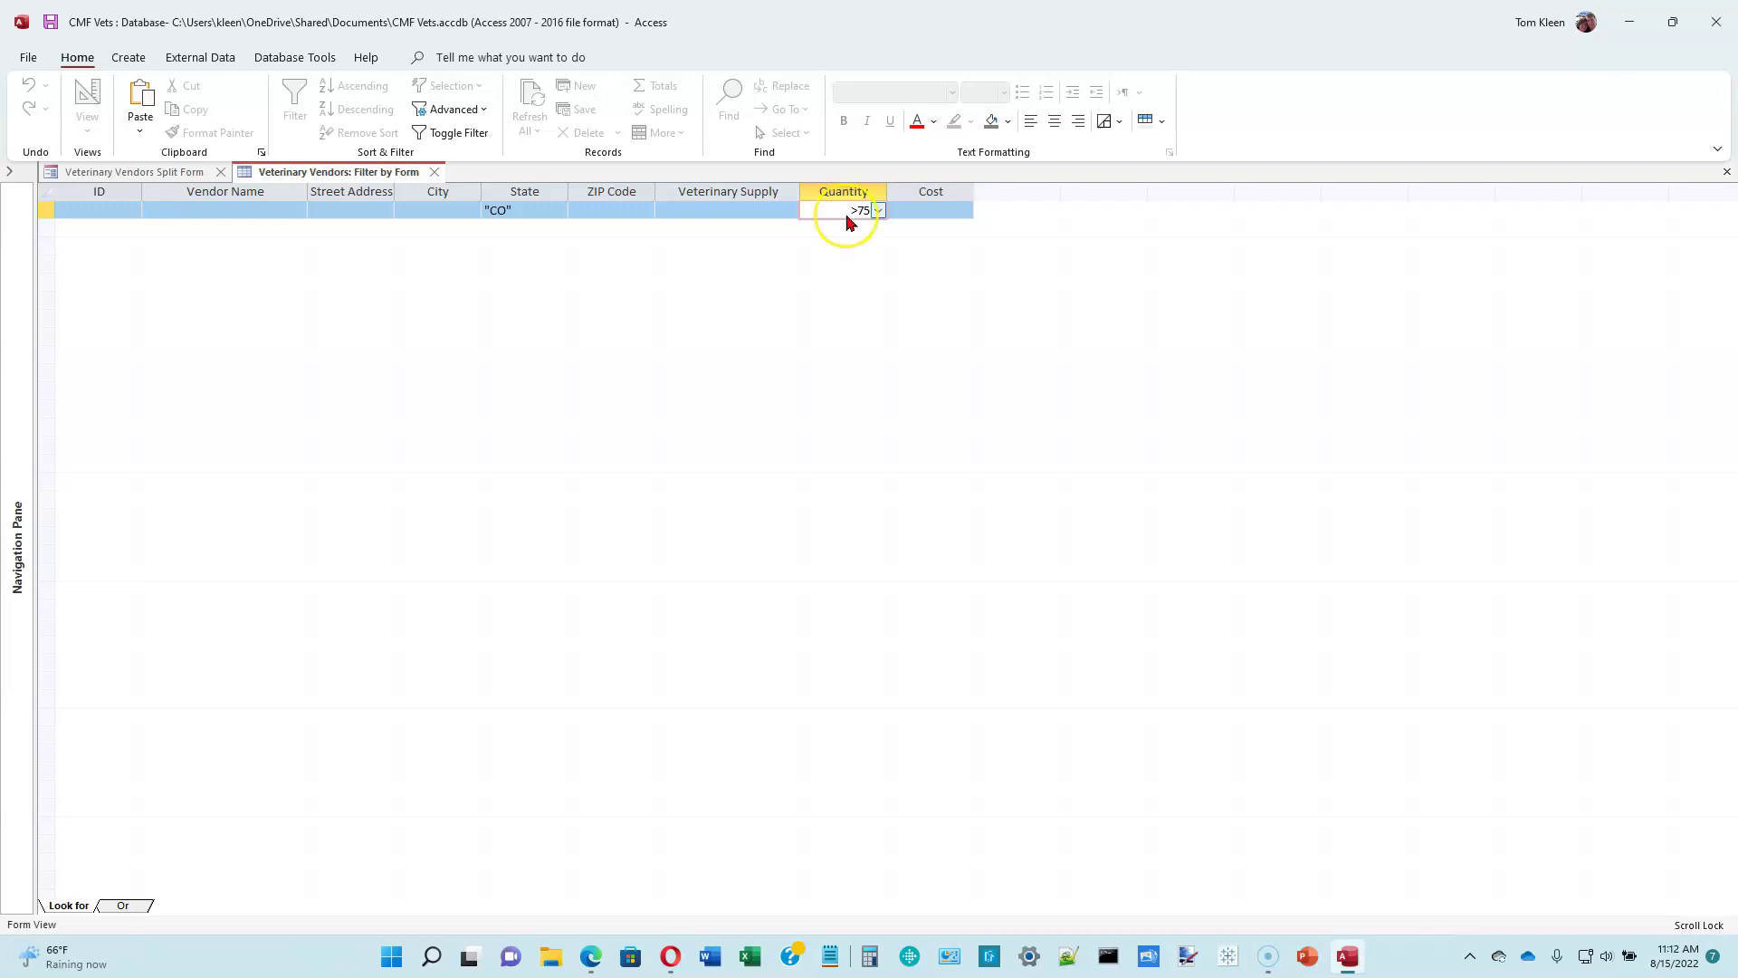
{"action": "left_click", "coordinate": [459, 136]}
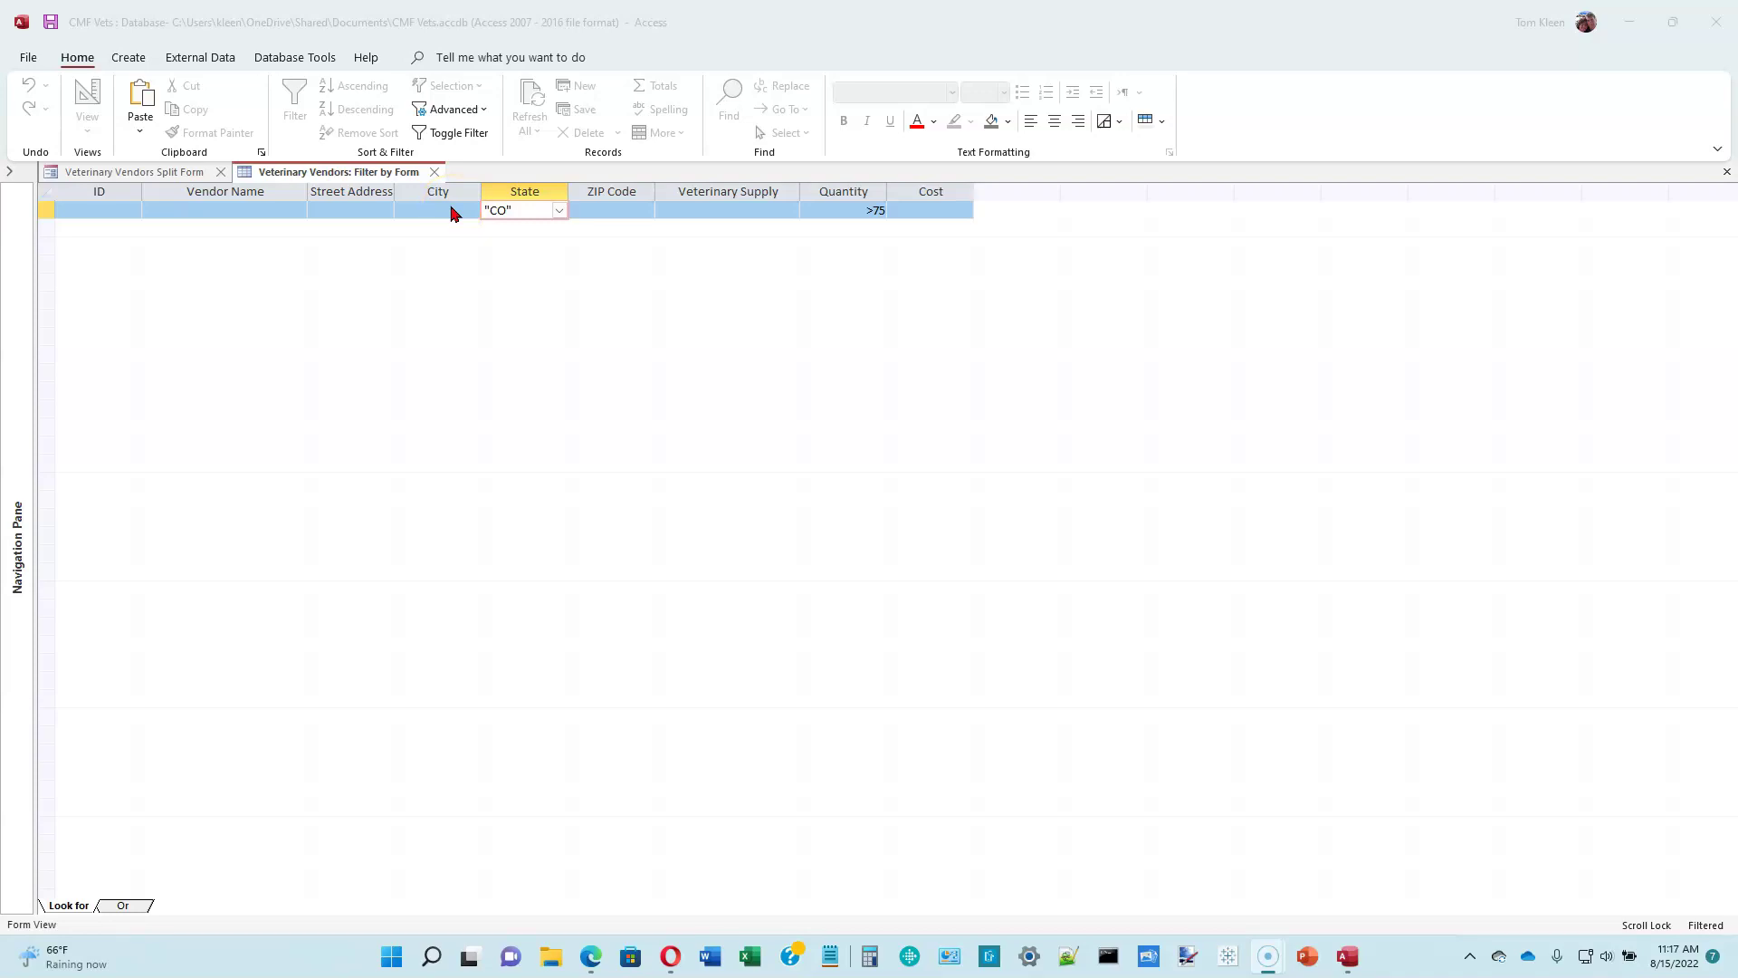
- Open Advanced Filter/Sort to show the Veterinary VendorsFilter1 design grid
{"action": "left_click", "coordinate": [483, 109]}
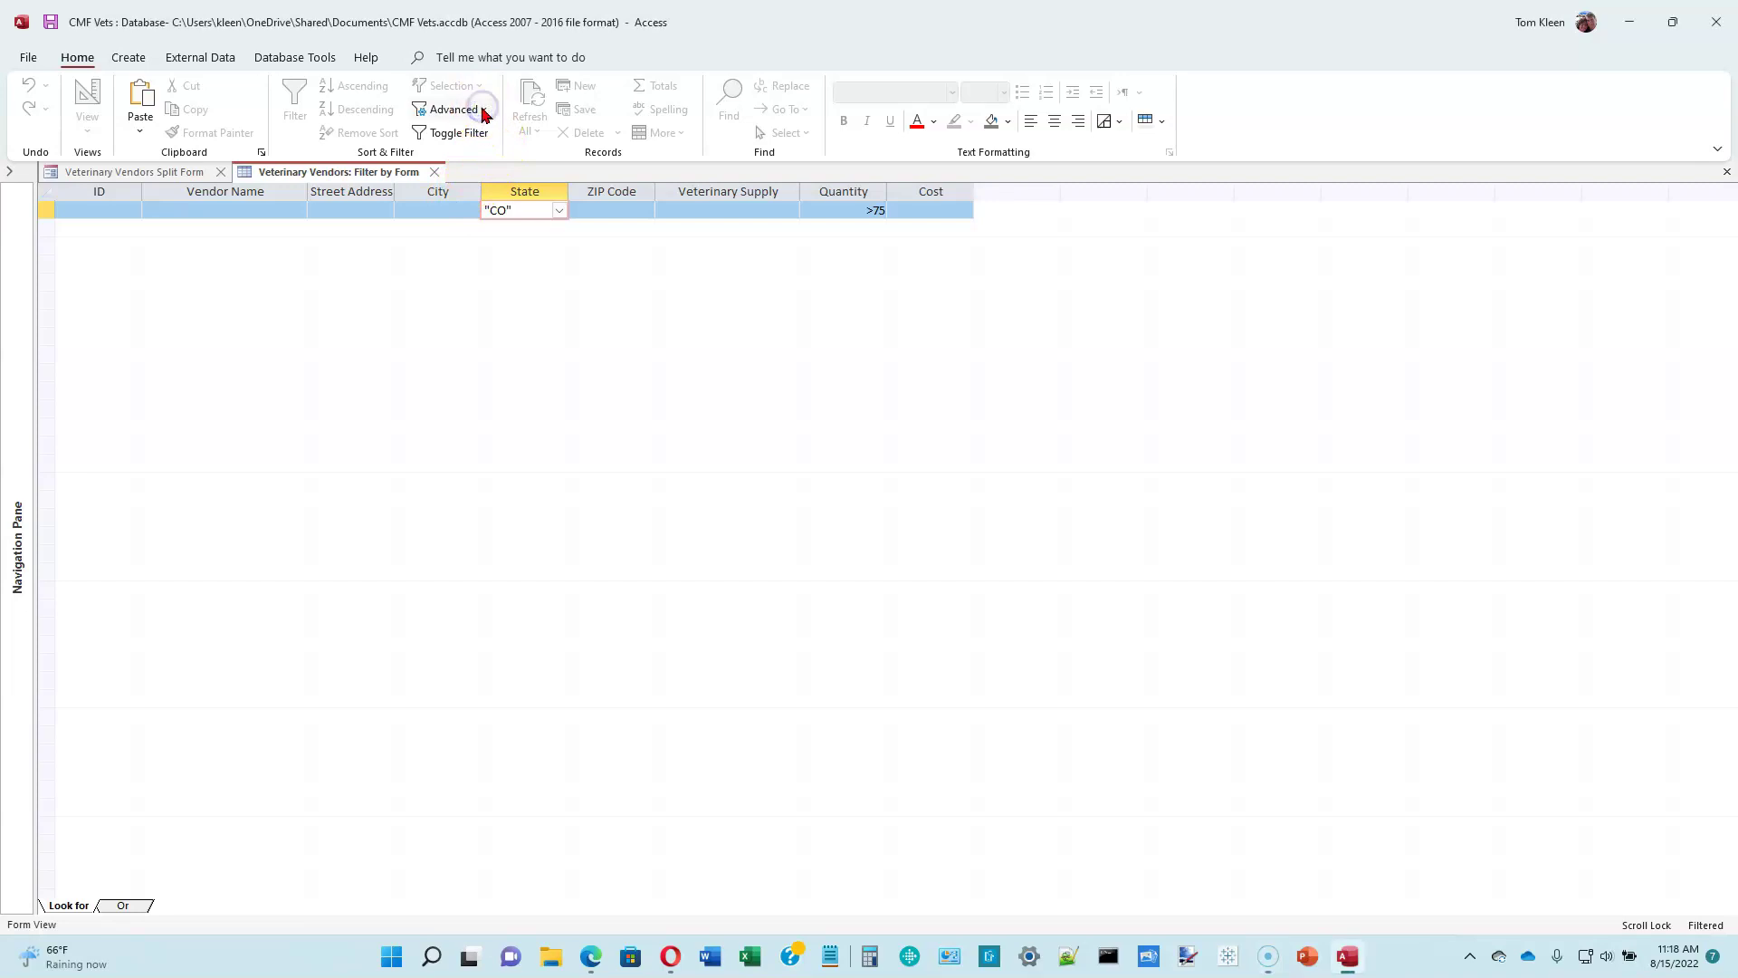
{"action": "left_click", "coordinate": [485, 111]}
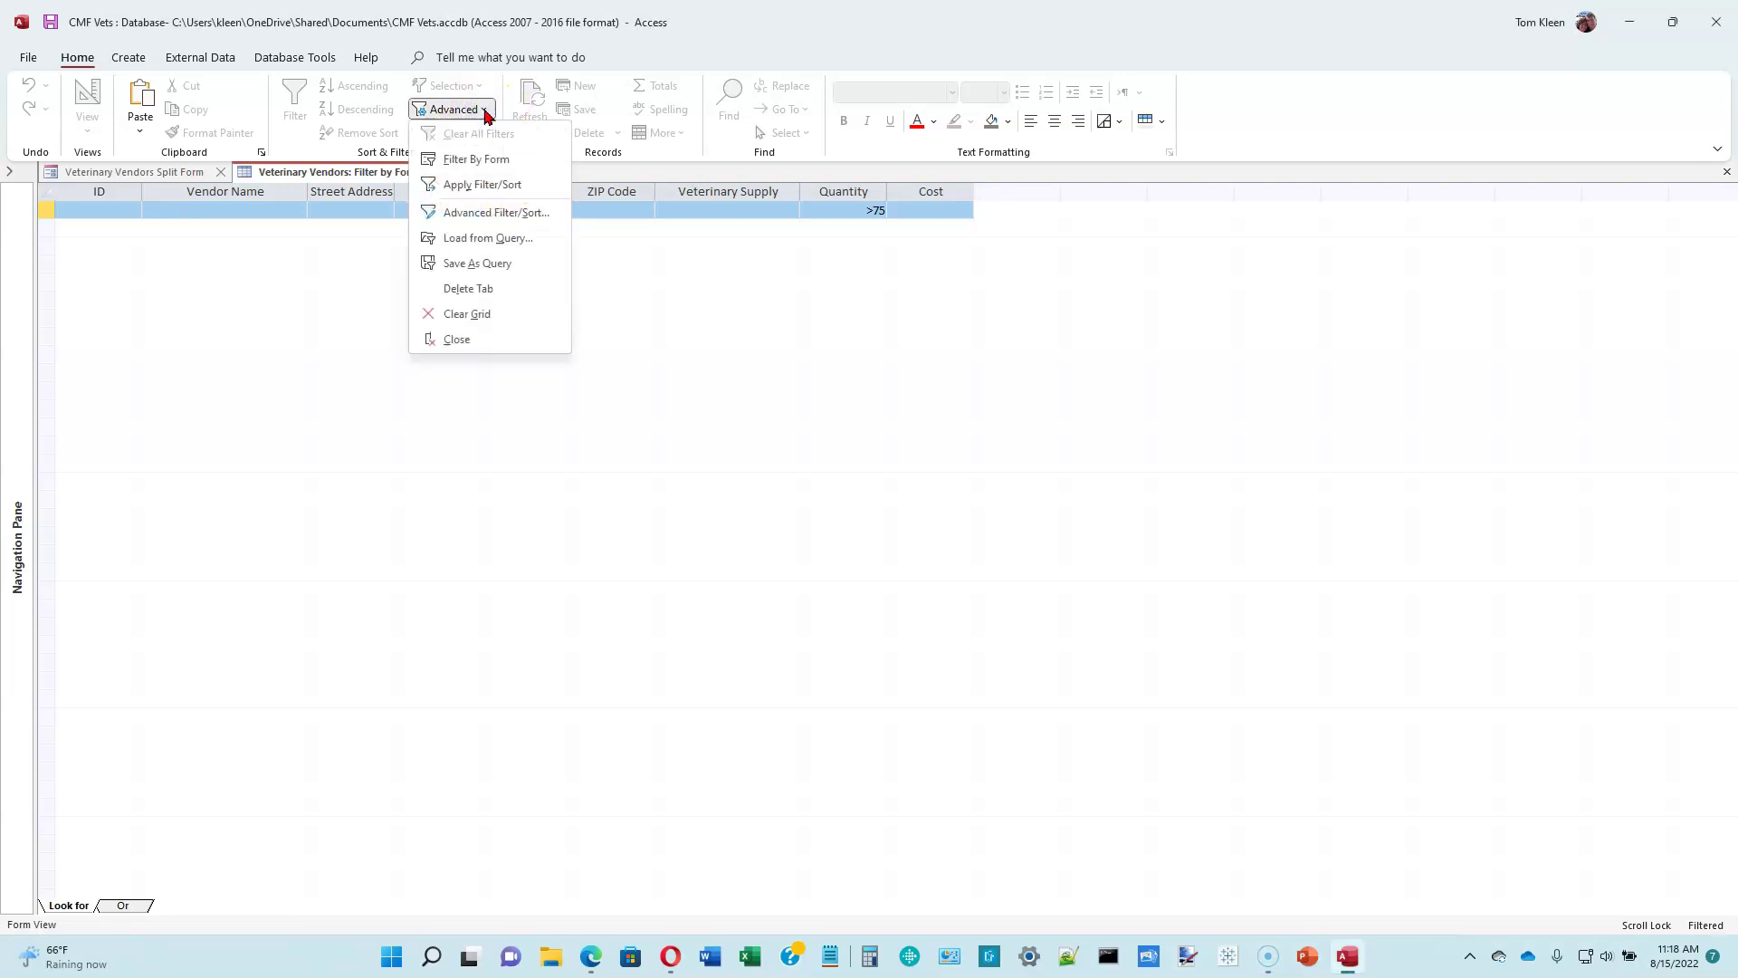
{"action": "left_click", "coordinate": [487, 115]}
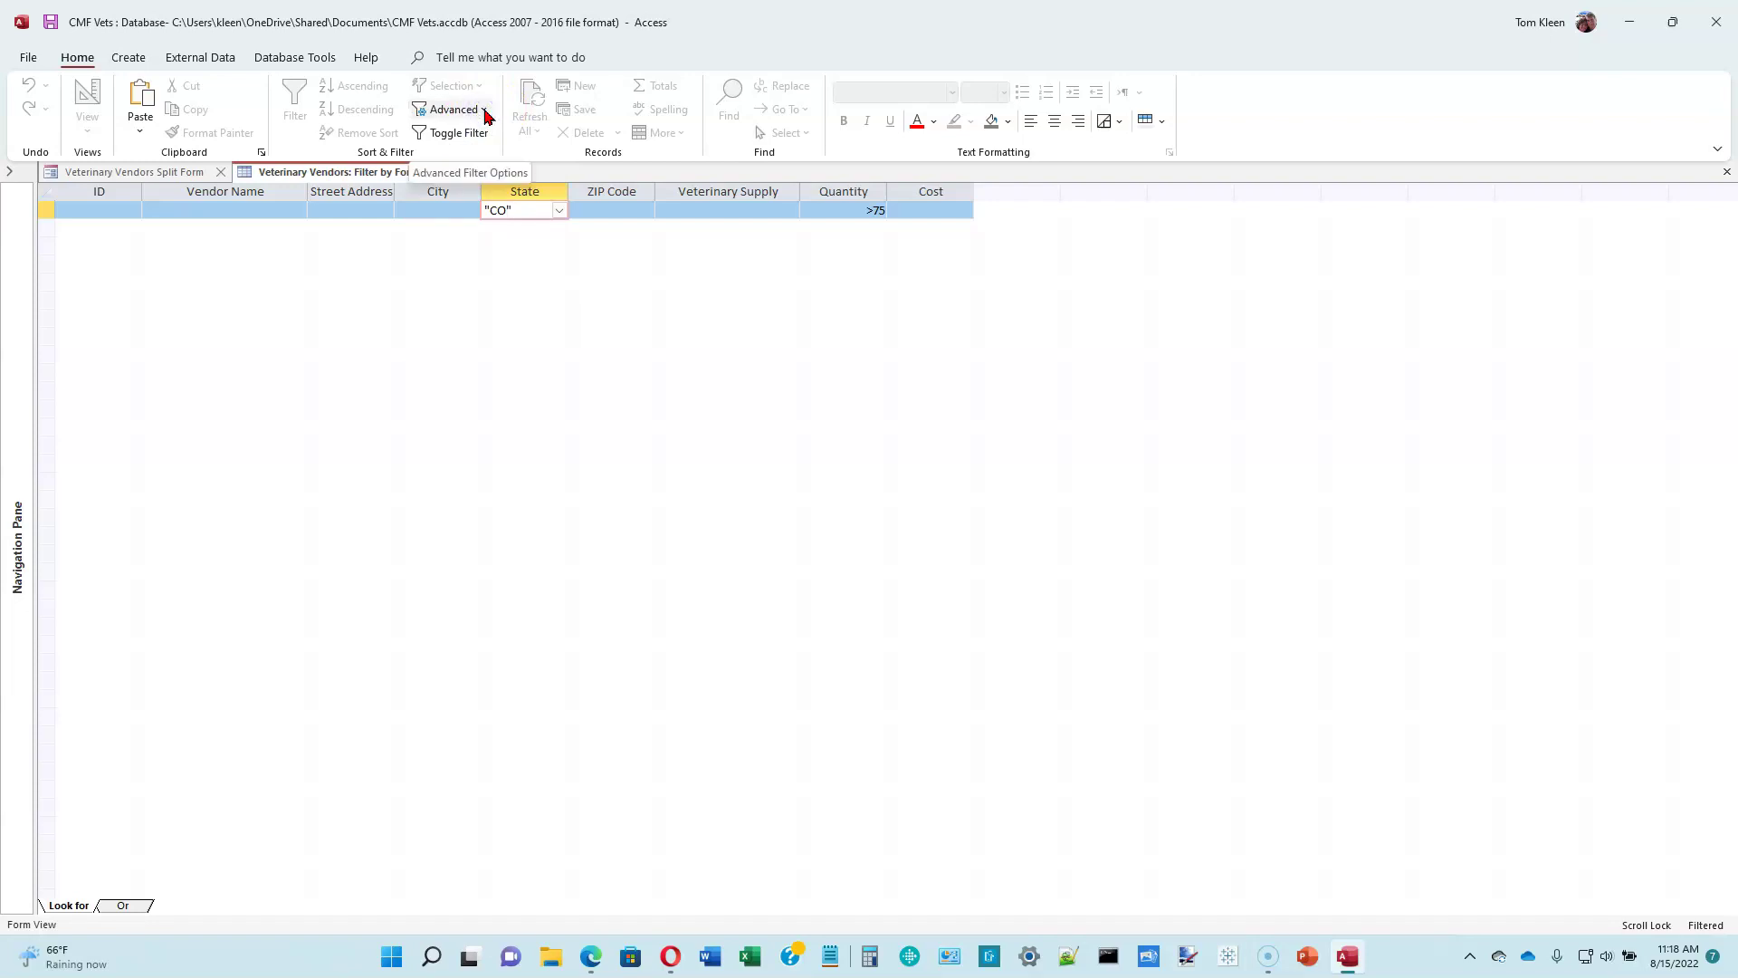
{"action": "left_click", "coordinate": [487, 115]}
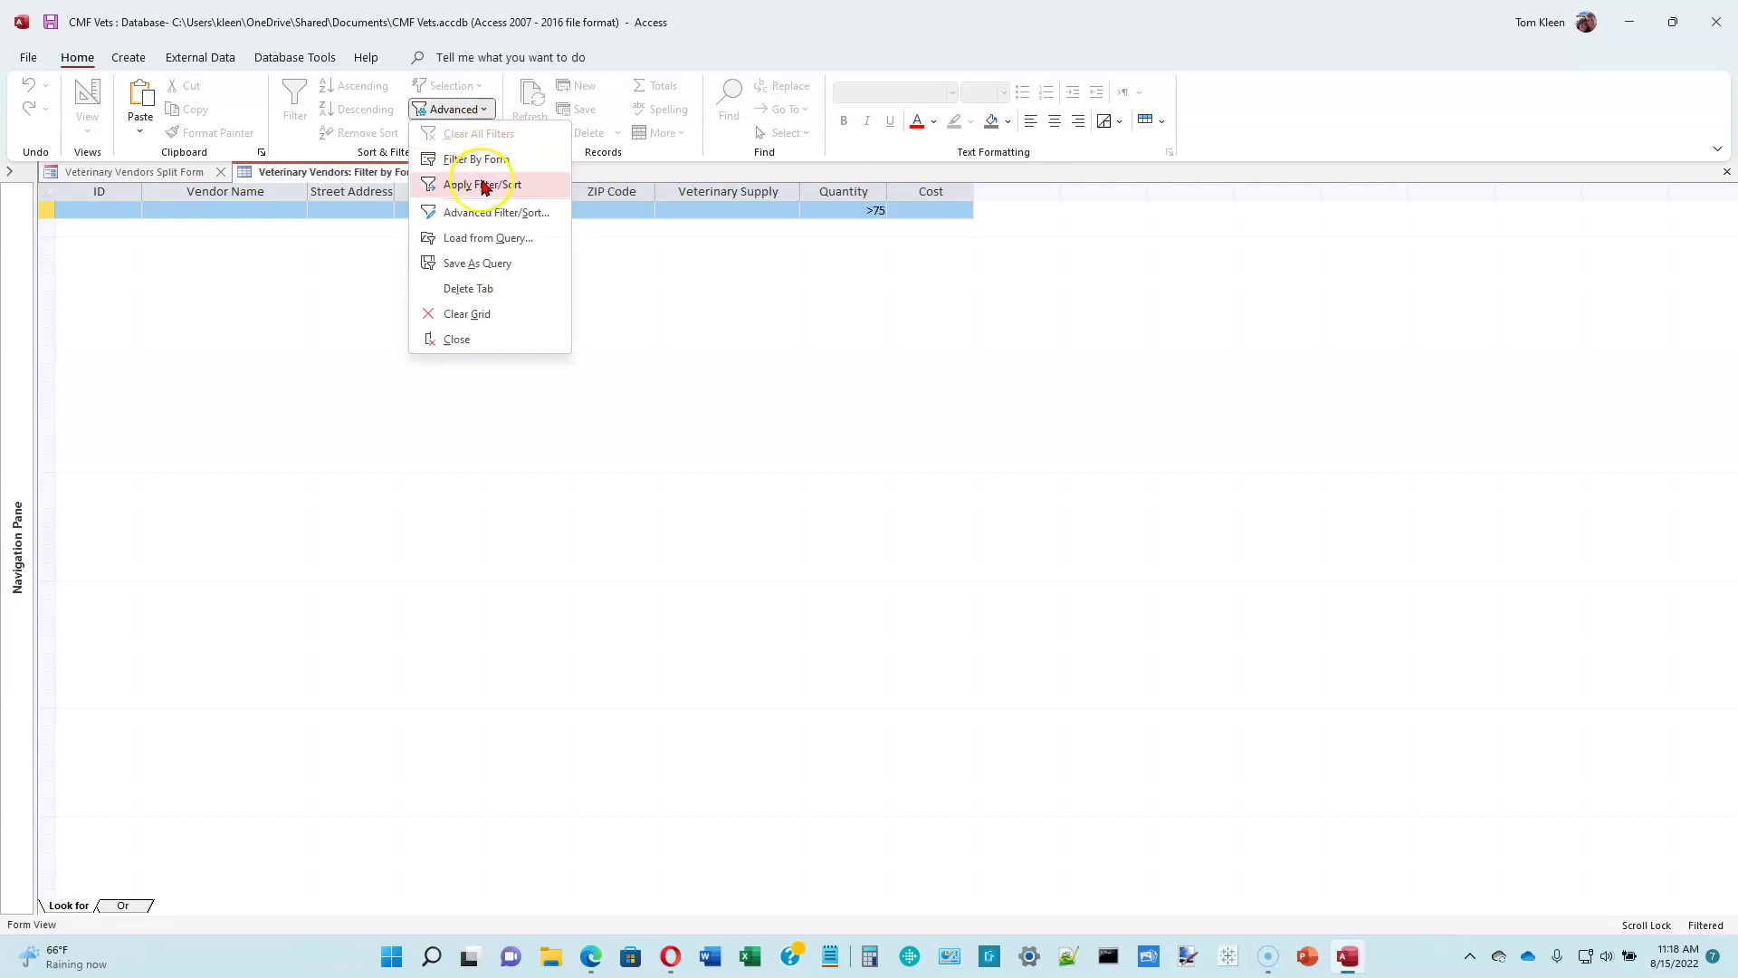
{"action": "left_click", "coordinate": [477, 212]}
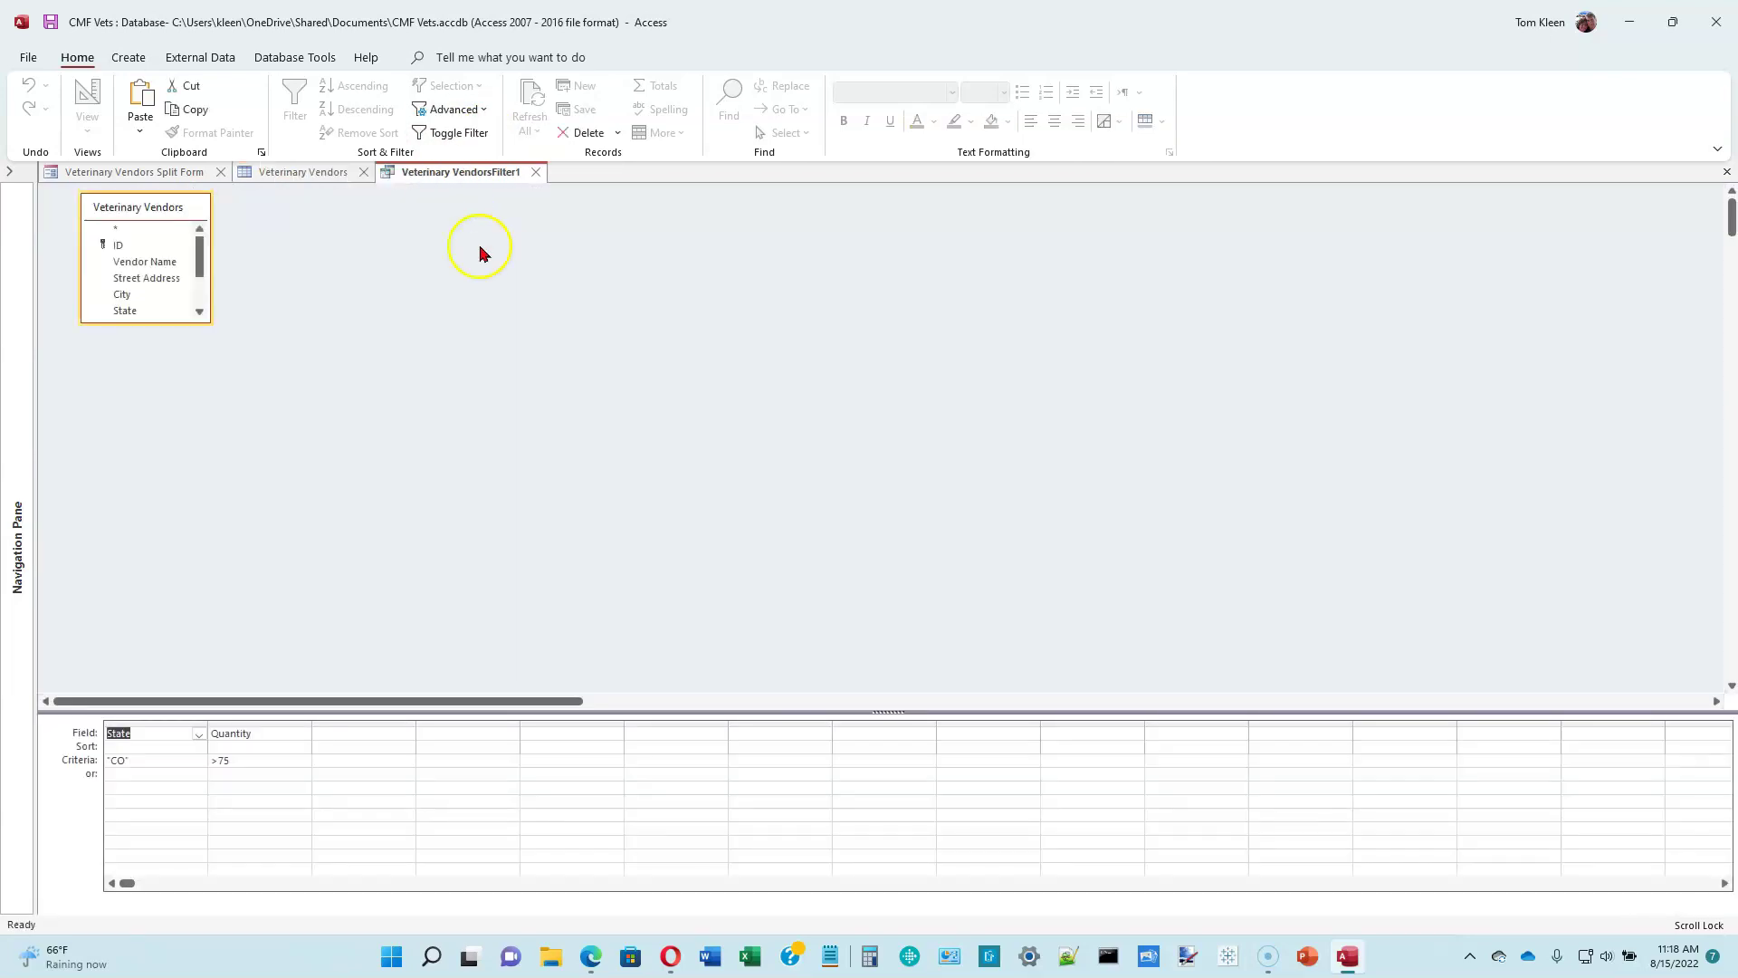
- Enlarge the grid and field list, and add Vendor Name sorted Ascending
{"action": "left_click_drag", "start_coordinate": [508, 710], "coordinate": [508, 528]}
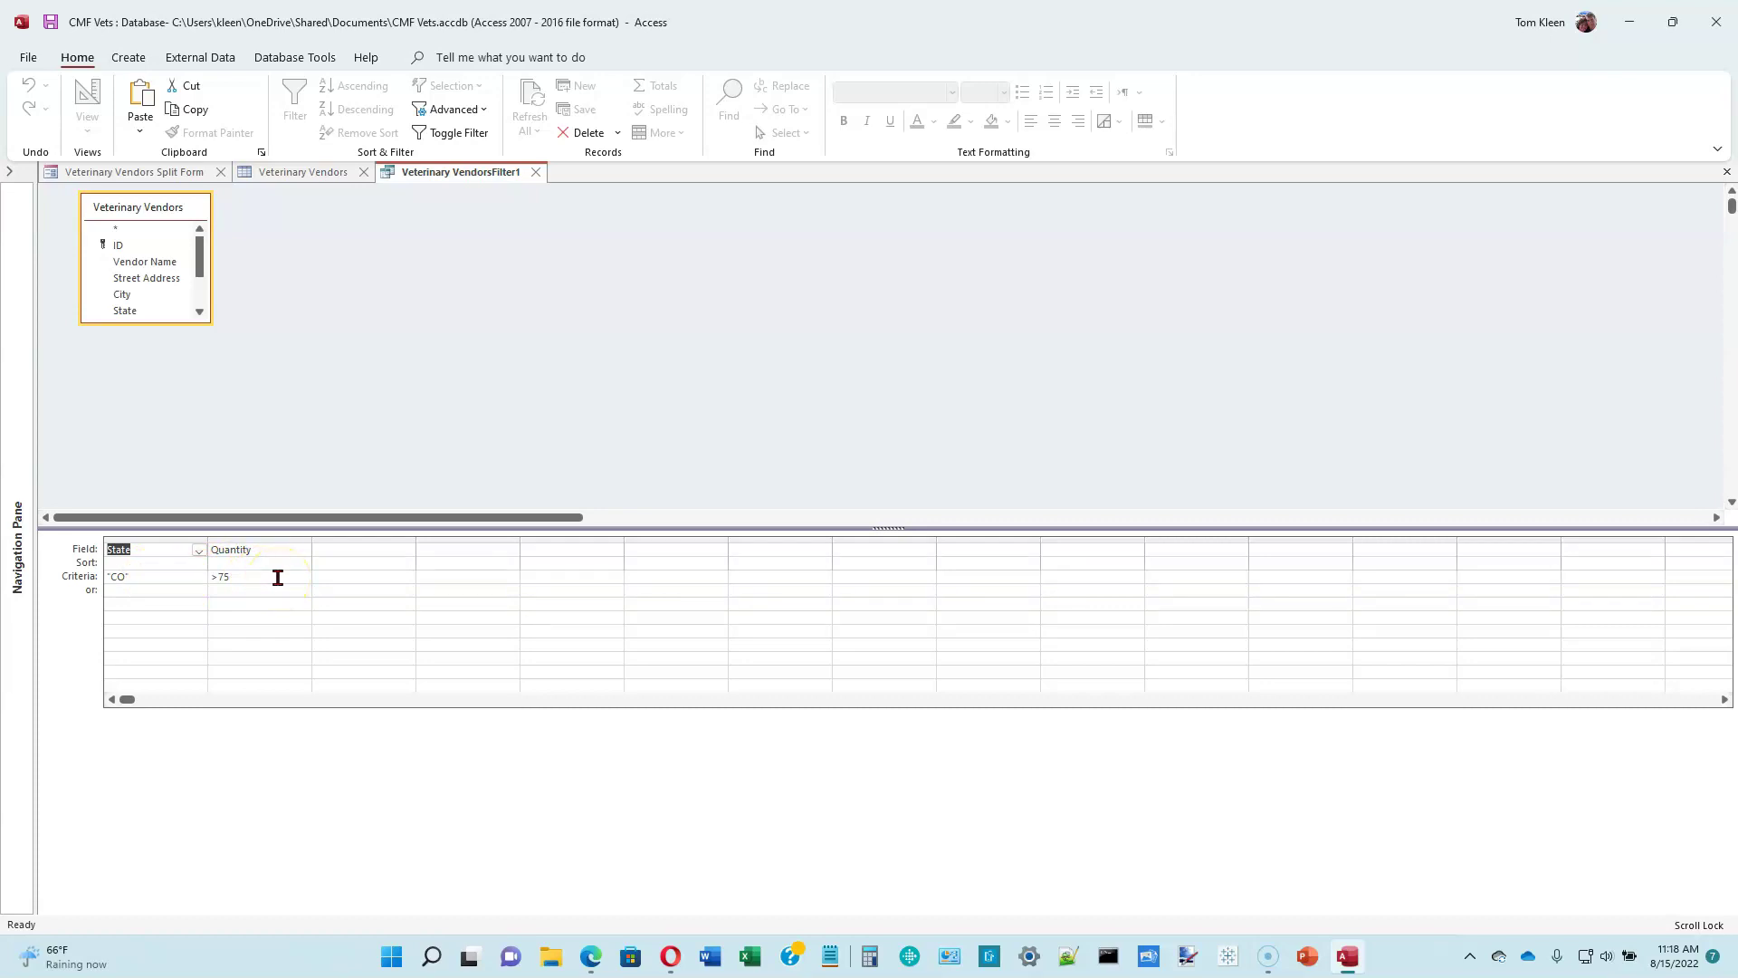
{"action": "left_click_drag", "start_coordinate": [157, 324], "coordinate": [147, 393]}
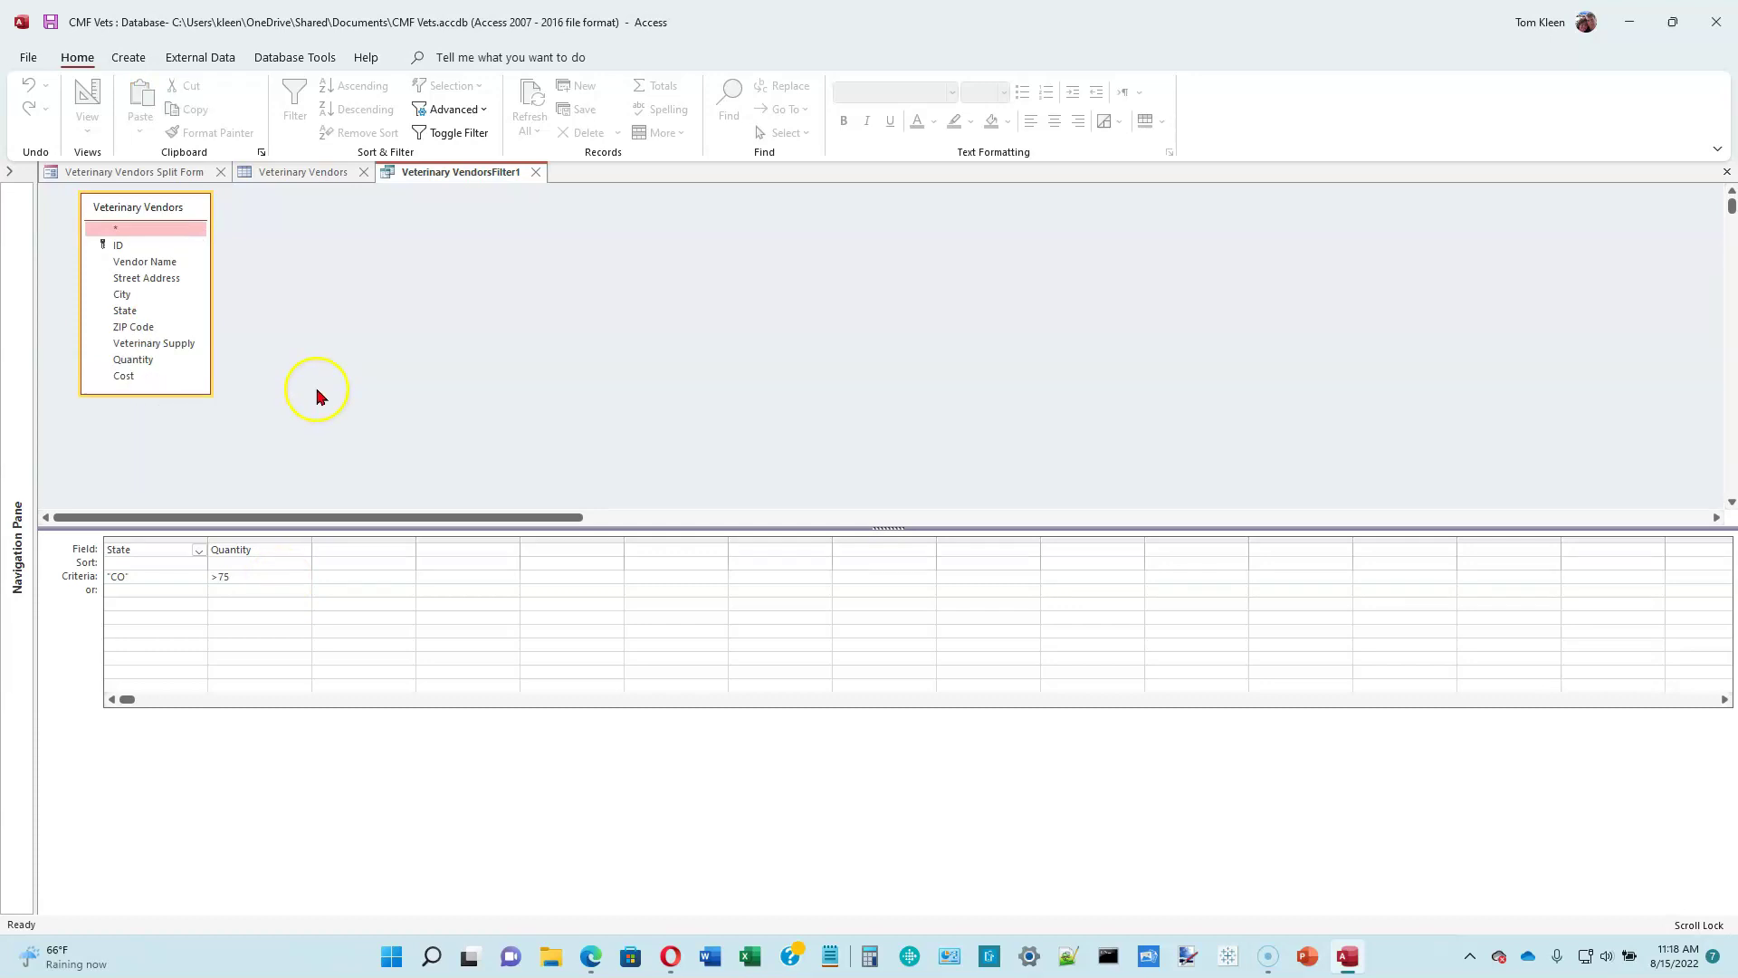
{"action": "double_click", "coordinate": [160, 263]}
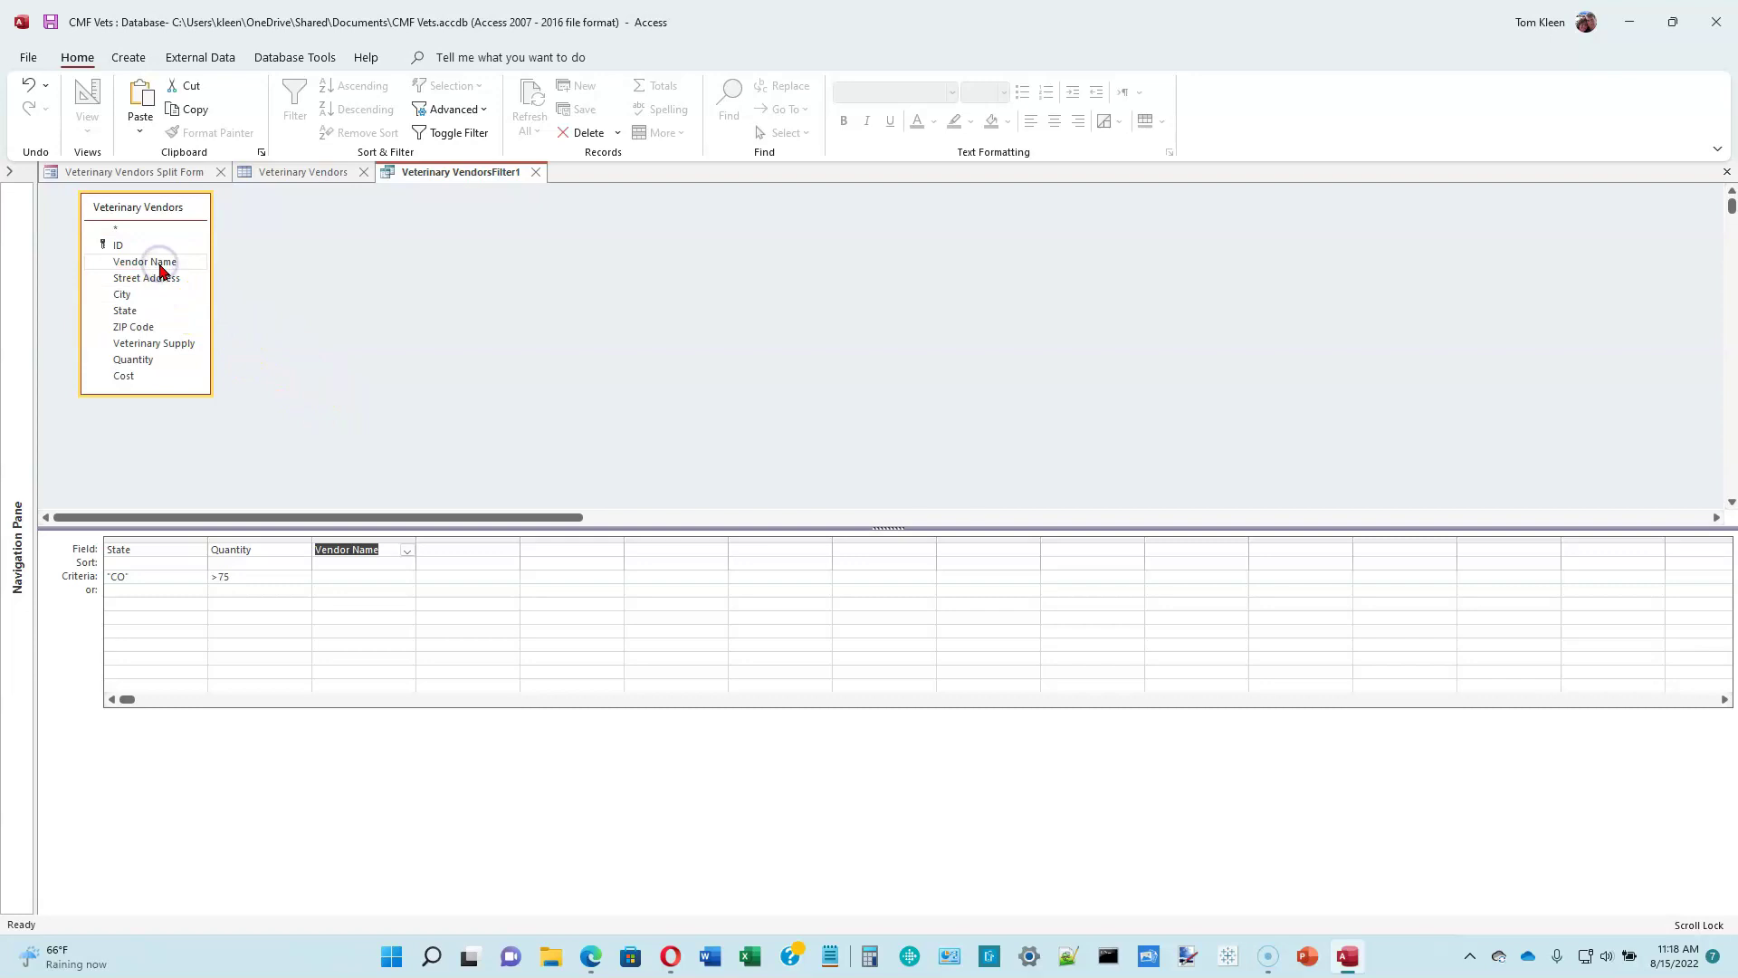
{"action": "left_click", "coordinate": [406, 564]}
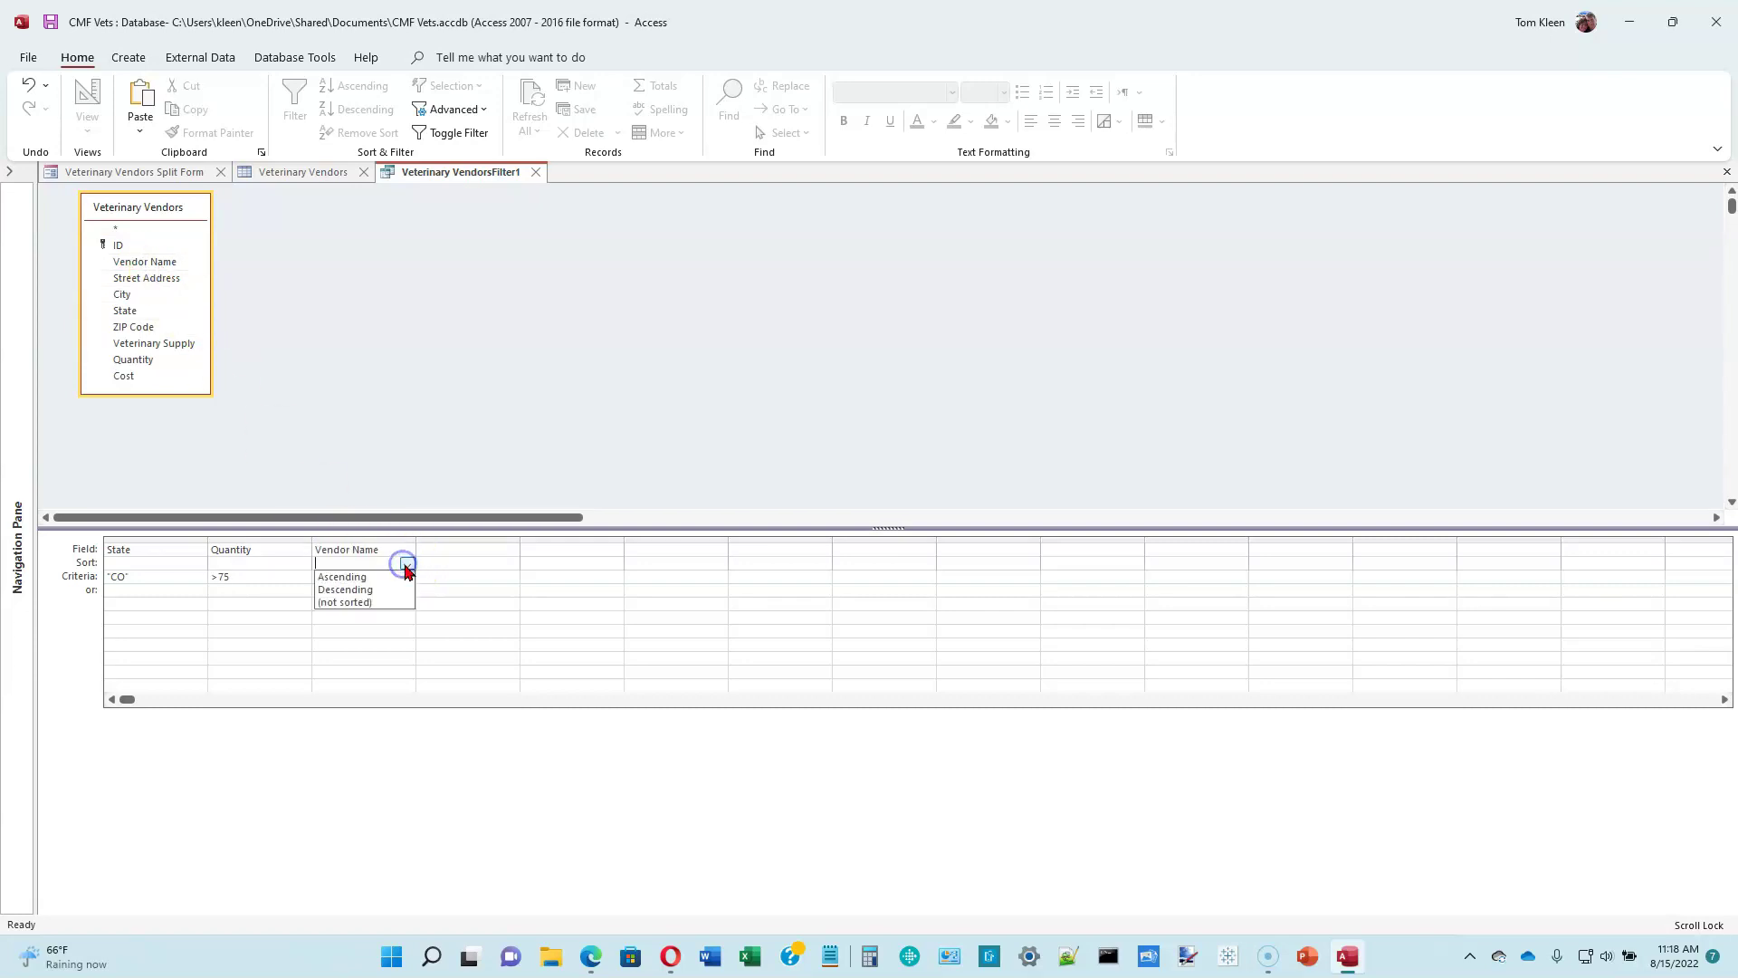
{"action": "left_click", "coordinate": [348, 577]}
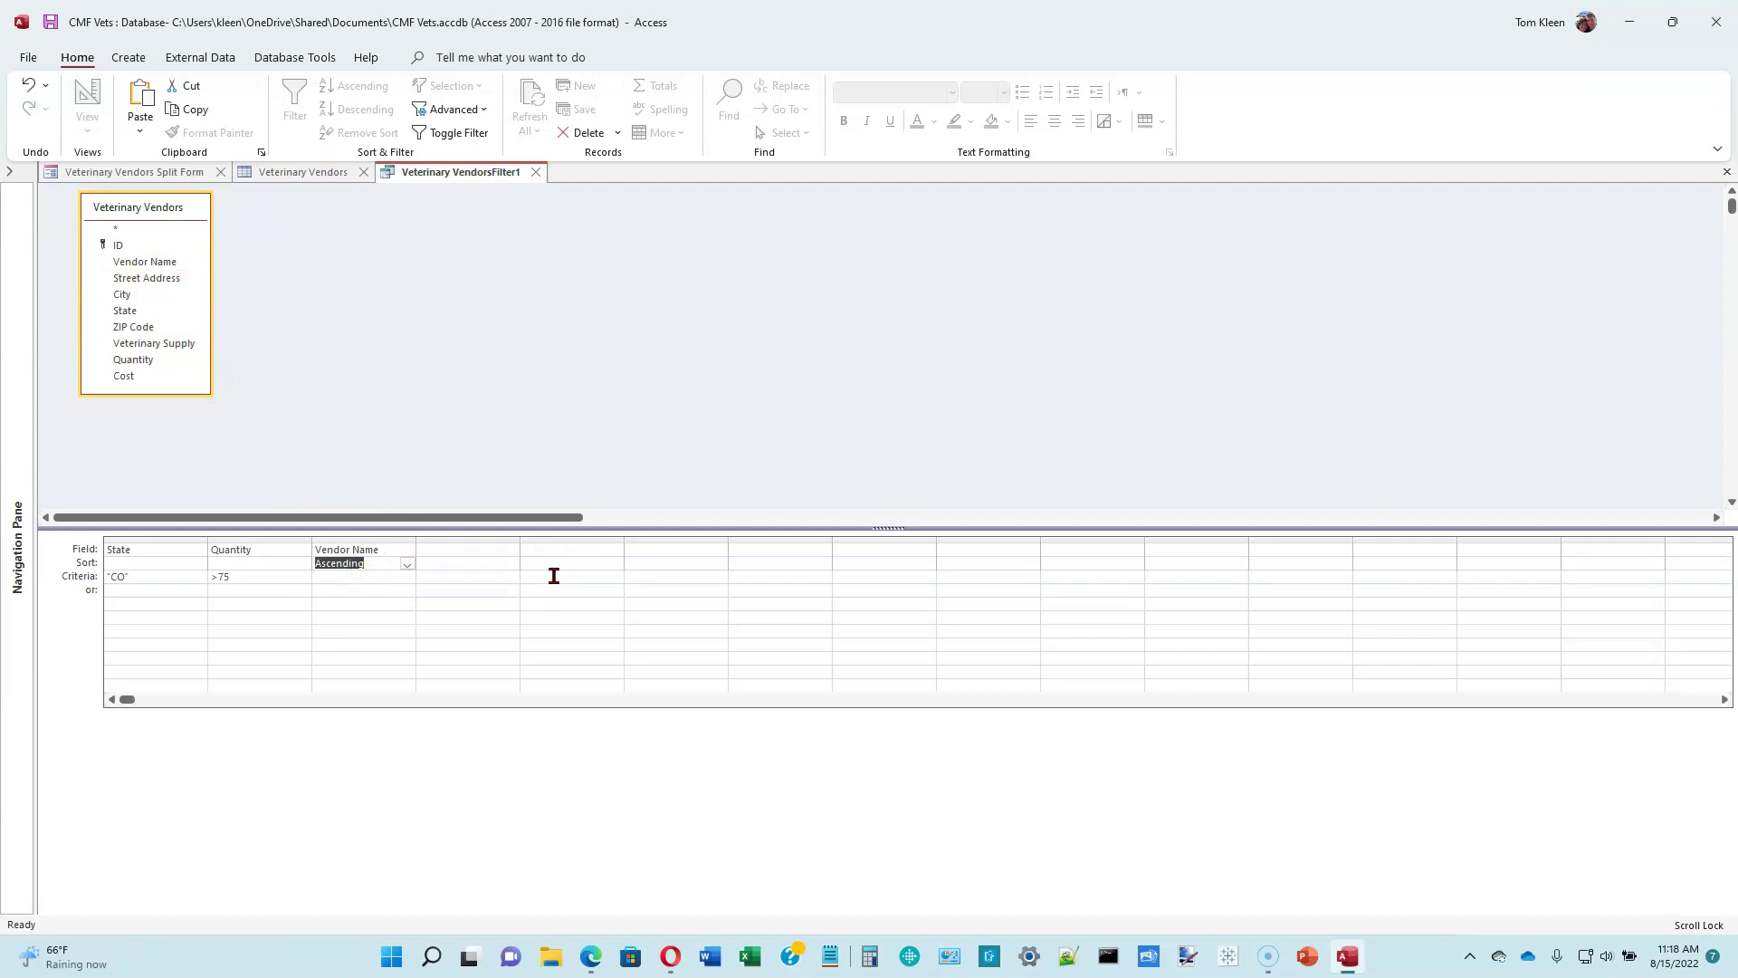
{"action": "left_click", "coordinate": [360, 602]}
- Enter '<40' in the Quantity 'or' row and review the CO and >75 criteria
{"action": "left_click", "coordinate": [240, 593]}
{"action": "type", "text": "<40"}
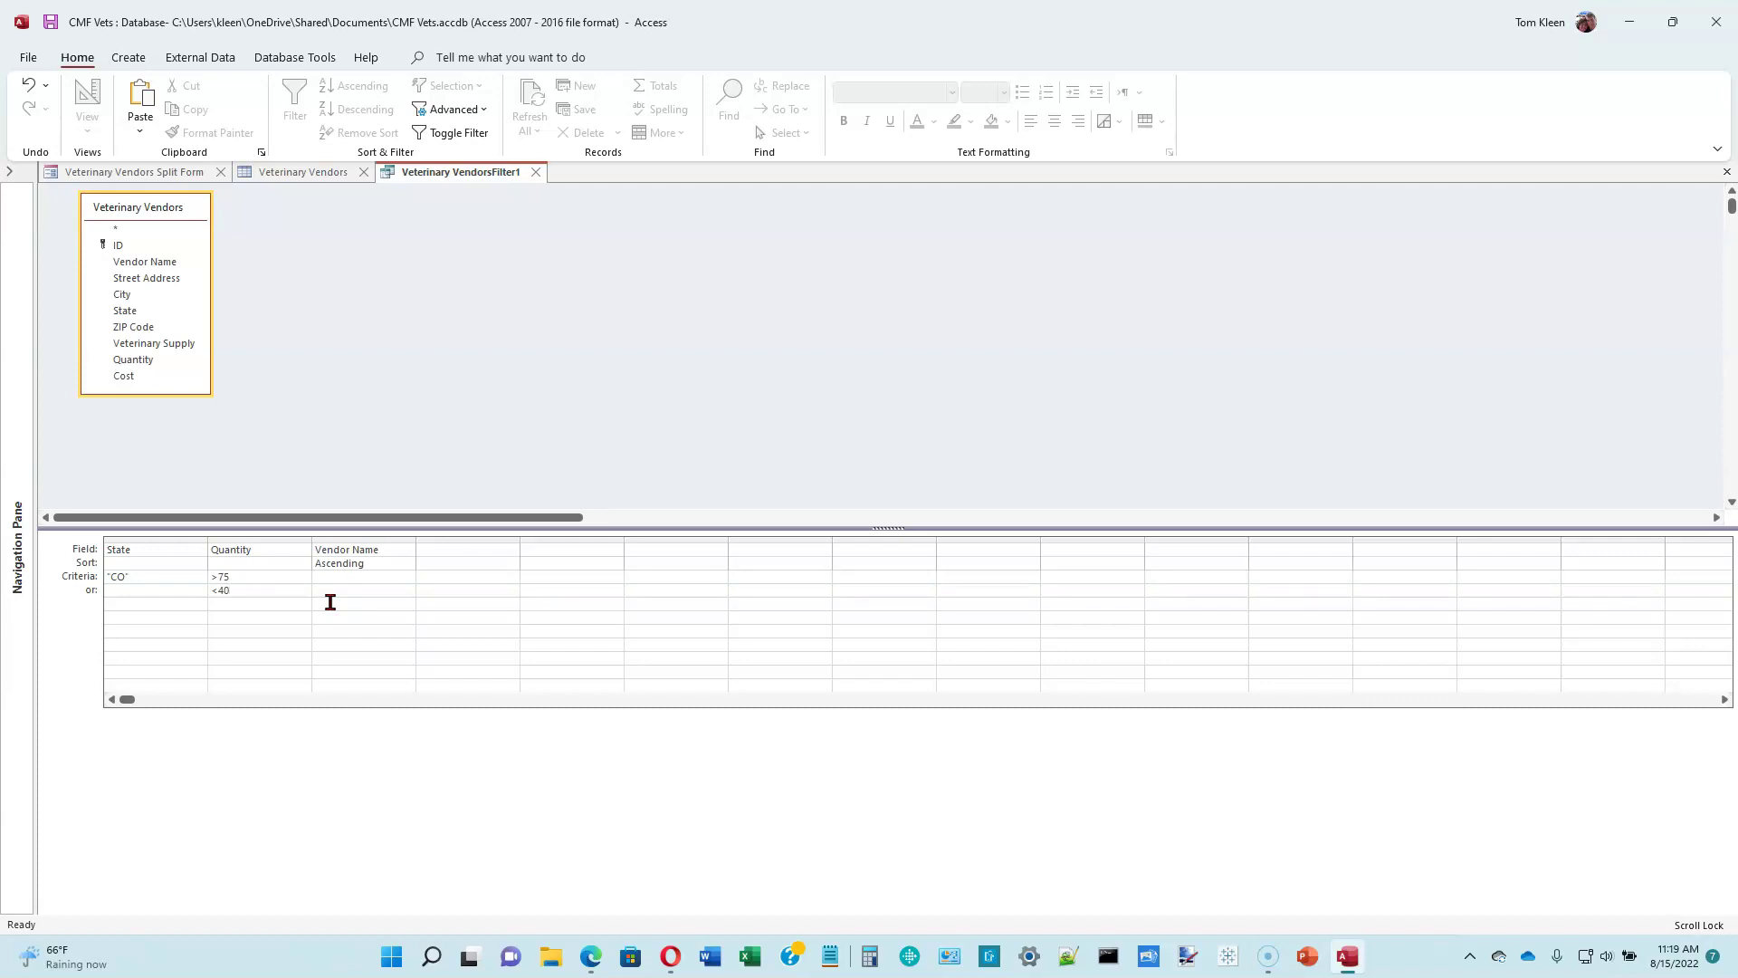
{"action": "left_click", "coordinate": [128, 576]}
{"action": "left_click", "coordinate": [256, 578]}
{"action": "left_click", "coordinate": [246, 577]}
{"action": "left_click", "coordinate": [144, 575]}
{"action": "left_click", "coordinate": [254, 583]}
- Apply the advanced filter, leaving Mayes Supplies LLC and Rodriguez Vet Supplies
{"action": "left_click", "coordinate": [453, 136]}
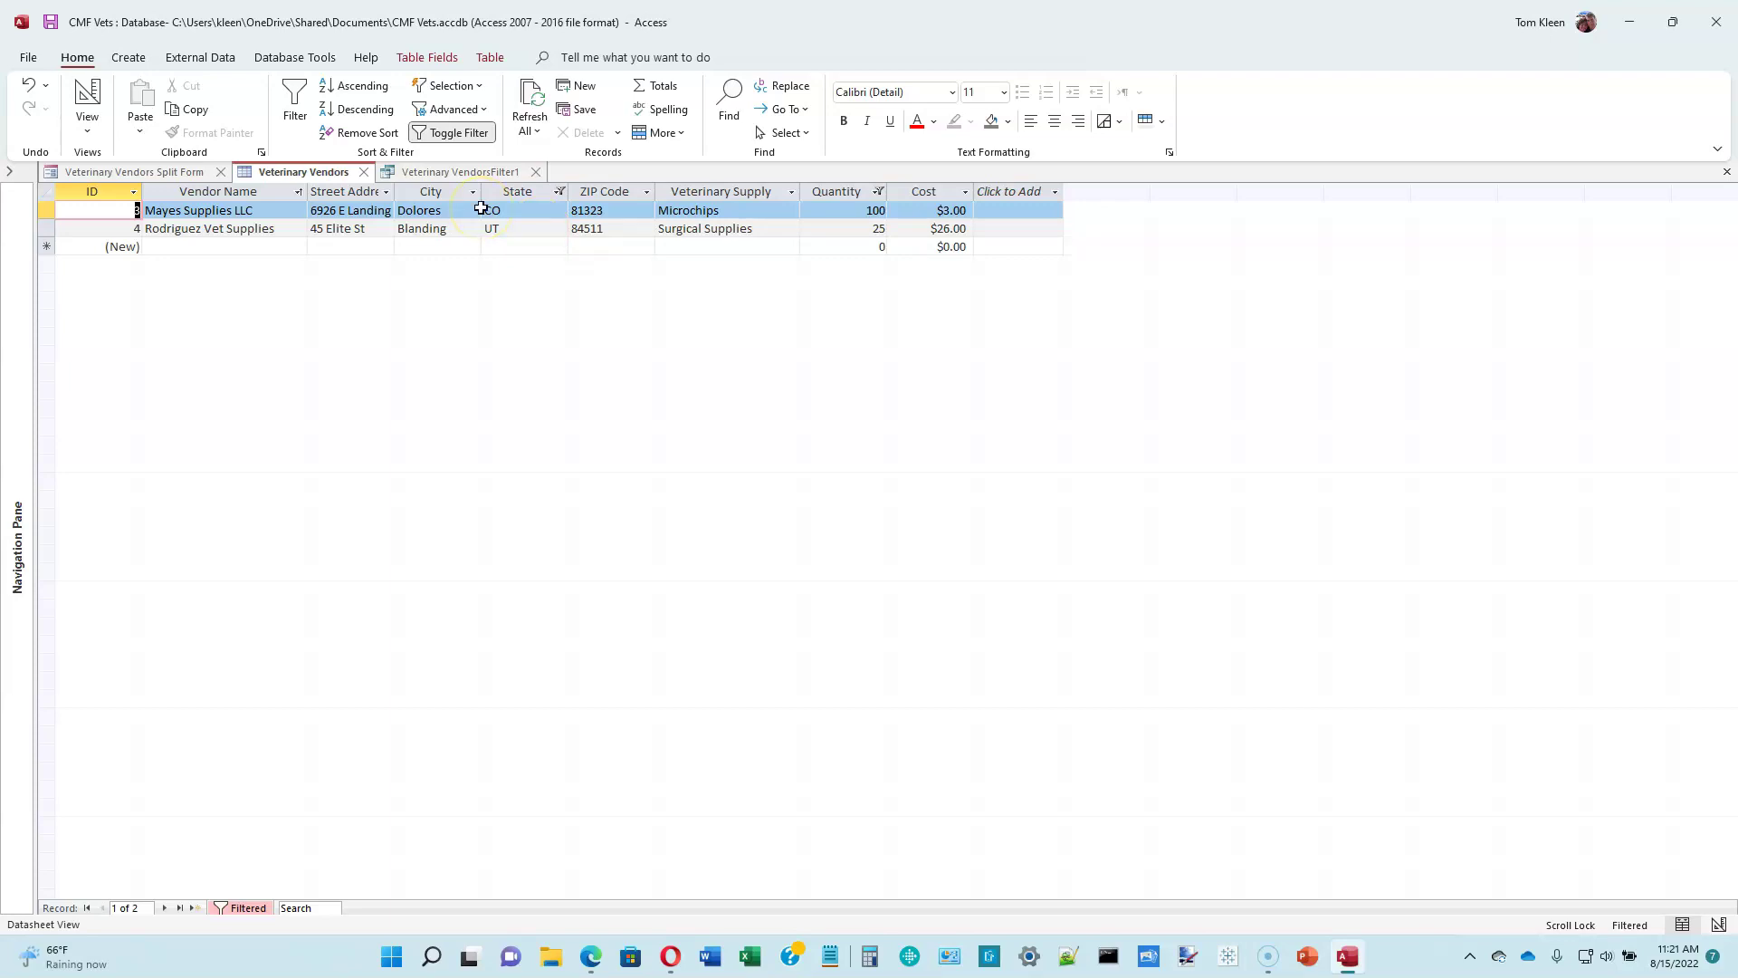
- Close the Veterinary Vendors table without saving, close the split form, and show the Navigation Pane
{"action": "left_click", "coordinate": [363, 172]}
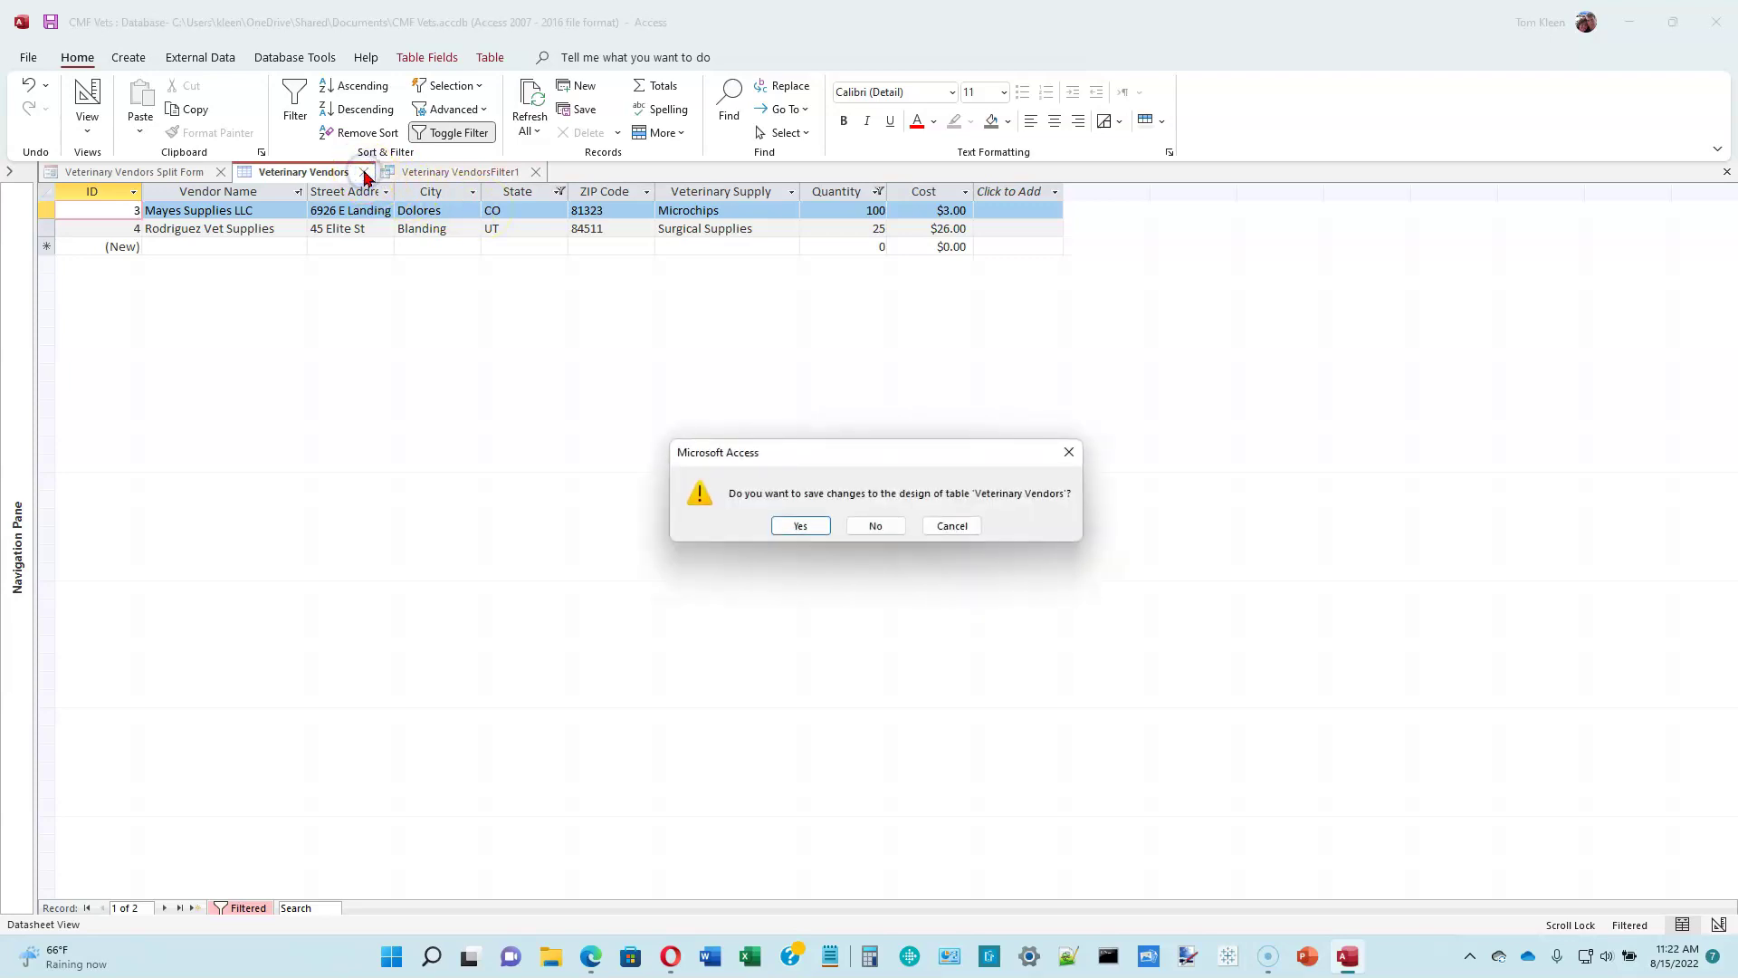
{"action": "left_click", "coordinate": [873, 526]}
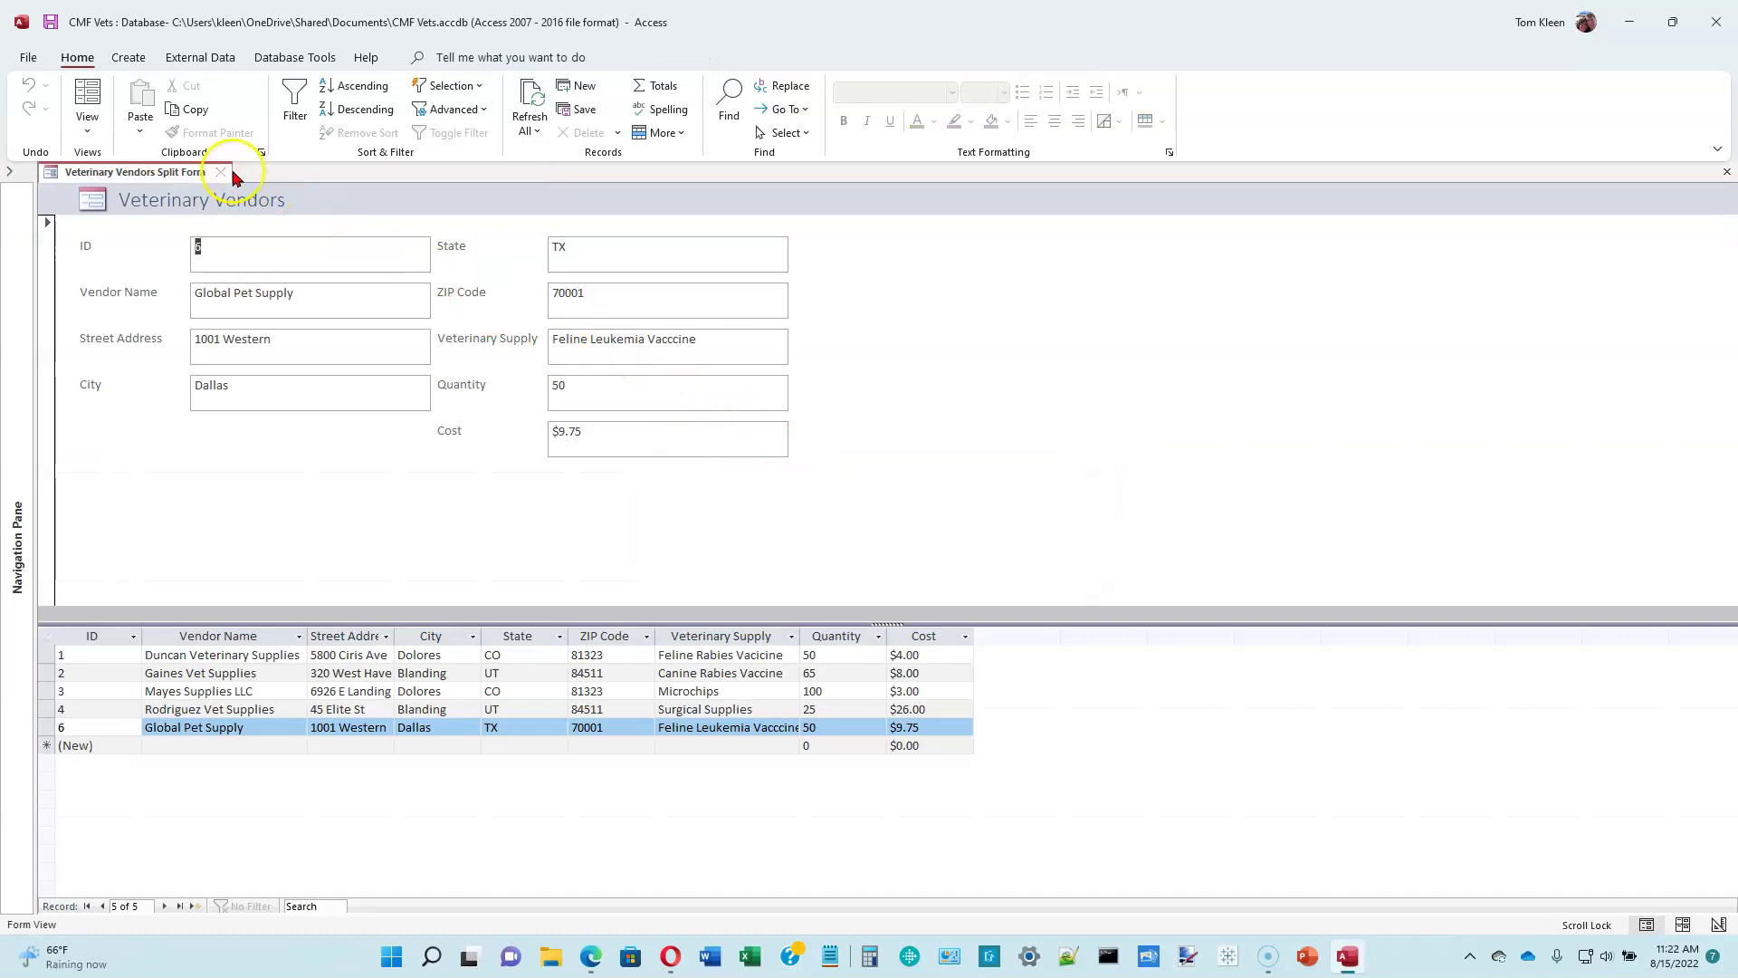
{"action": "left_click", "coordinate": [223, 172]}
{"action": "left_click", "coordinate": [10, 171]}
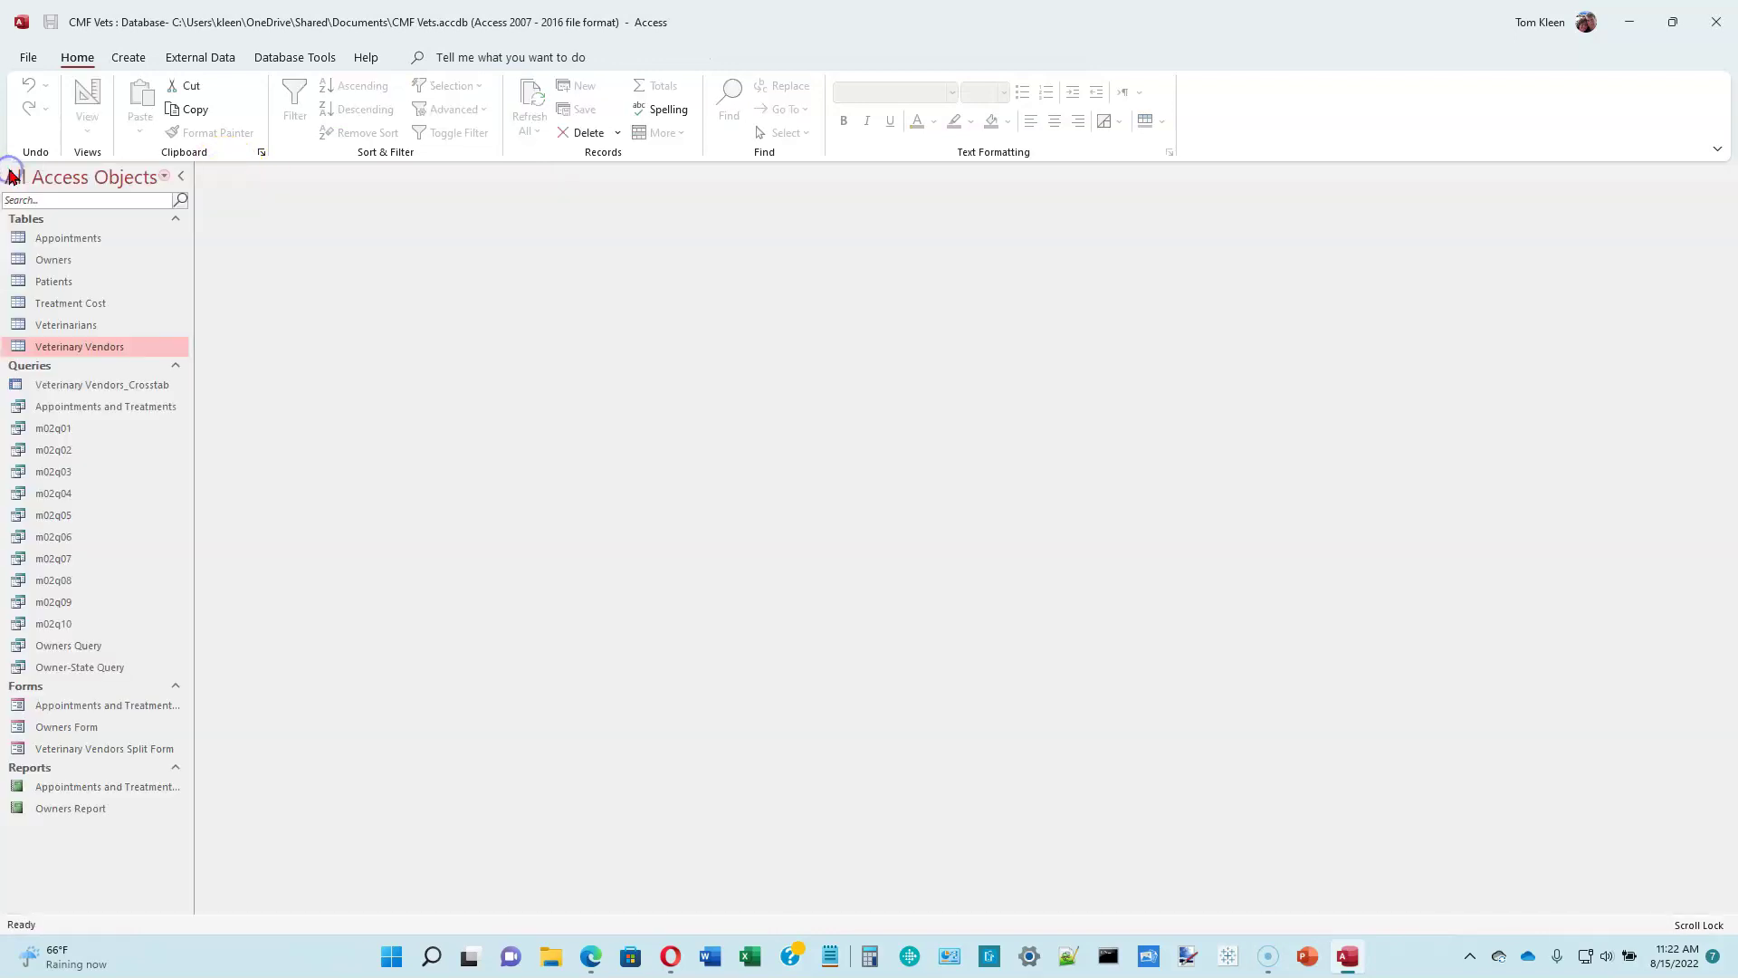